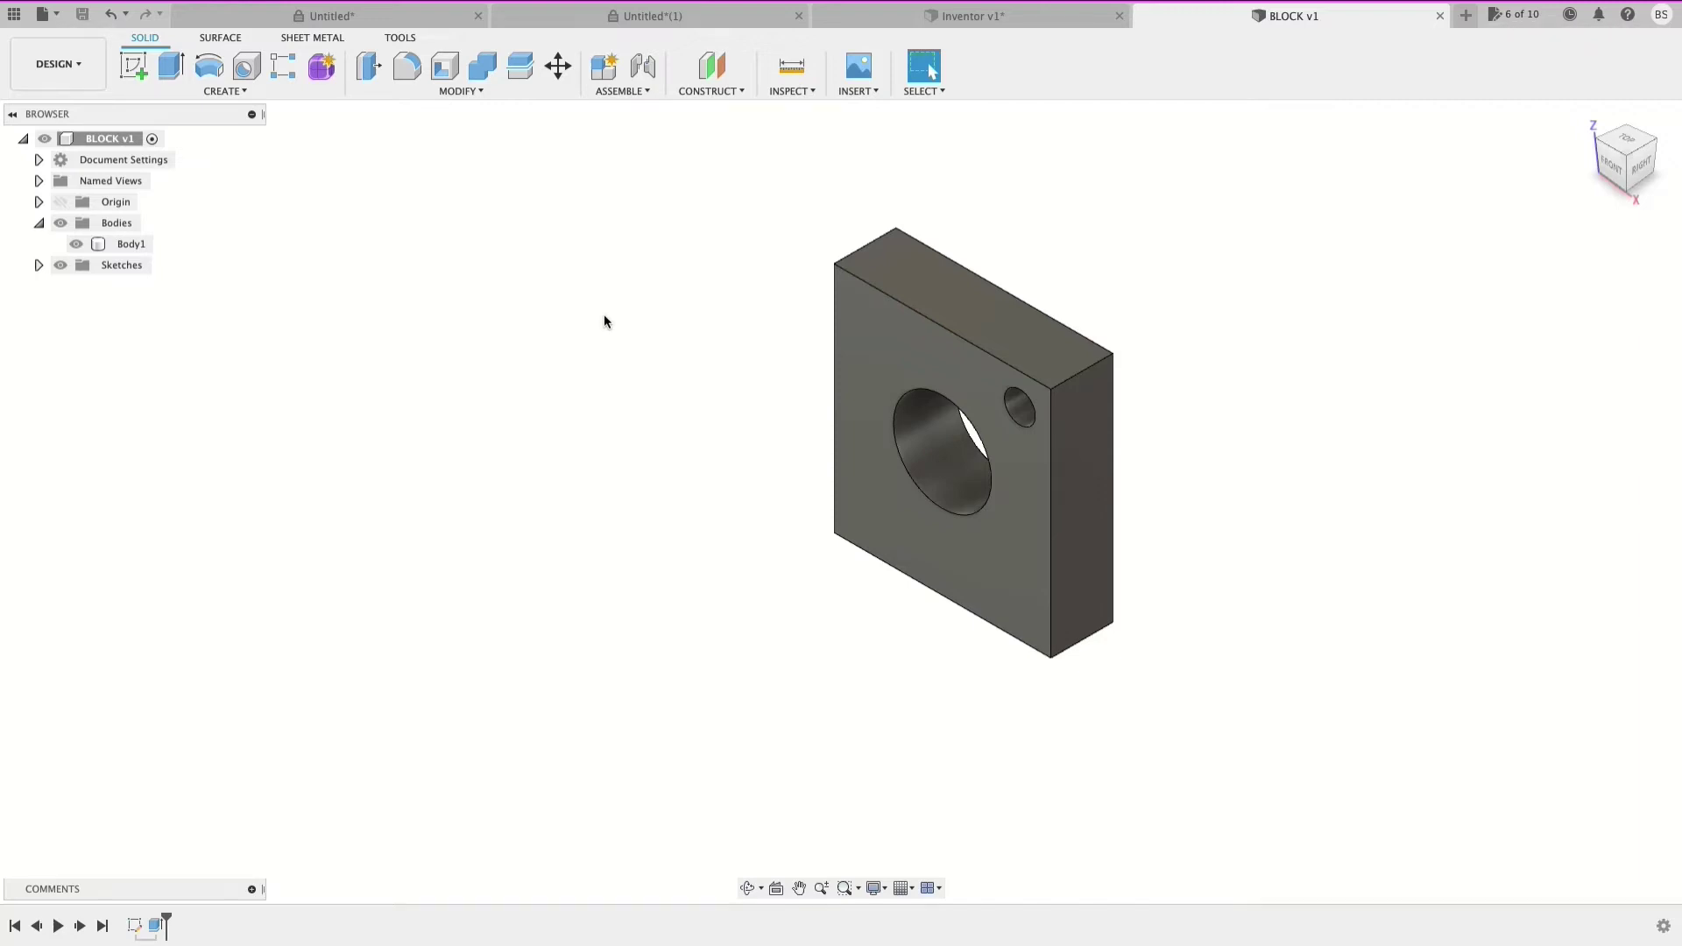
Step: Make BLOCK's origin planes and axes visible and orbit to a more frontal view of the block
left_click(60, 202)
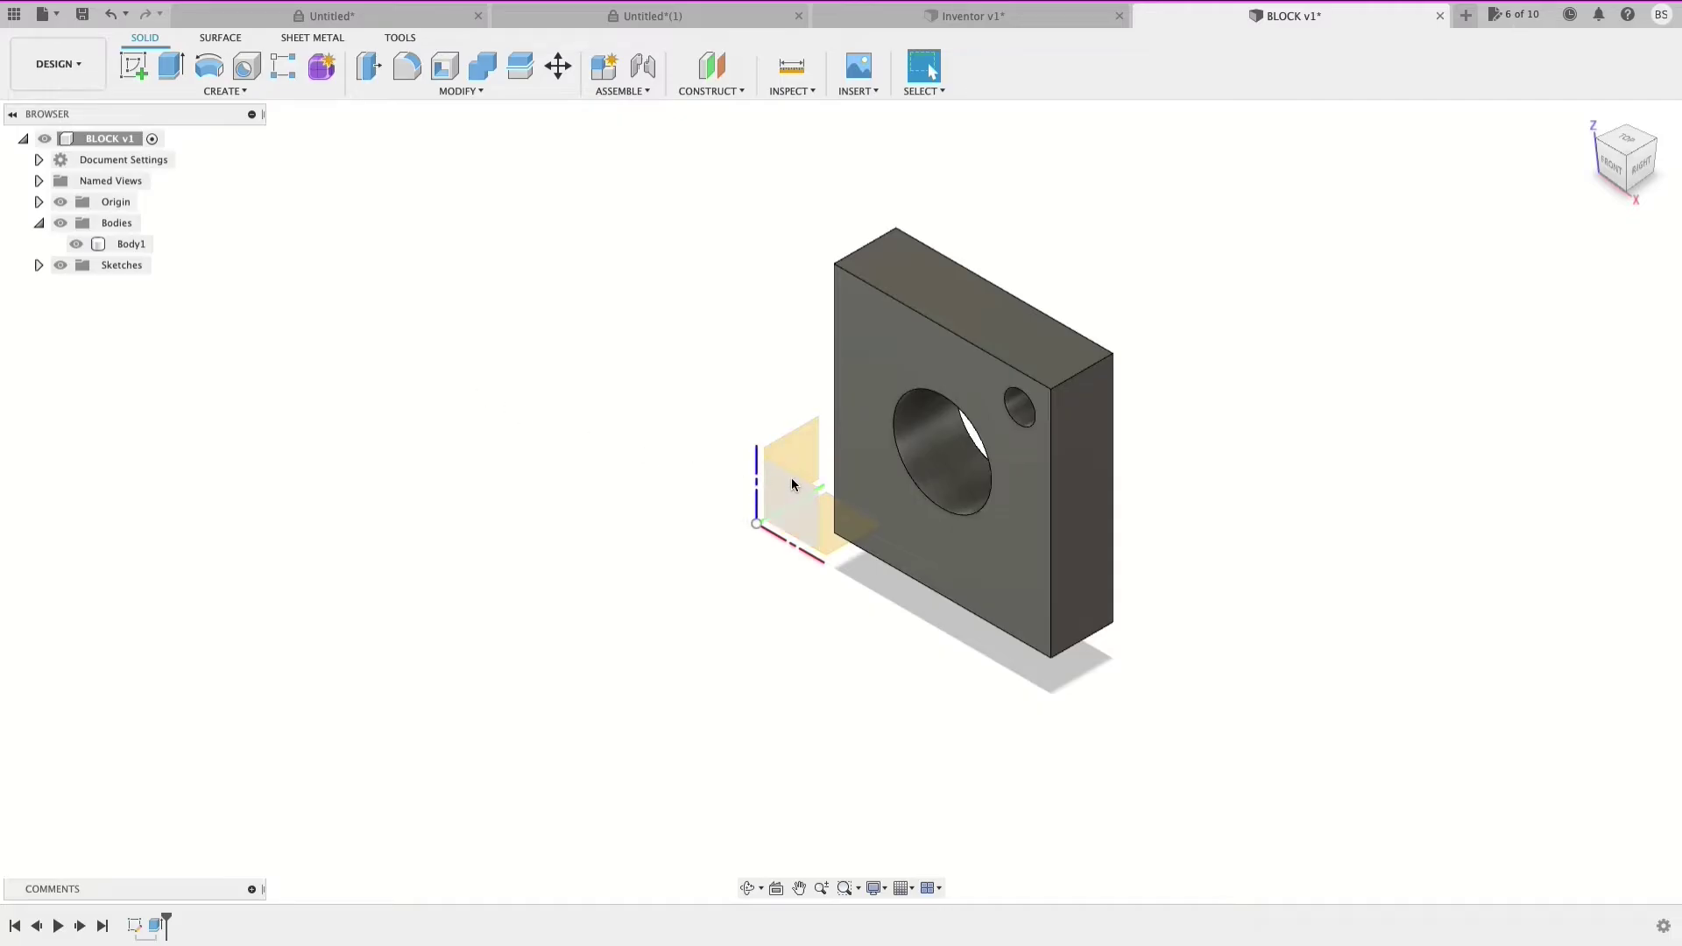
middle_click_drag(833, 612, 878, 613, "shift")
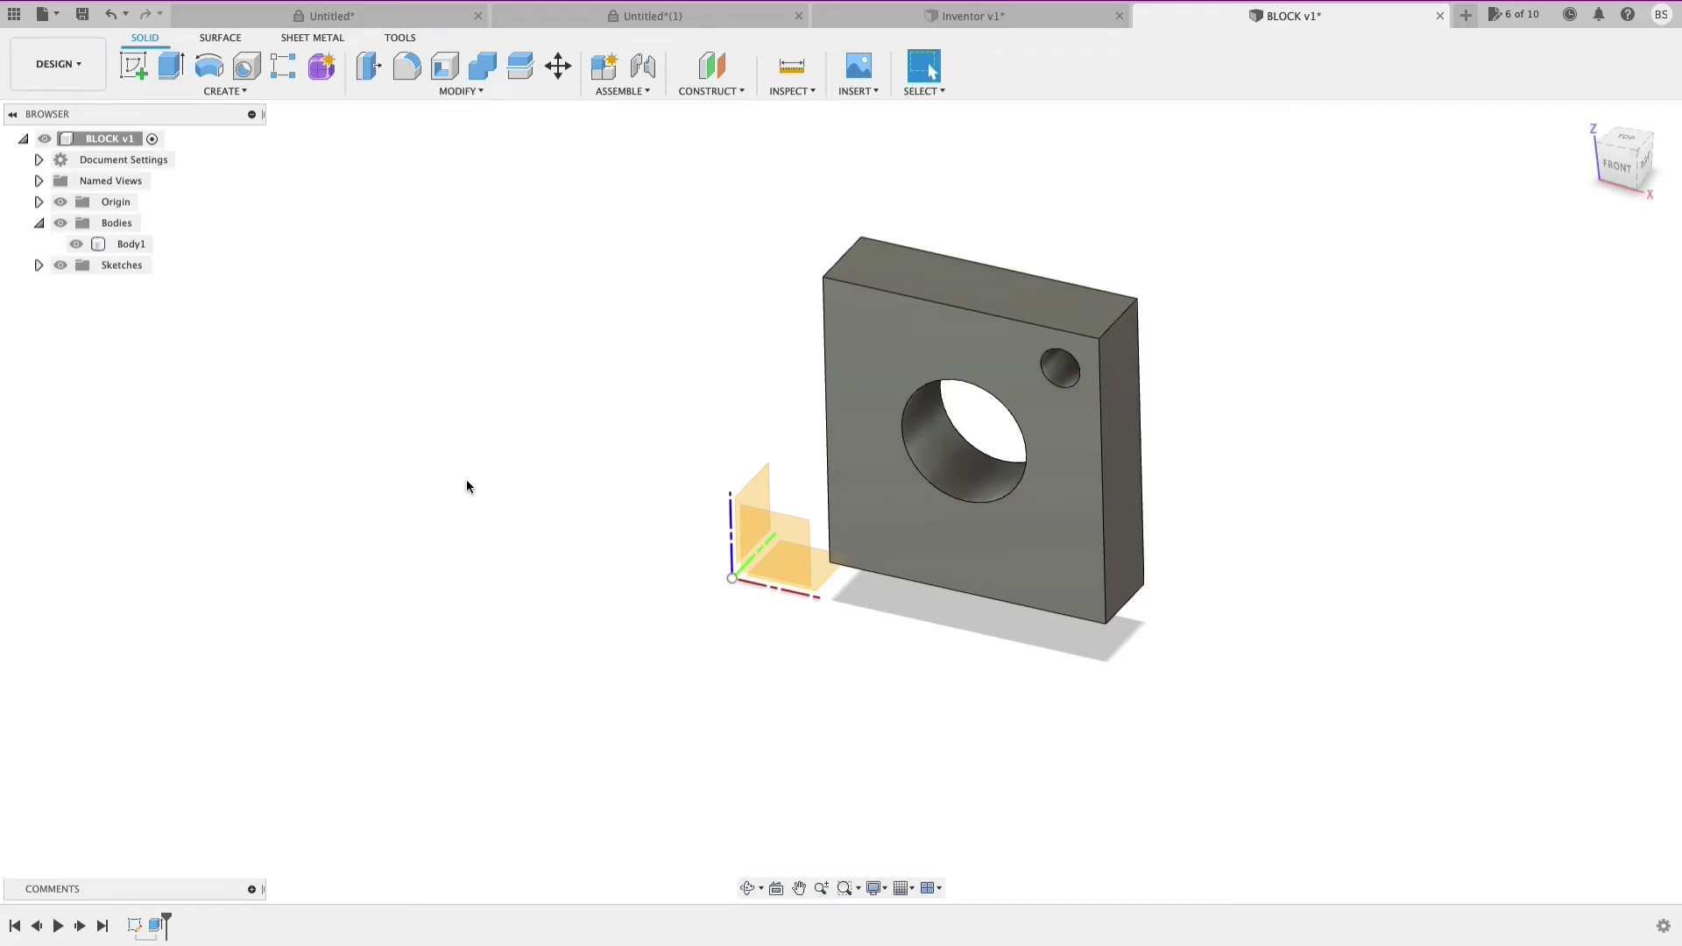
Step: Open Untitled.step from the EXAMPLE FILES folder on the computer as a new design
left_click(53, 18)
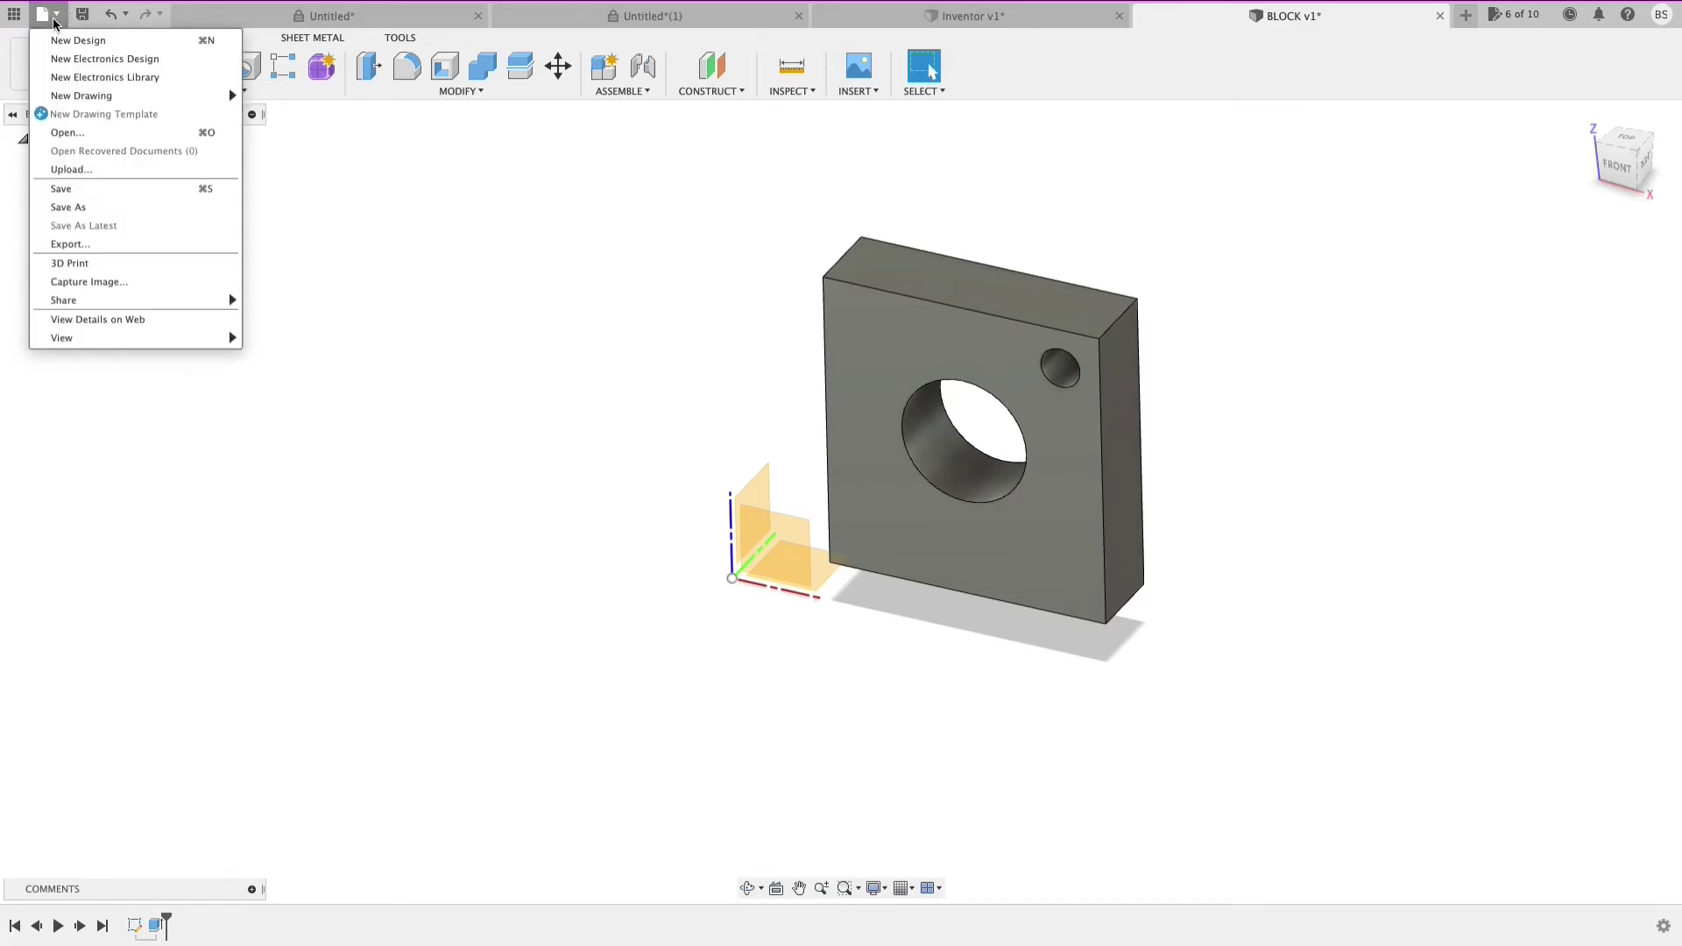
left_click(79, 133)
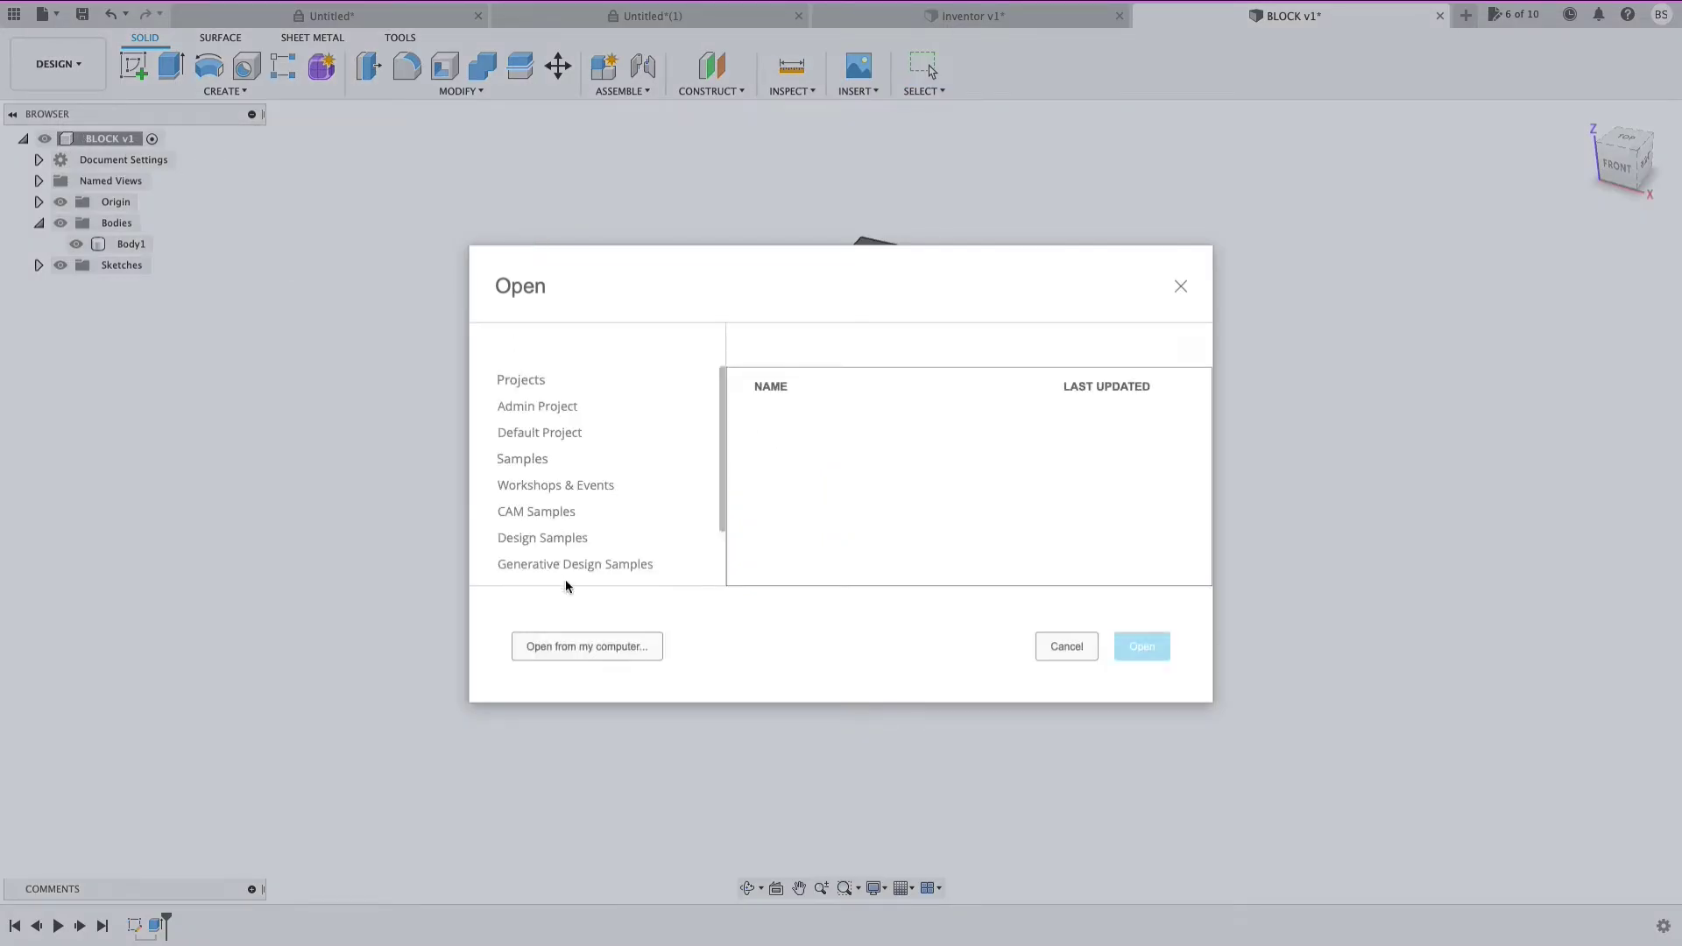
left_click(584, 645)
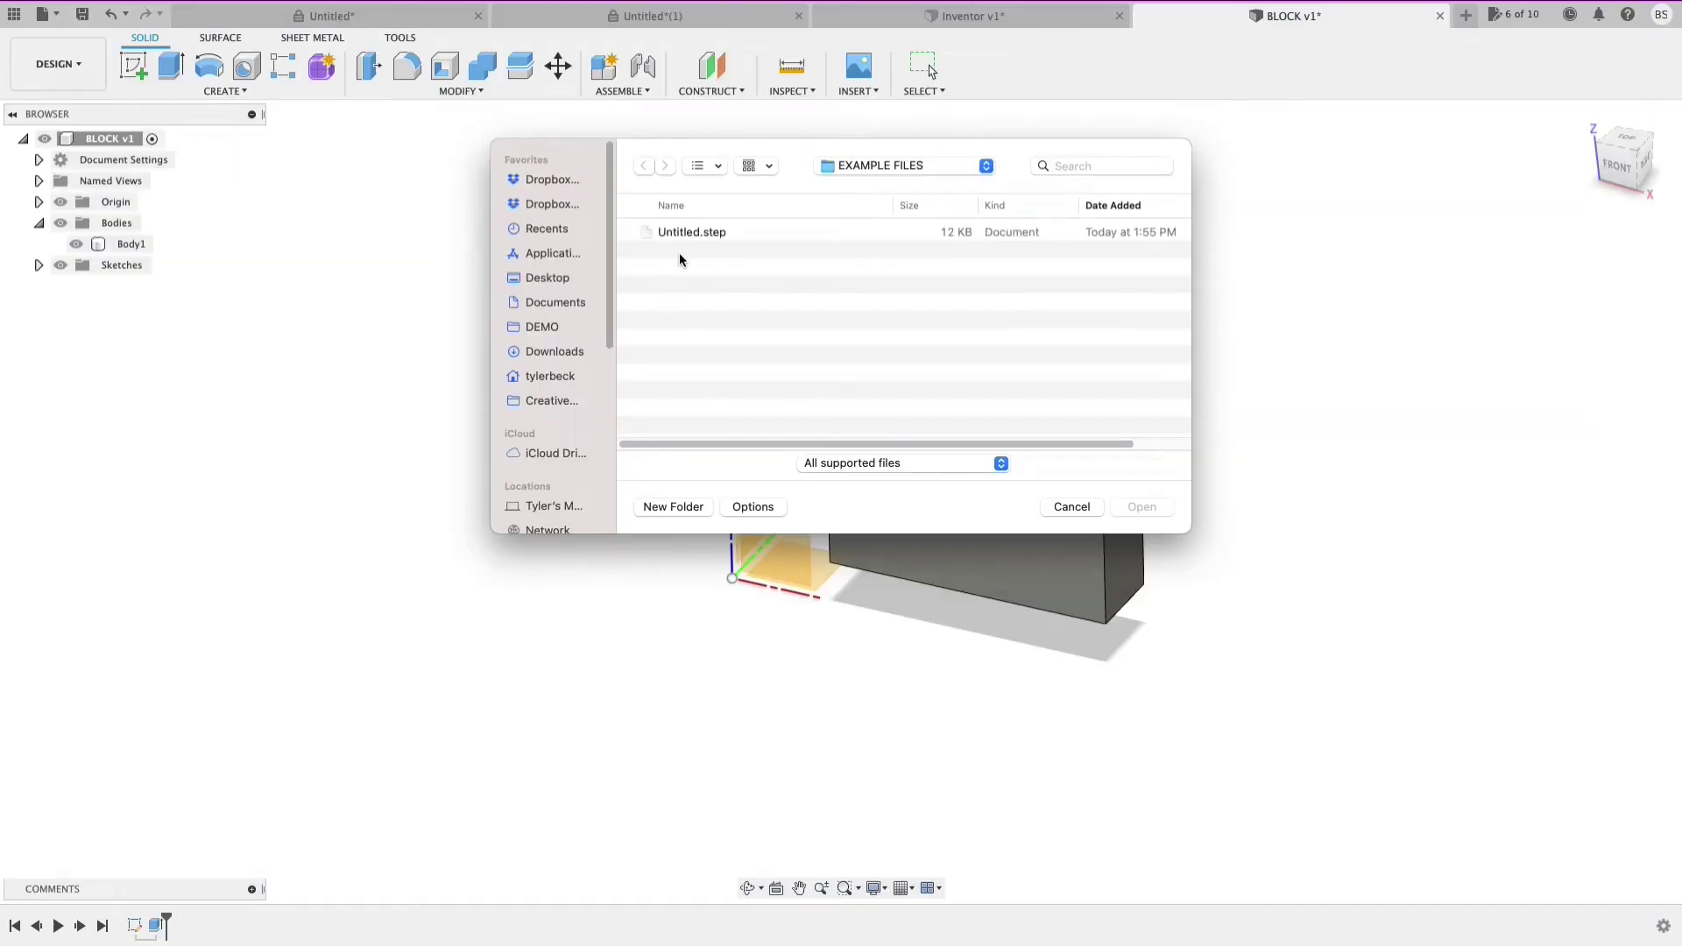
double_click(680, 232)
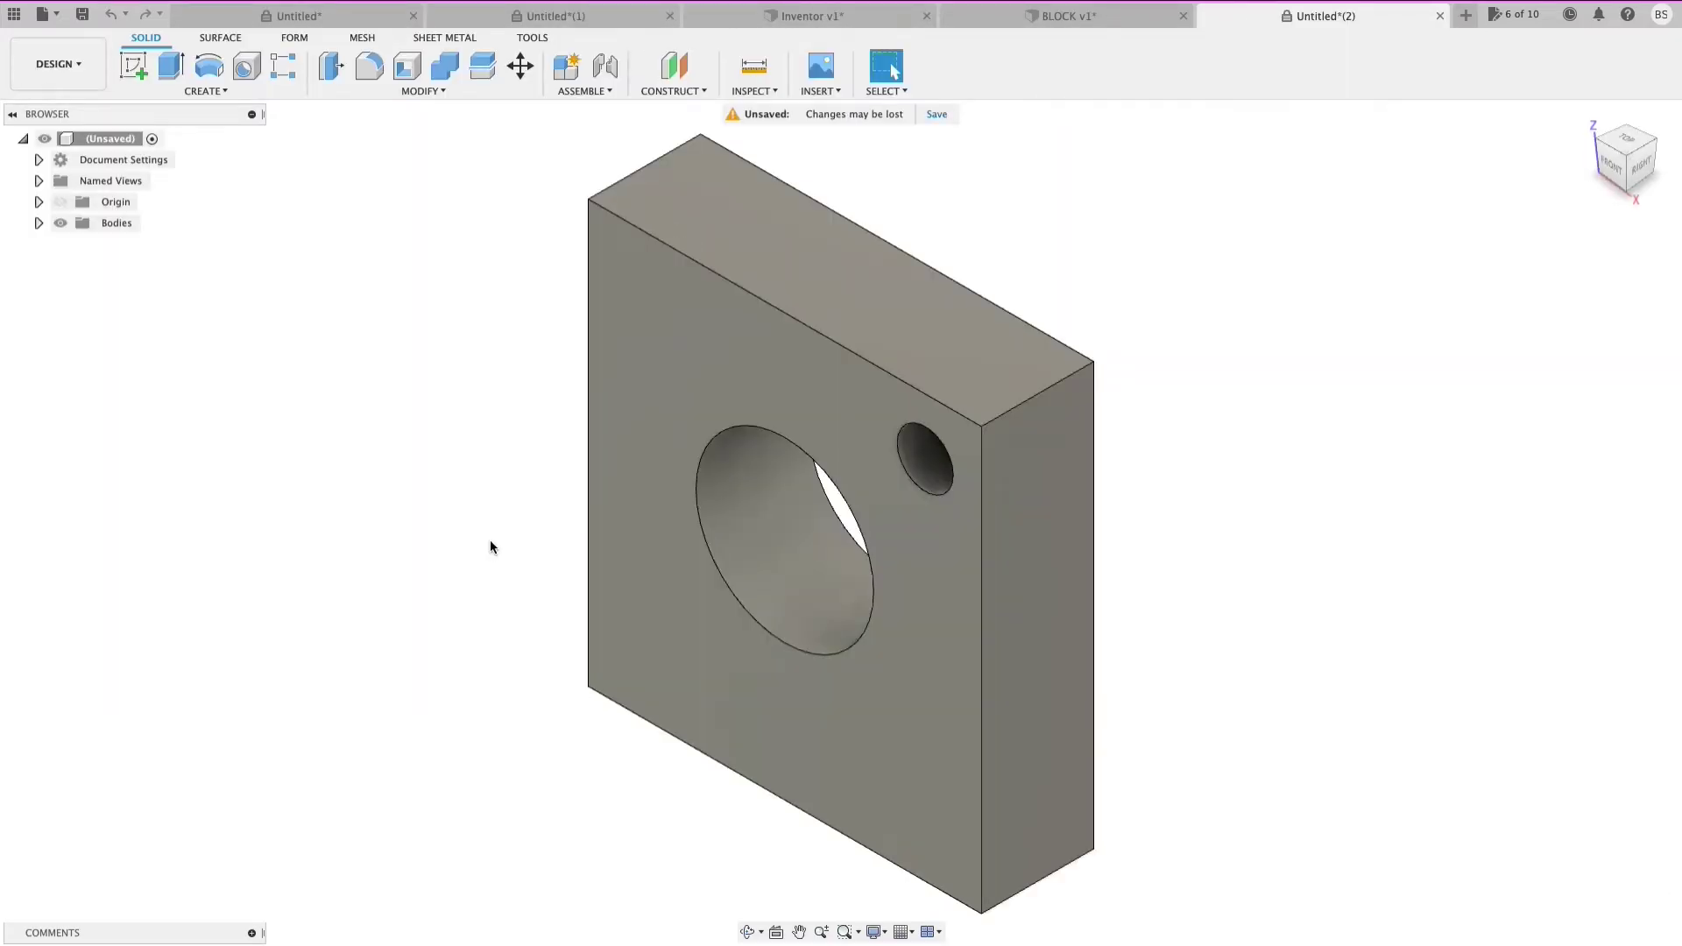
Step: Expand Bodies to reveal Body1, show the origin planes and axes, and expand the Origin node
scroll(391, 429, "up", 2)
scroll(394, 436, "down", 4)
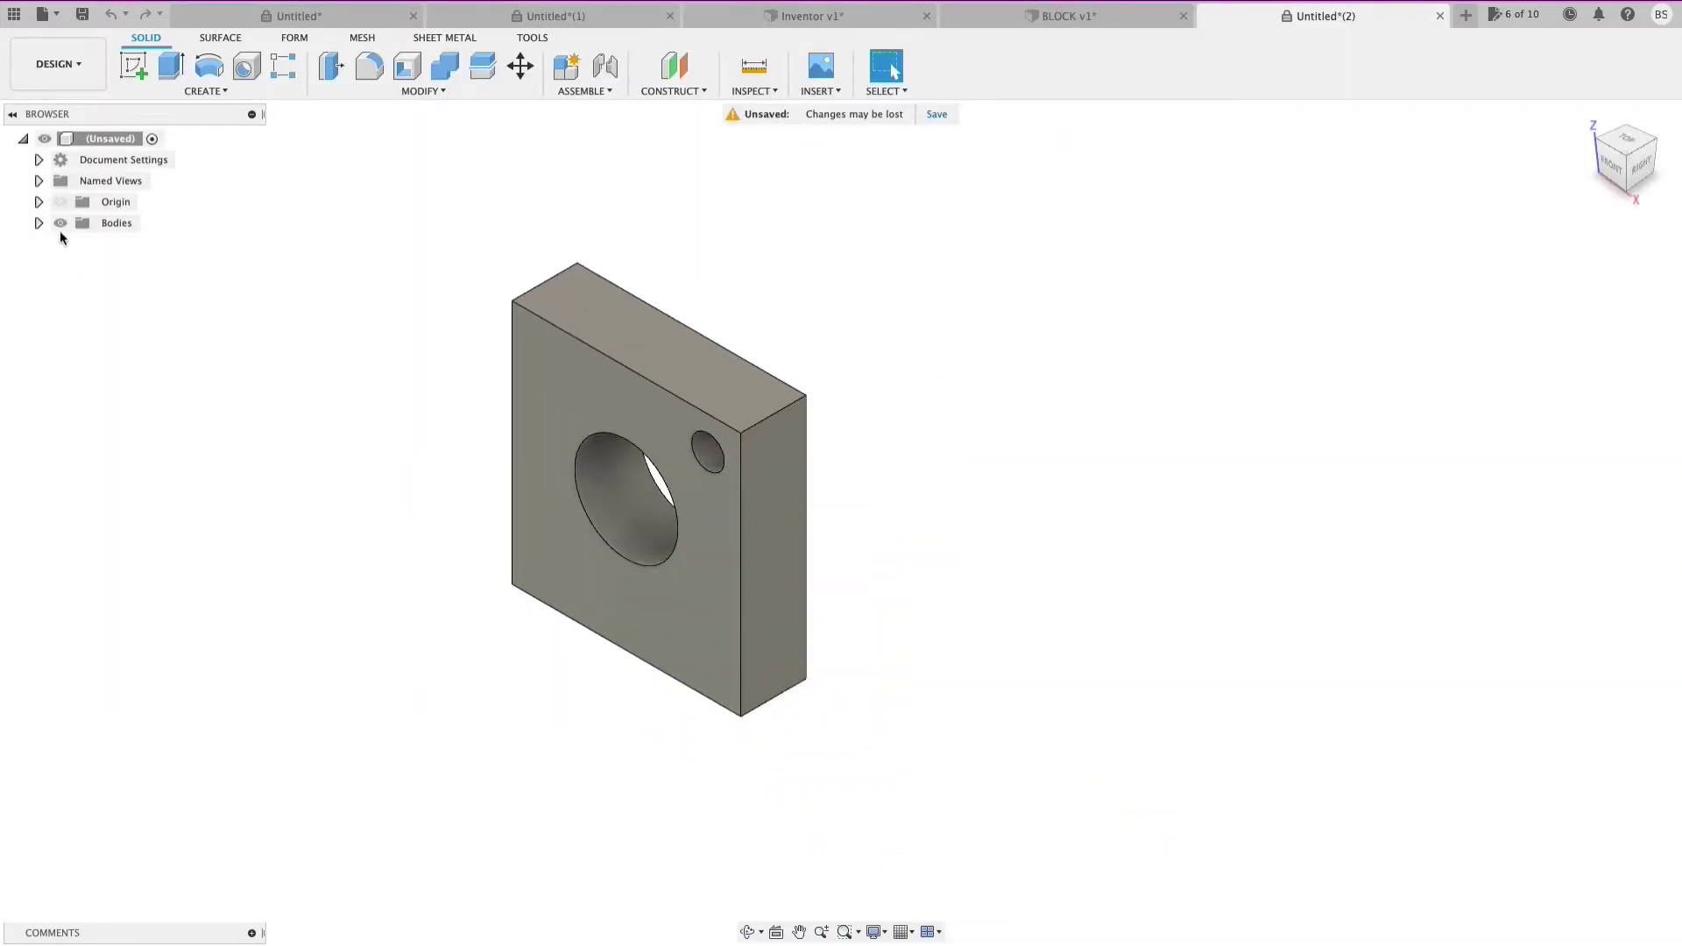
left_click(39, 224)
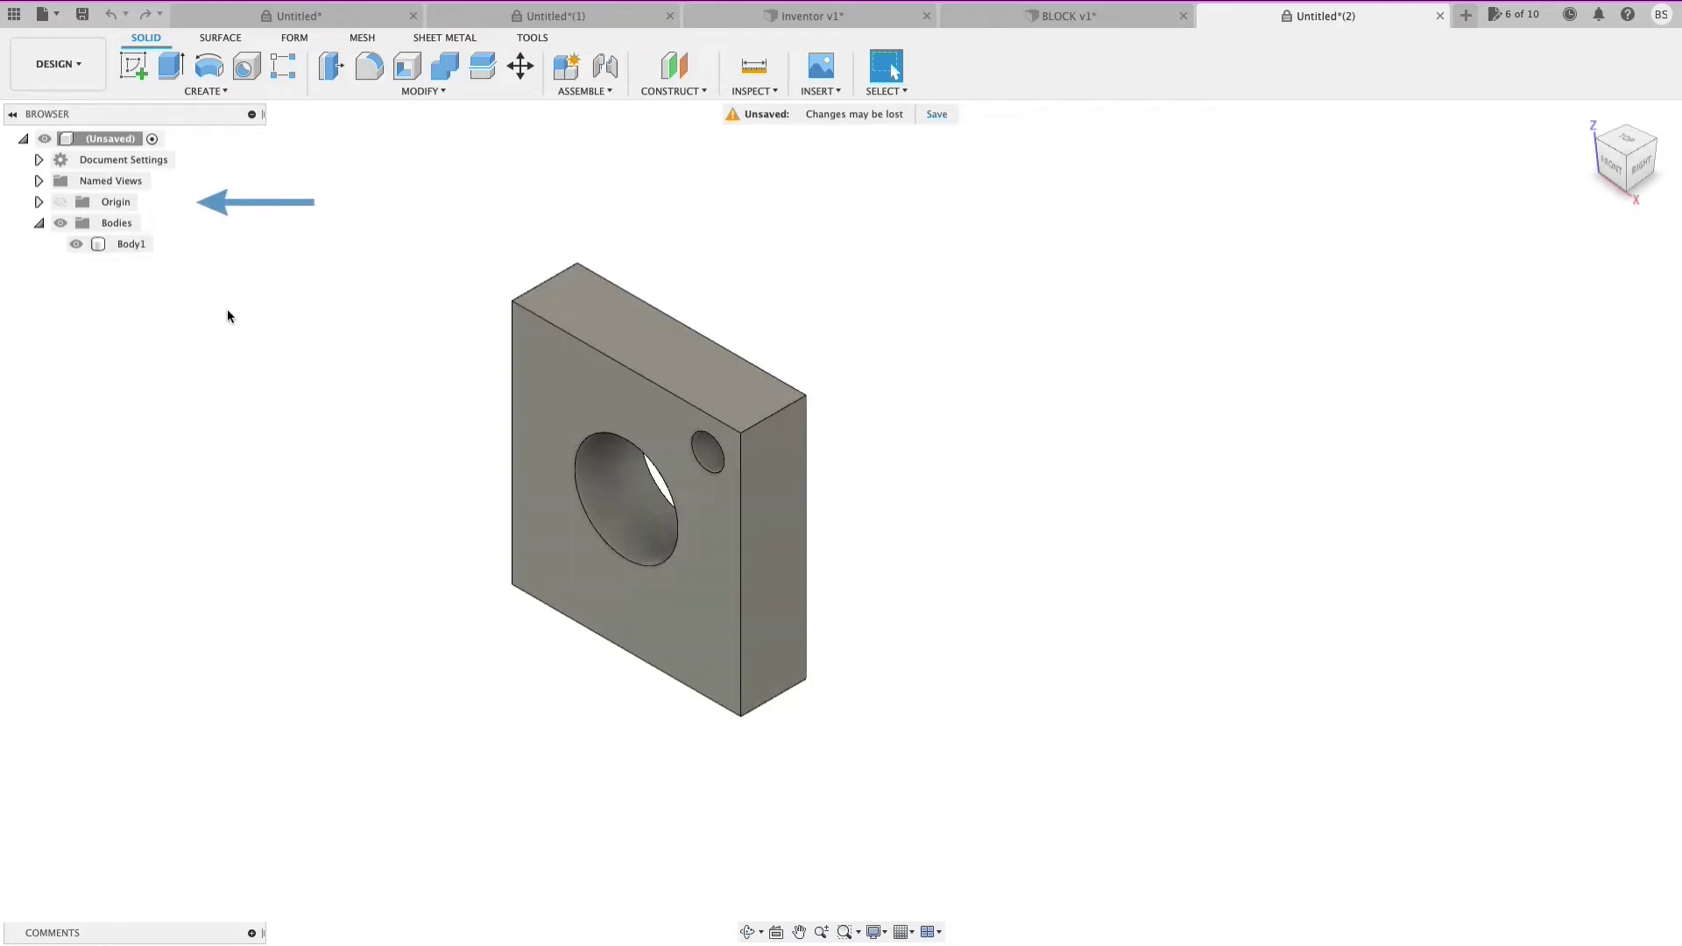
left_click(60, 202)
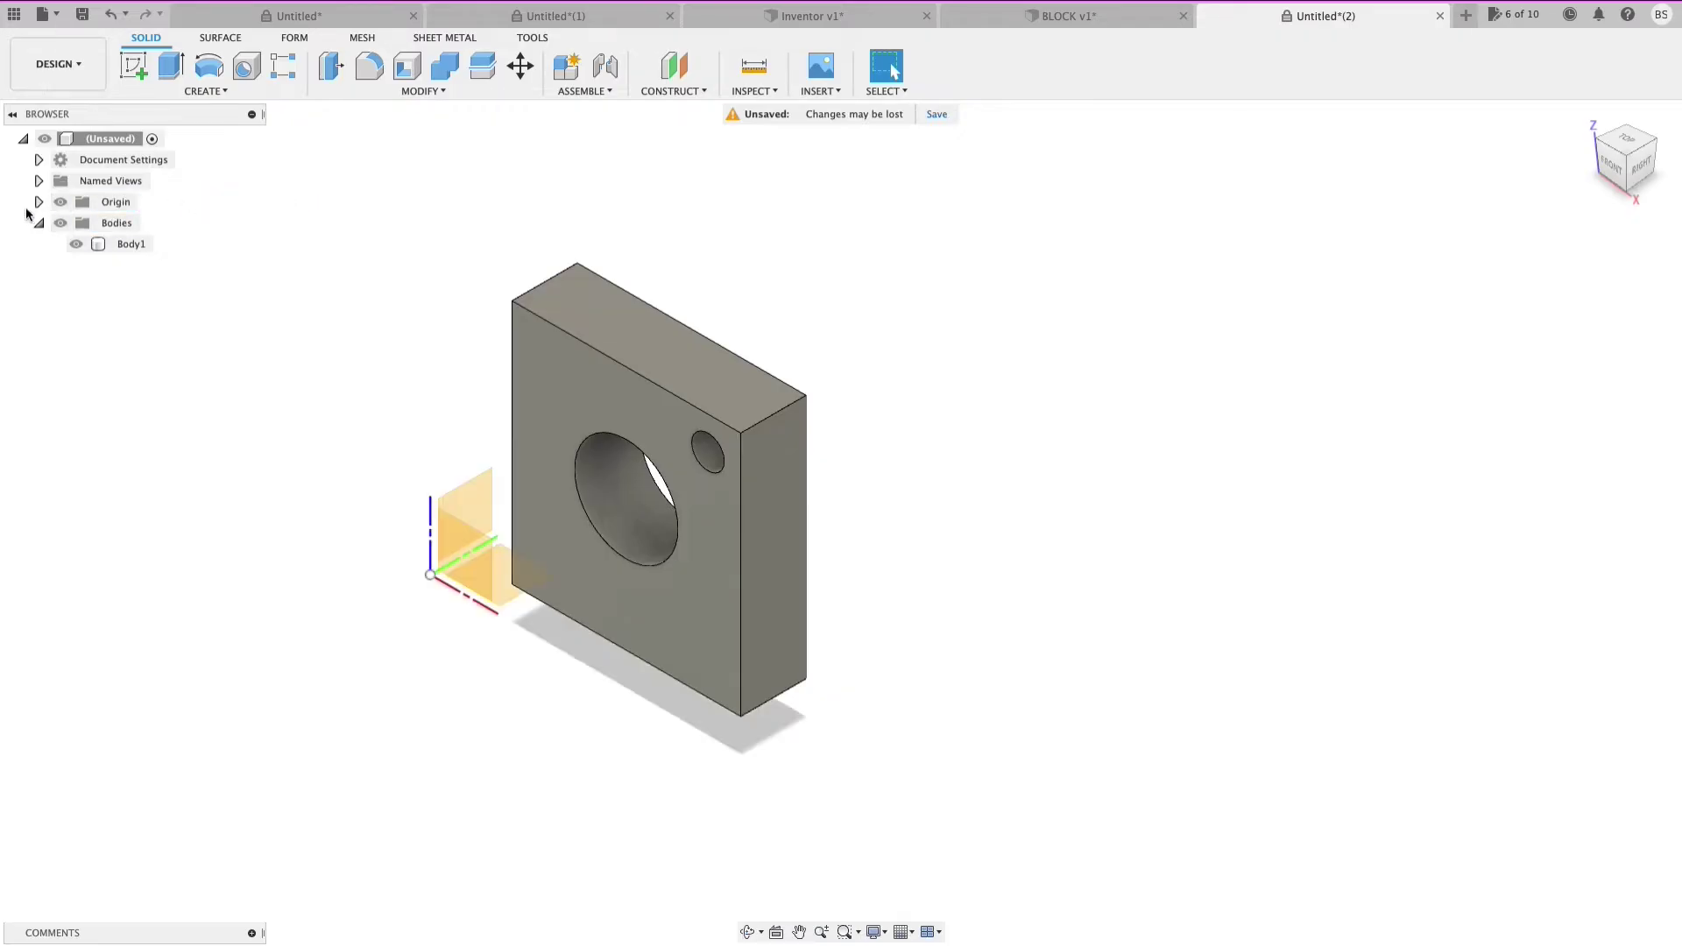
left_click(38, 202)
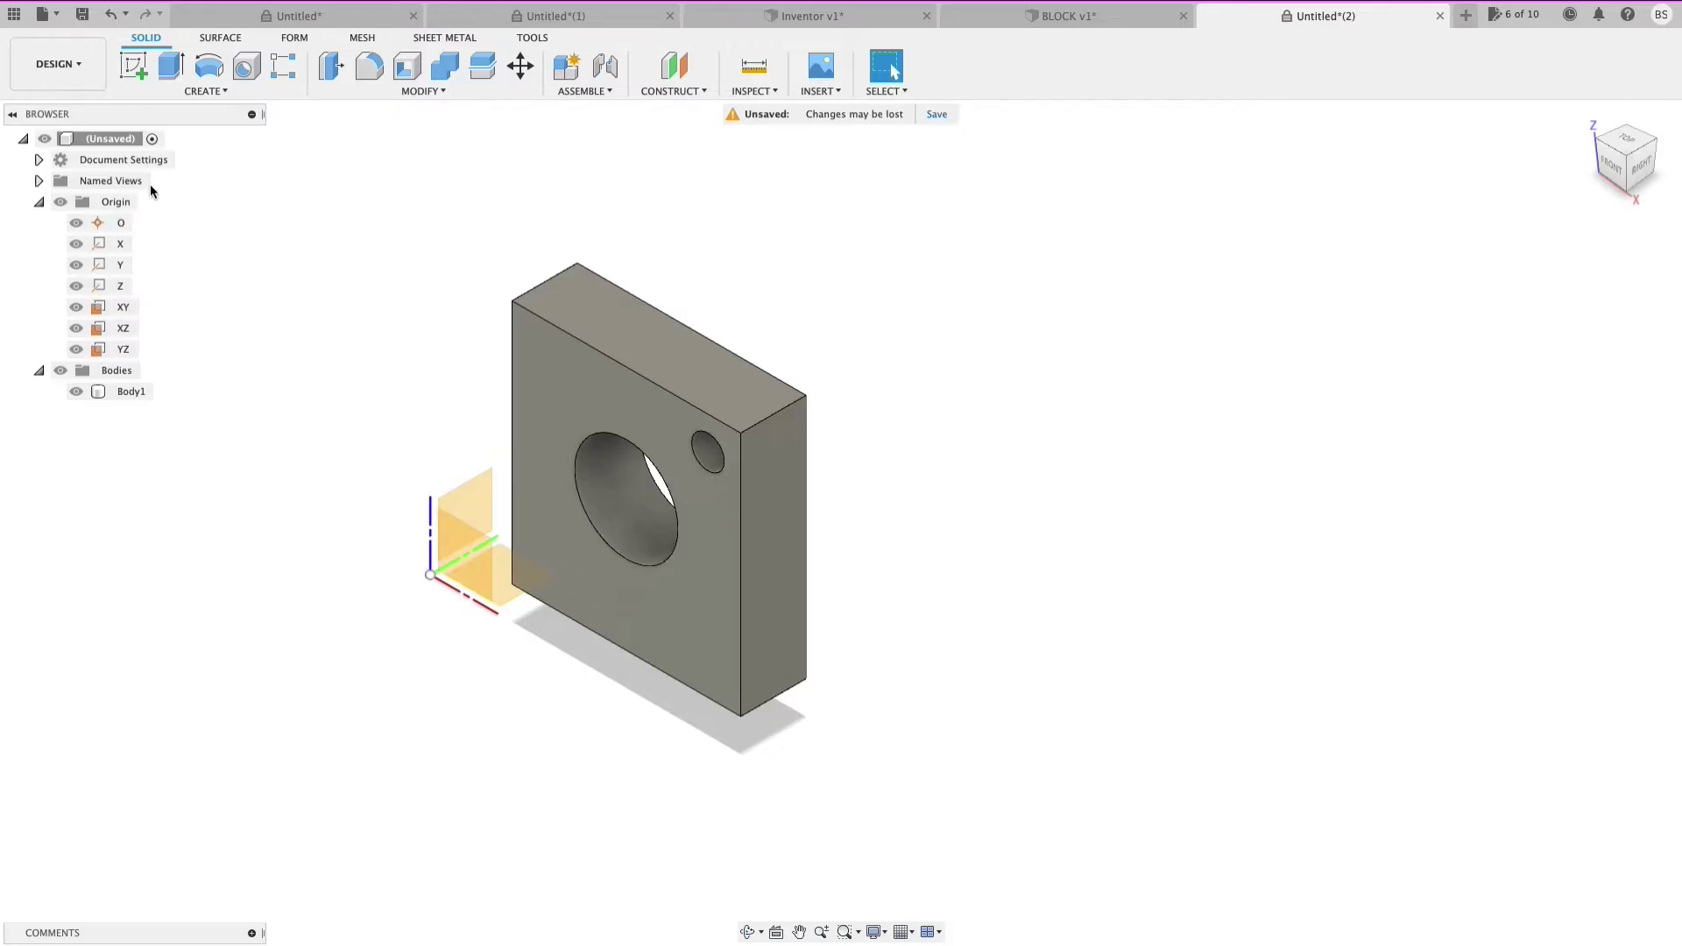
Step: Save the imported design to the Default Project under the name 'FIXTURE 1'
left_click(81, 14)
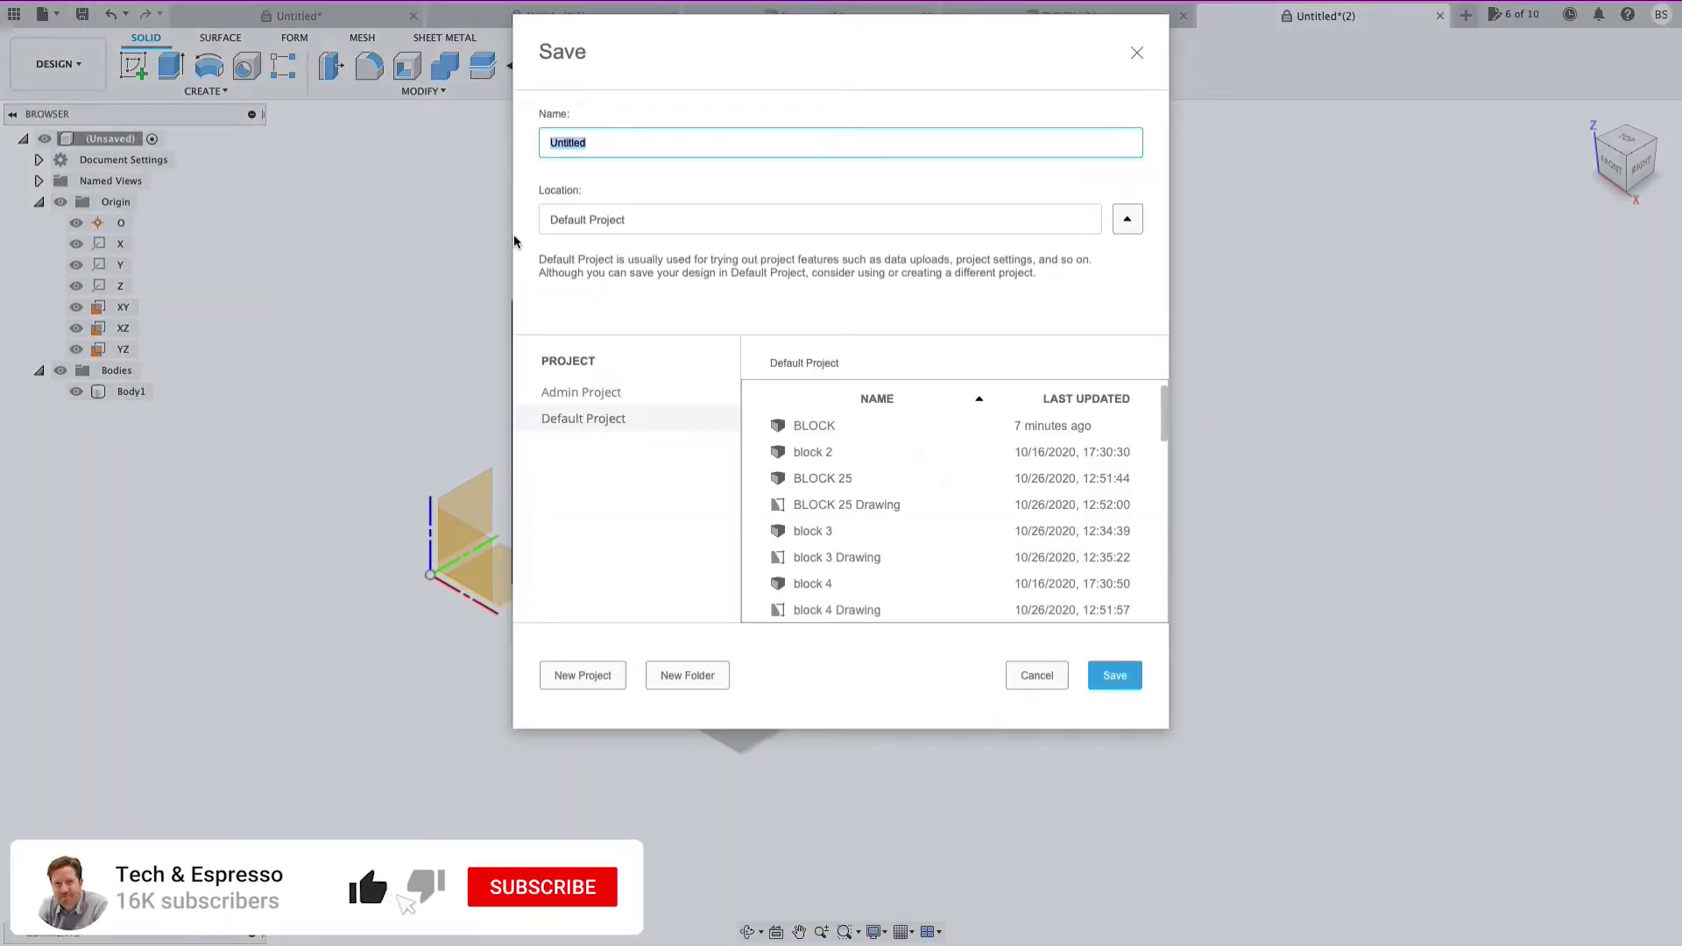
type("FIXTURE")
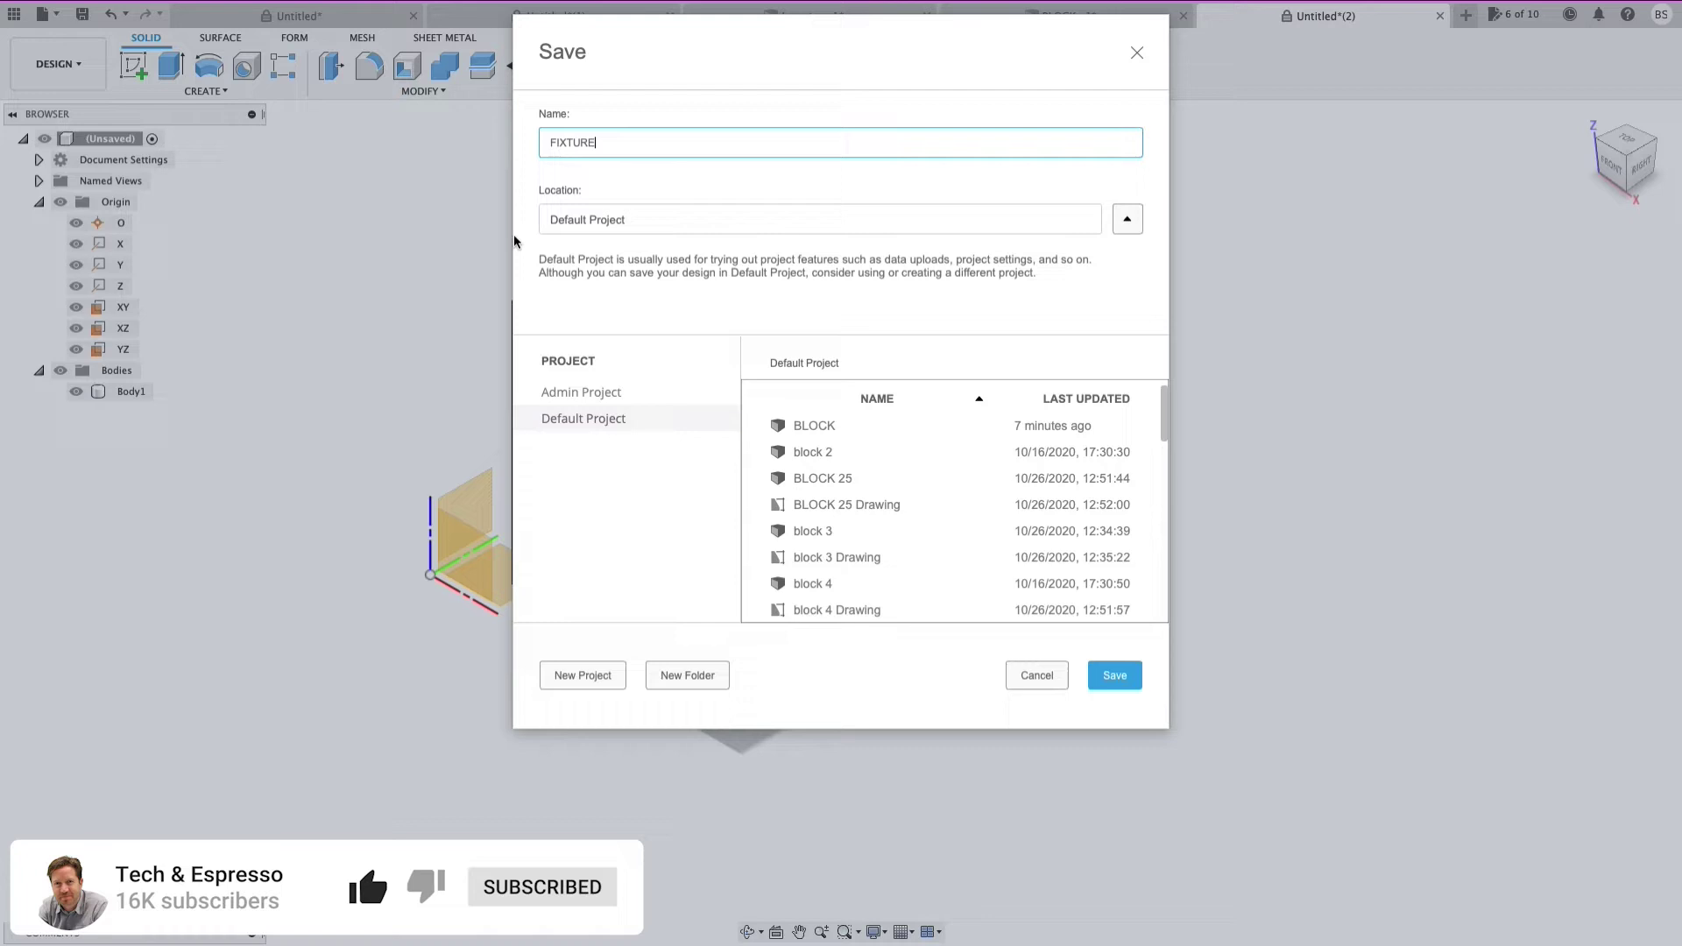
type(" 1")
key("Return")
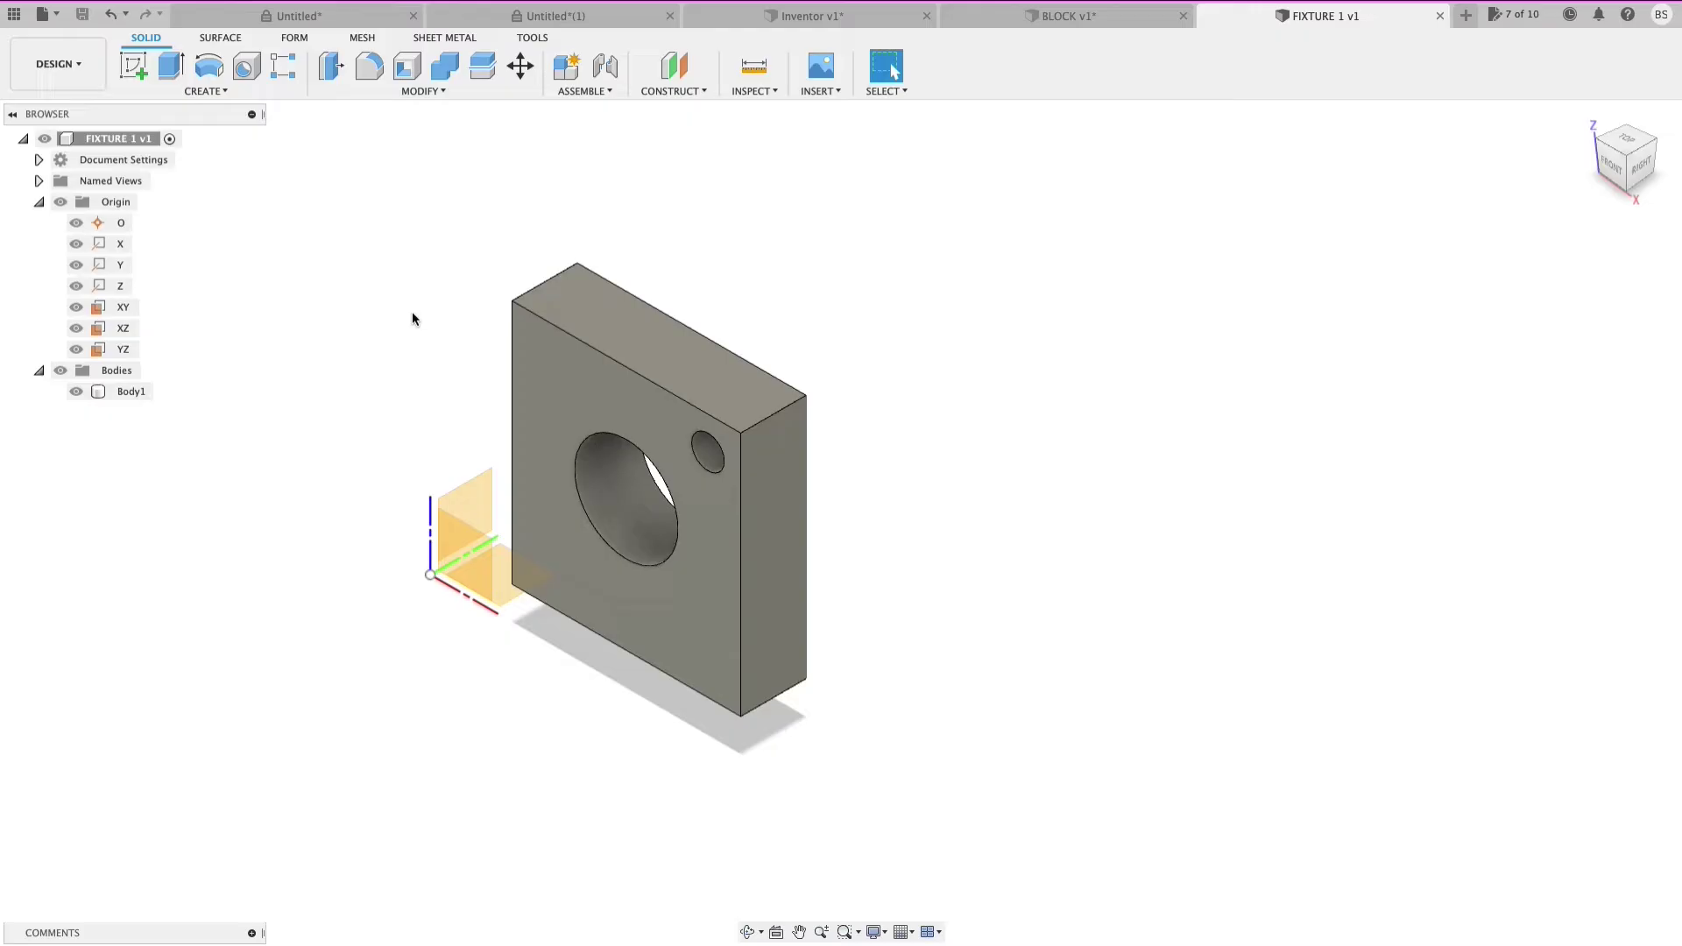
Step: Enable Capture Design History on the FIXTURE 1 root node and orbit around the block
right_click(118, 138)
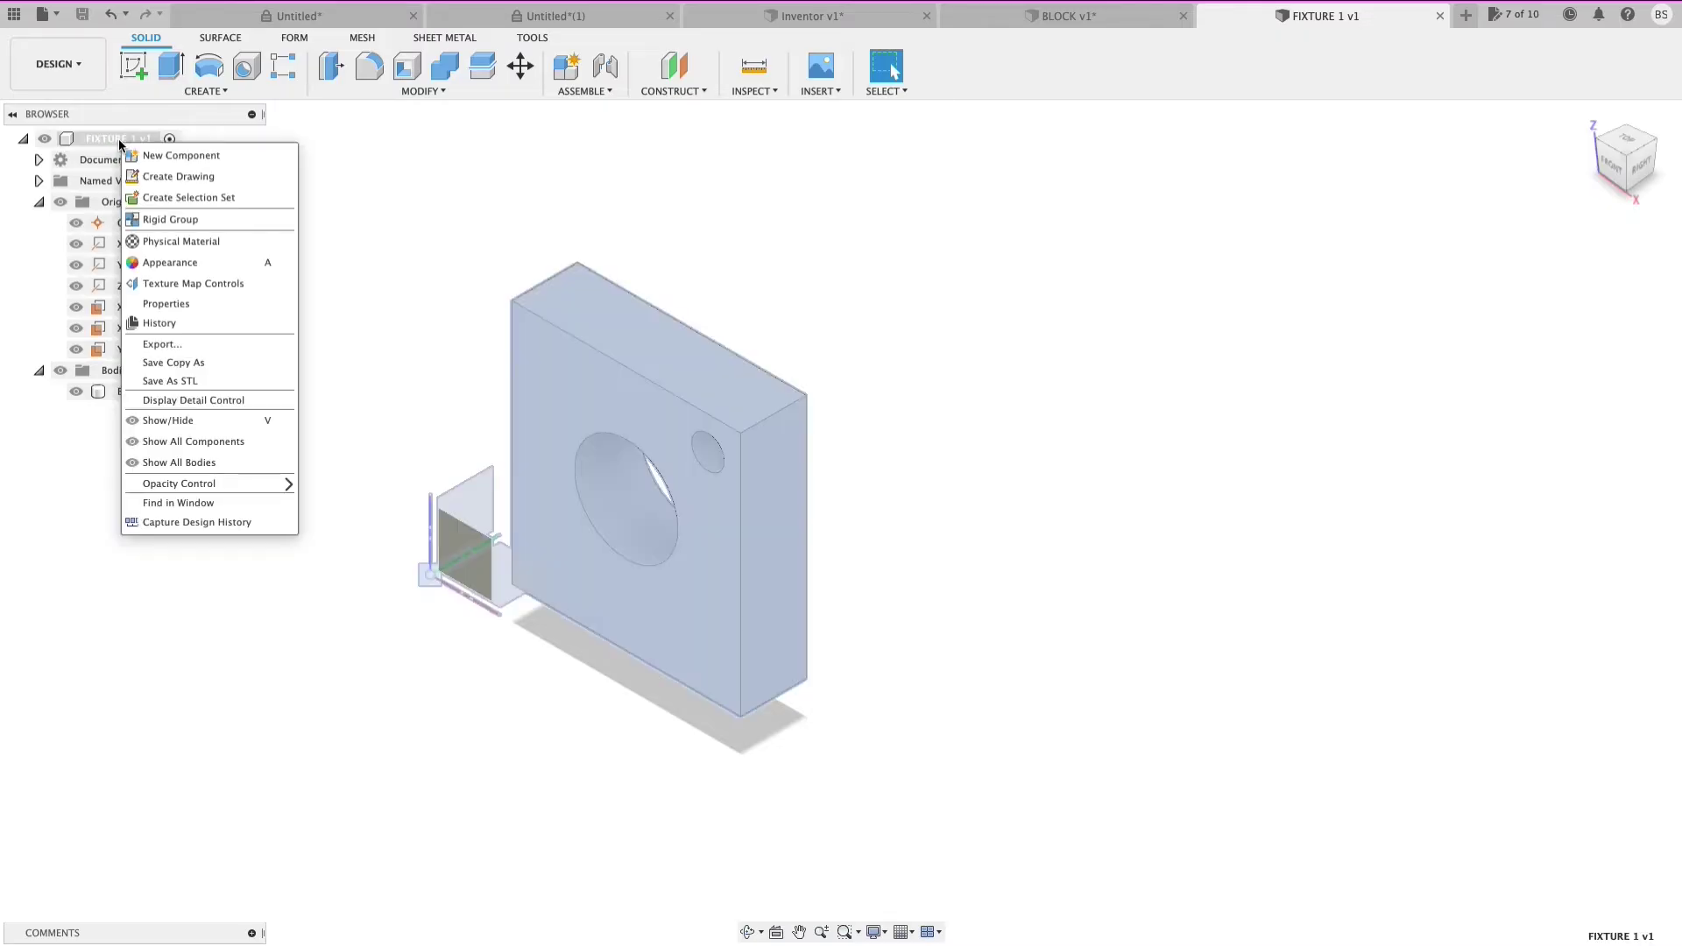
left_click(191, 522)
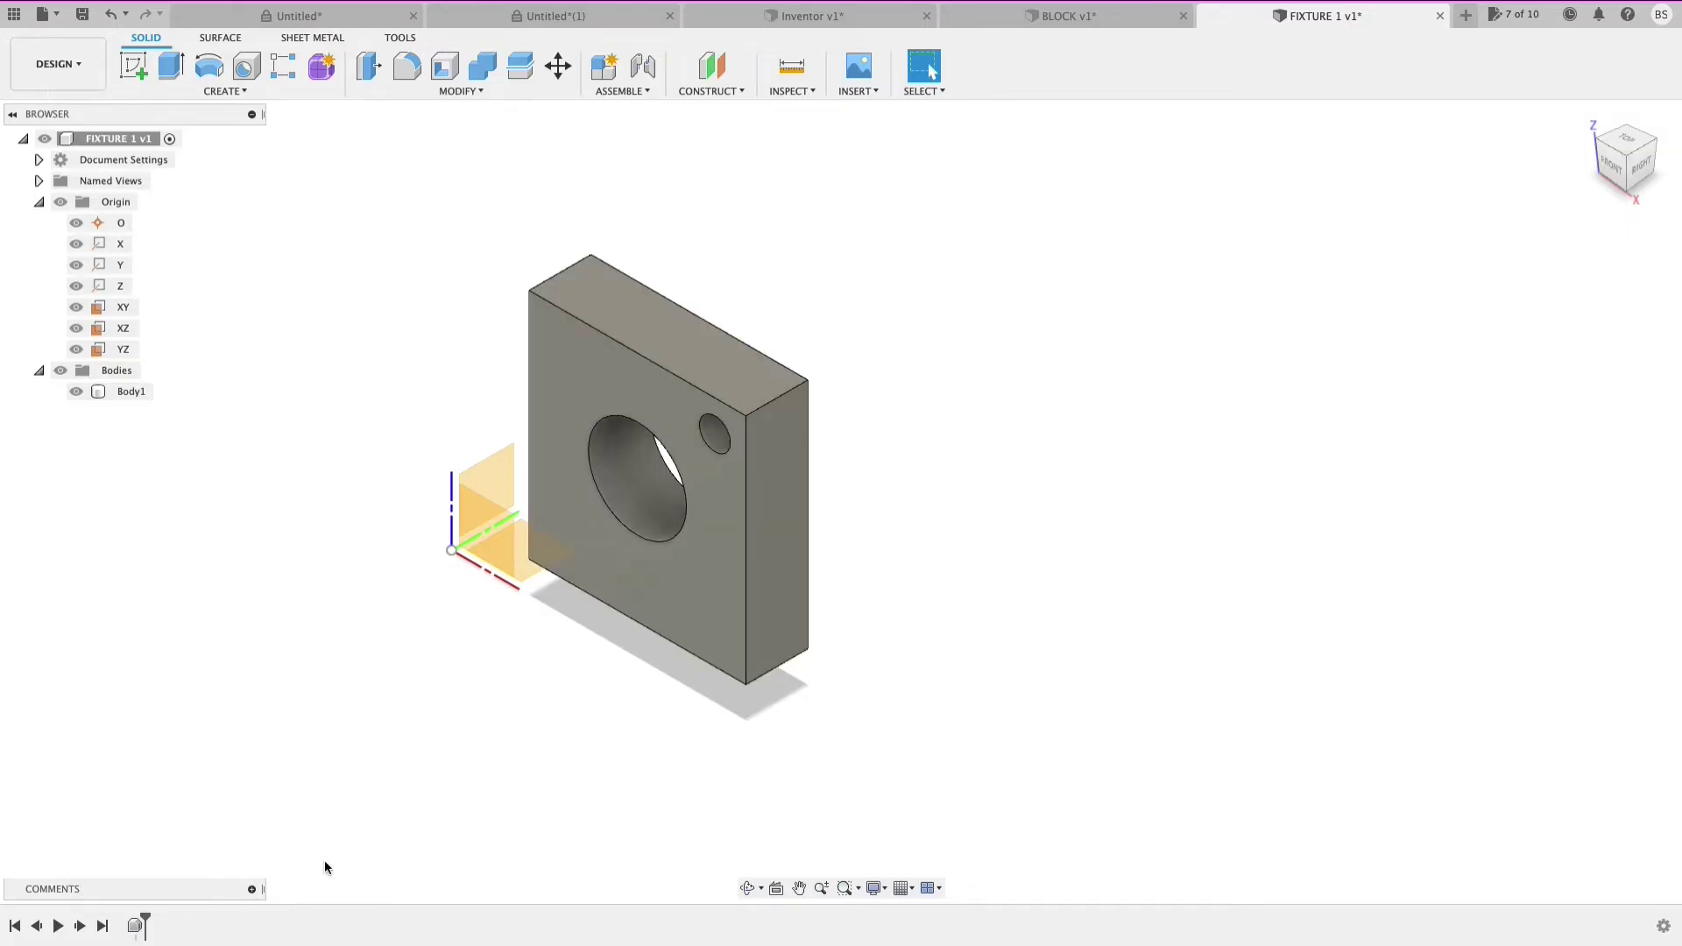
middle_click_drag(491, 653, 546, 520, "shift")
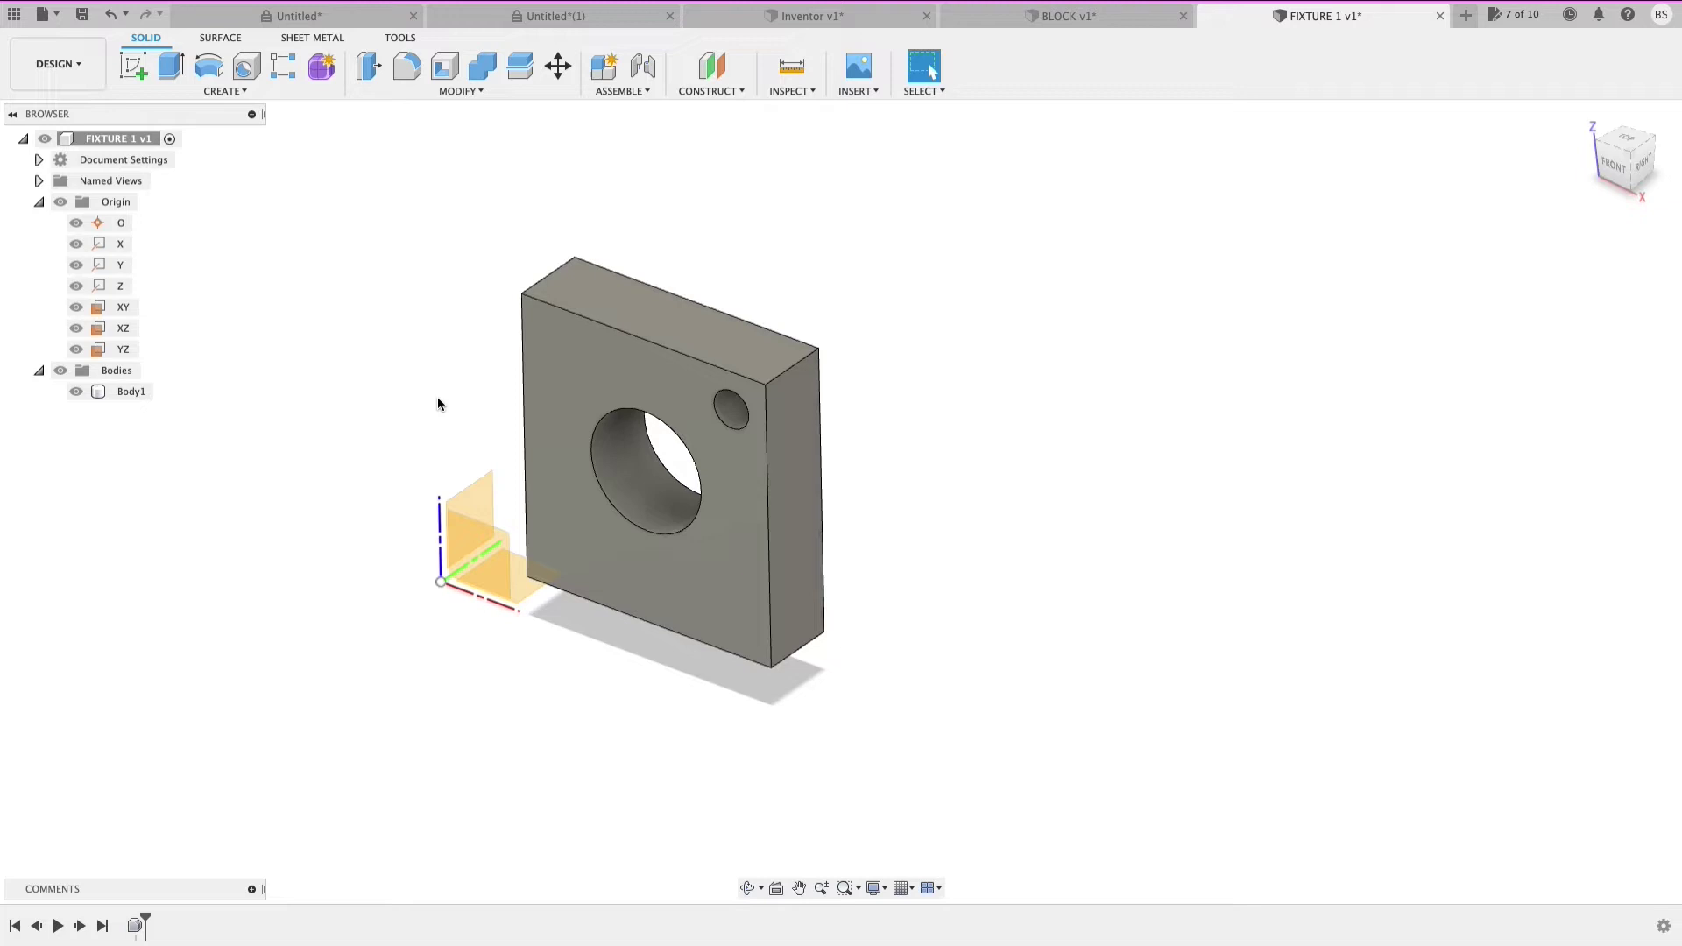
Step: Launch Align through the S command search and set its Object type to Bodies
left_click(459, 91)
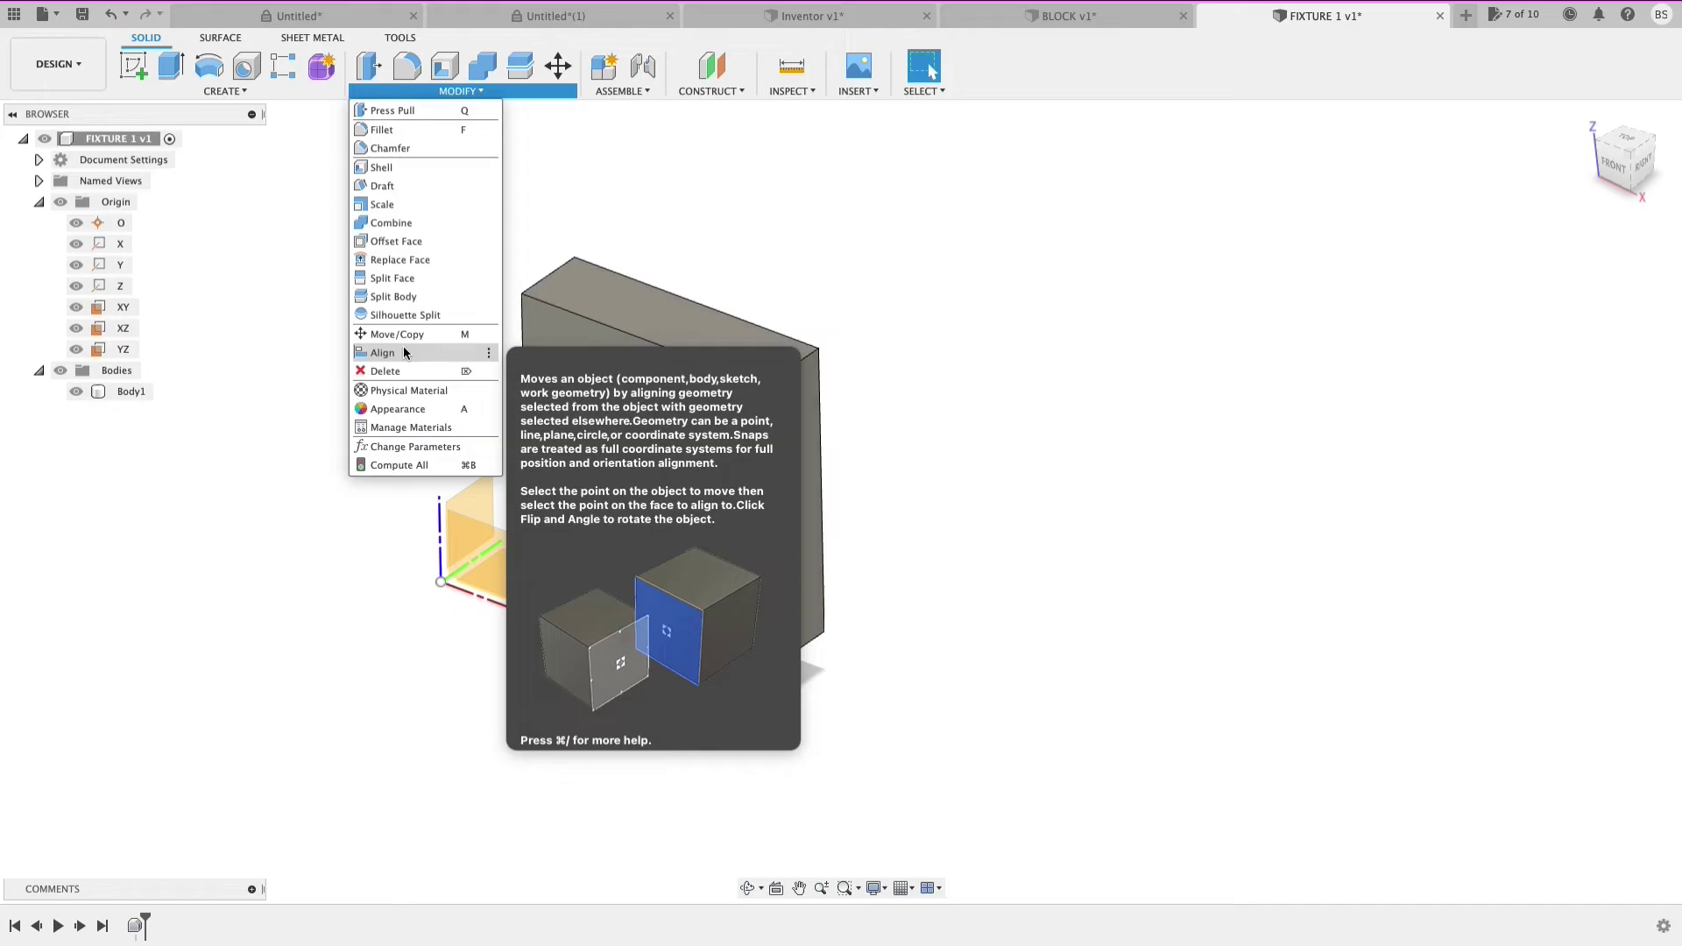
left_click(790, 223)
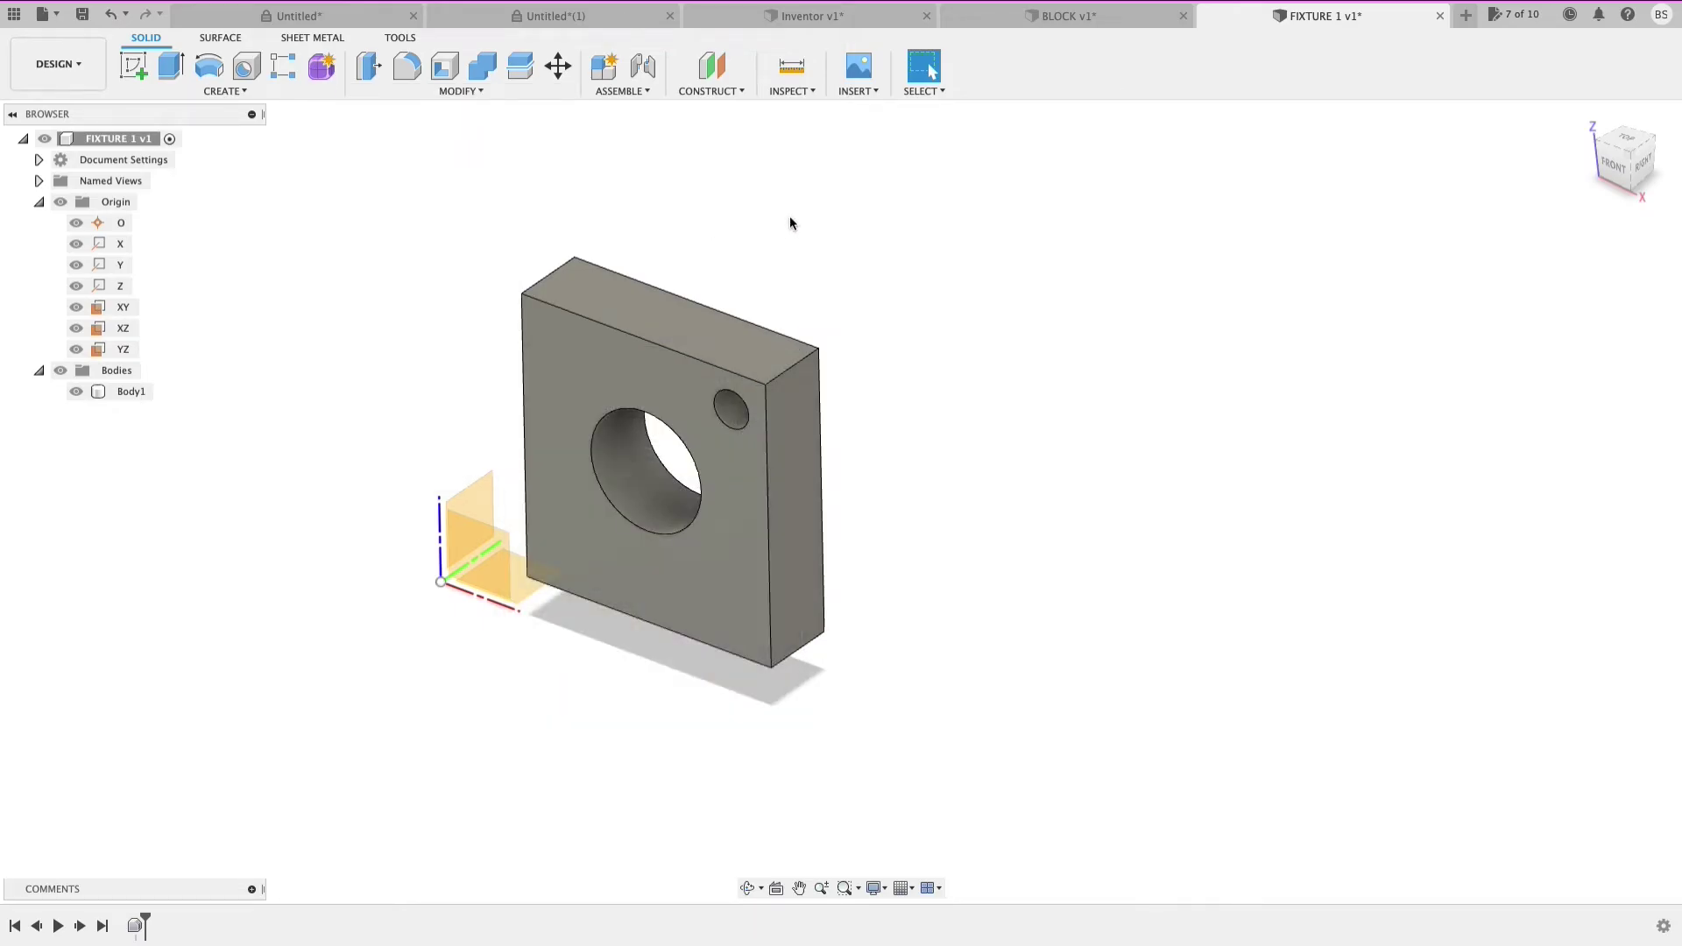
key("s")
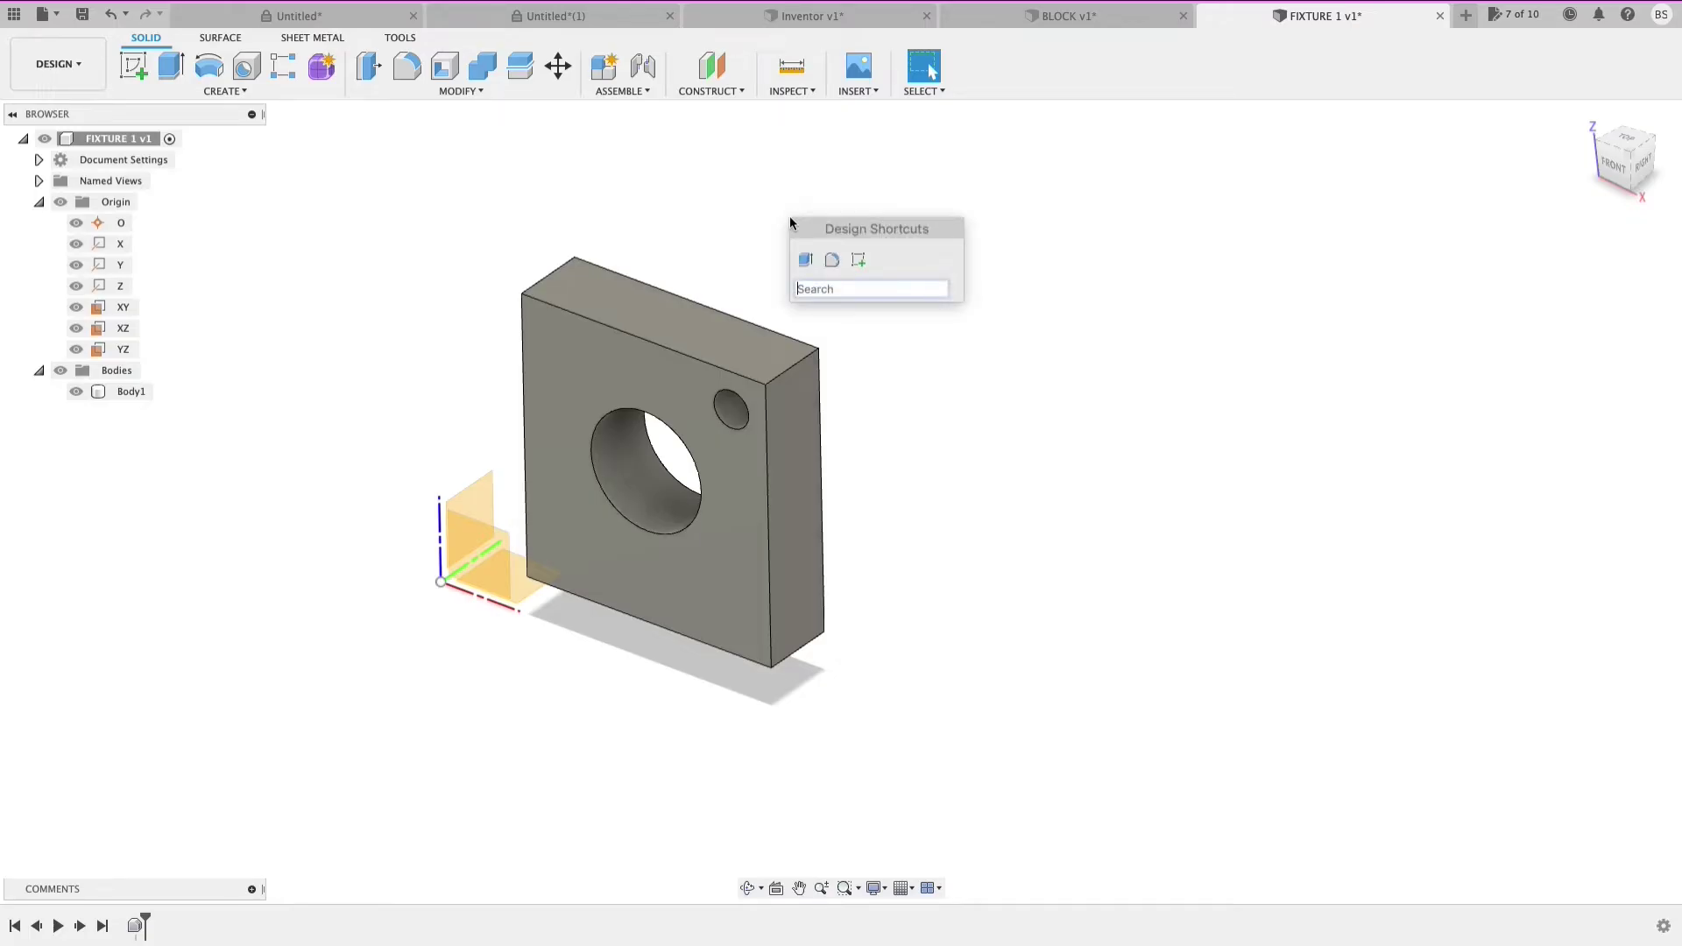
type("align")
key("Return")
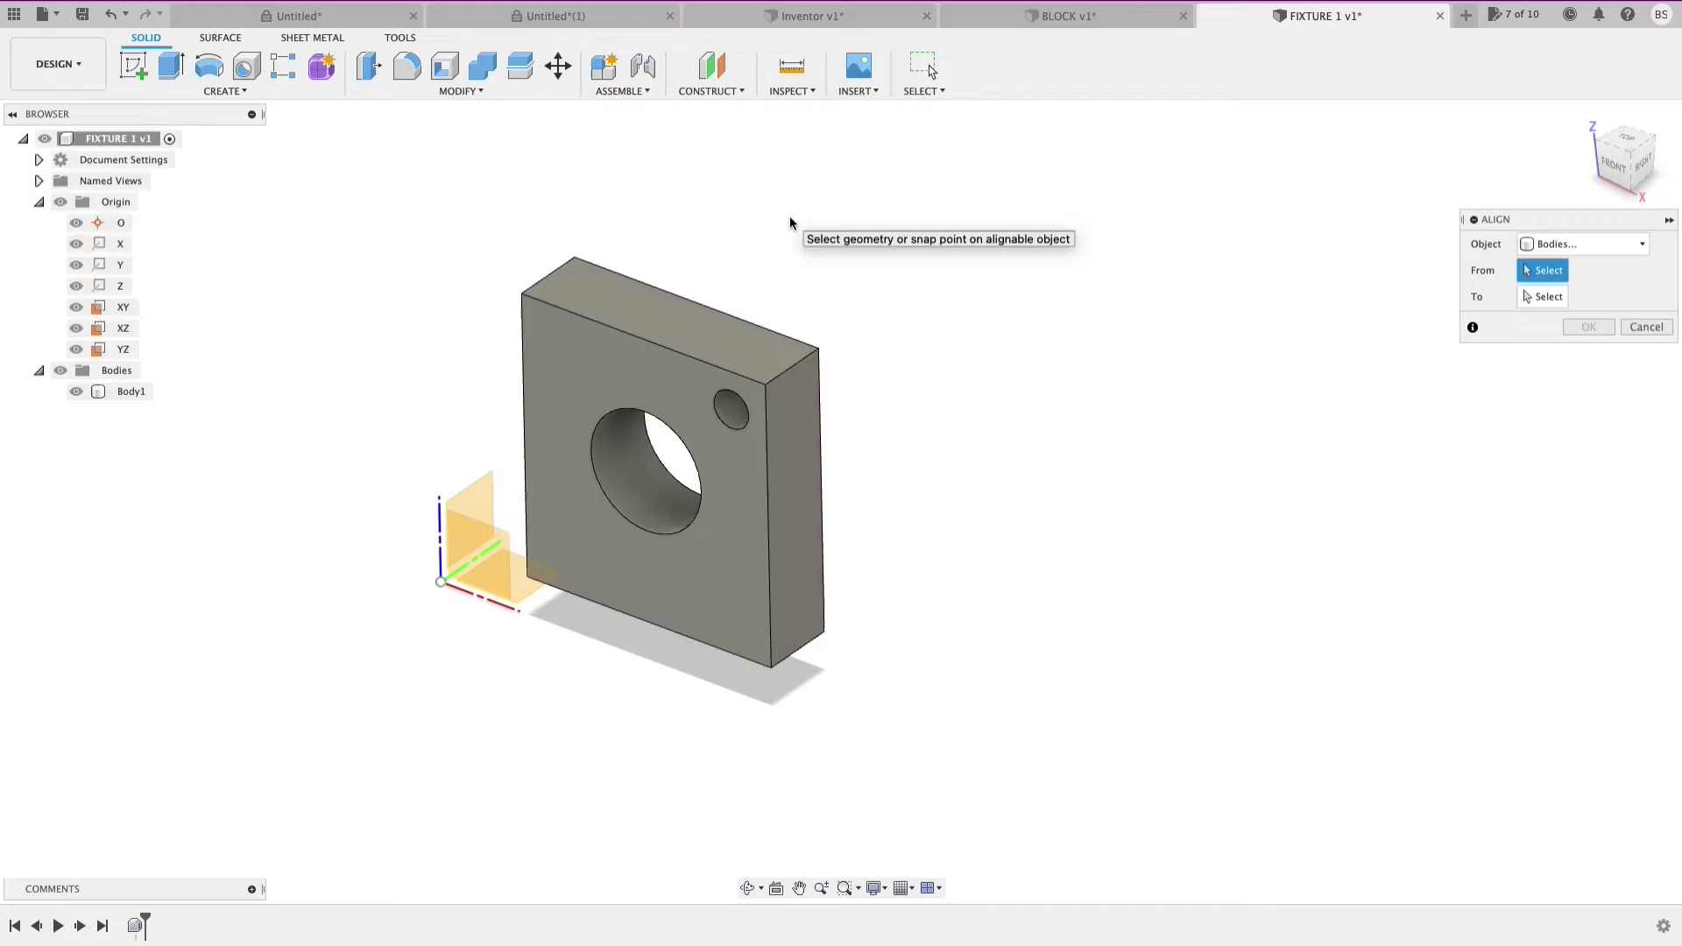
left_click(1579, 247)
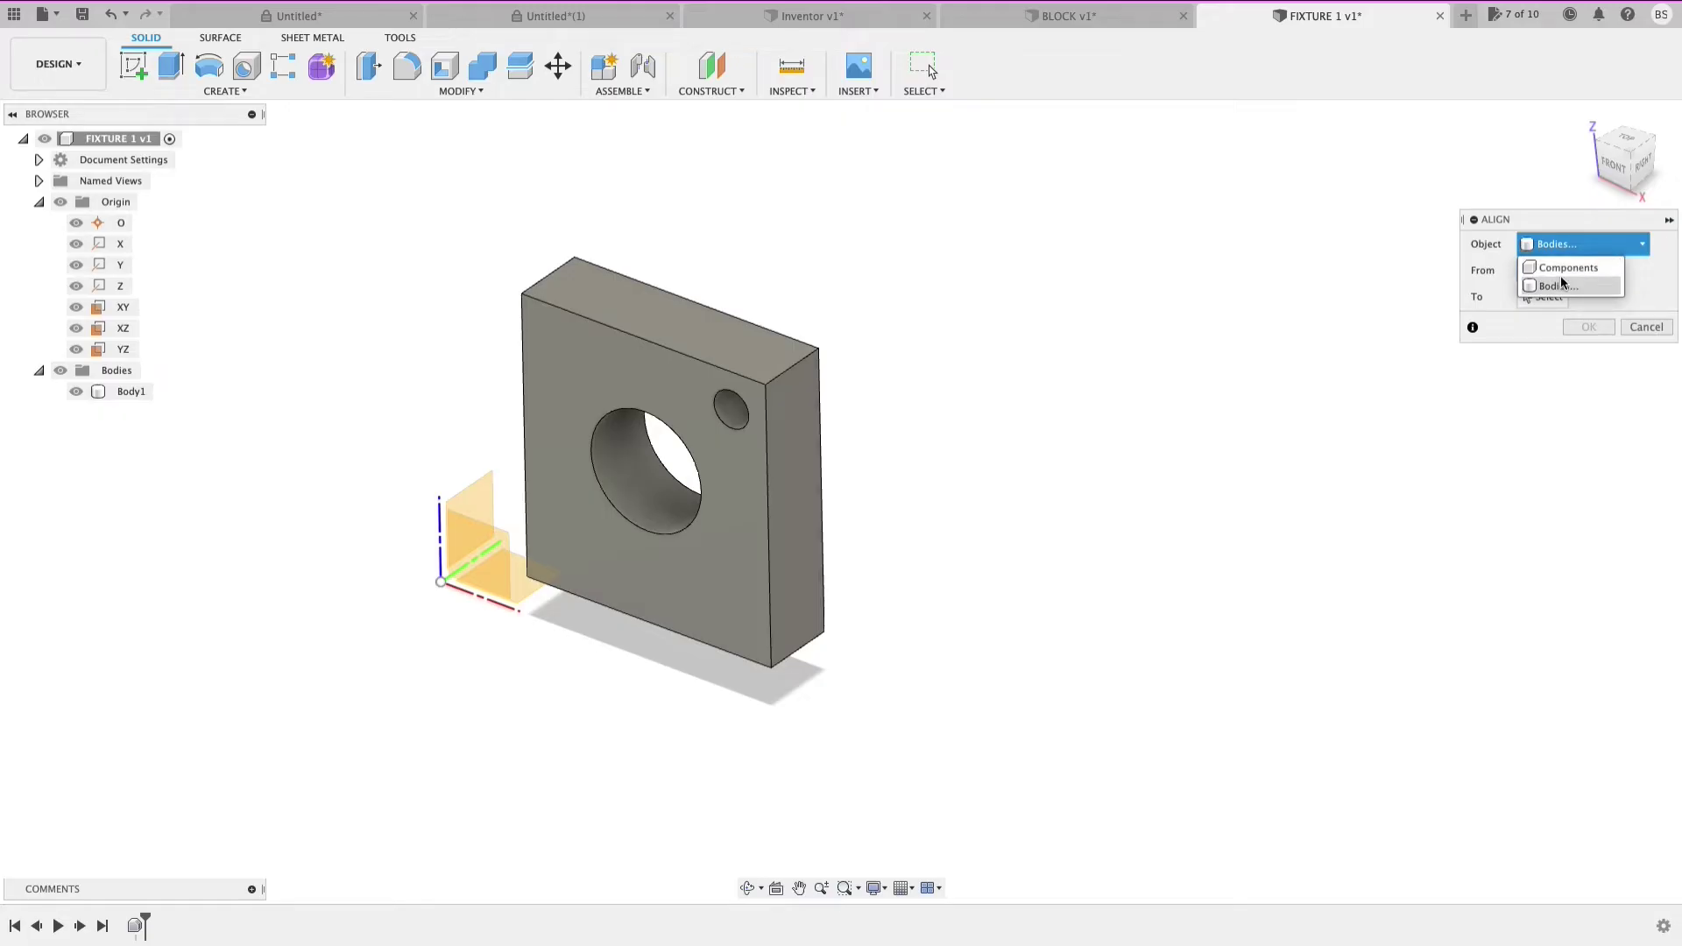
left_click(1562, 285)
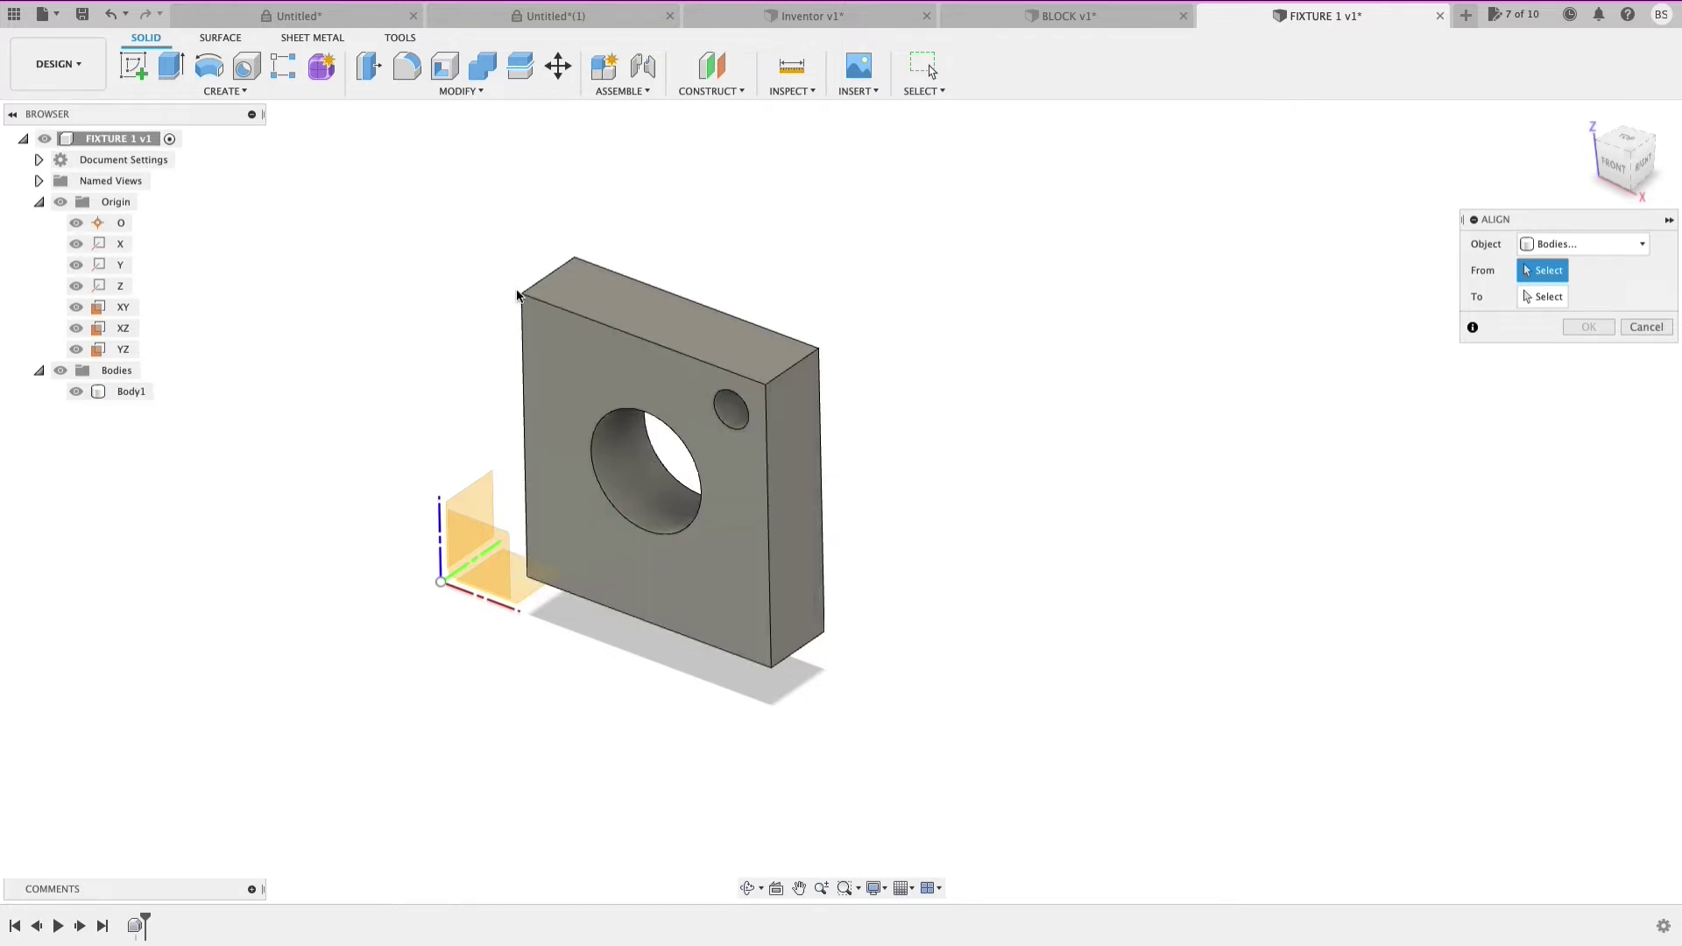
Step: Align the large hole's edge to the origin point
middle_click_drag(692, 351, 655, 386, "shift")
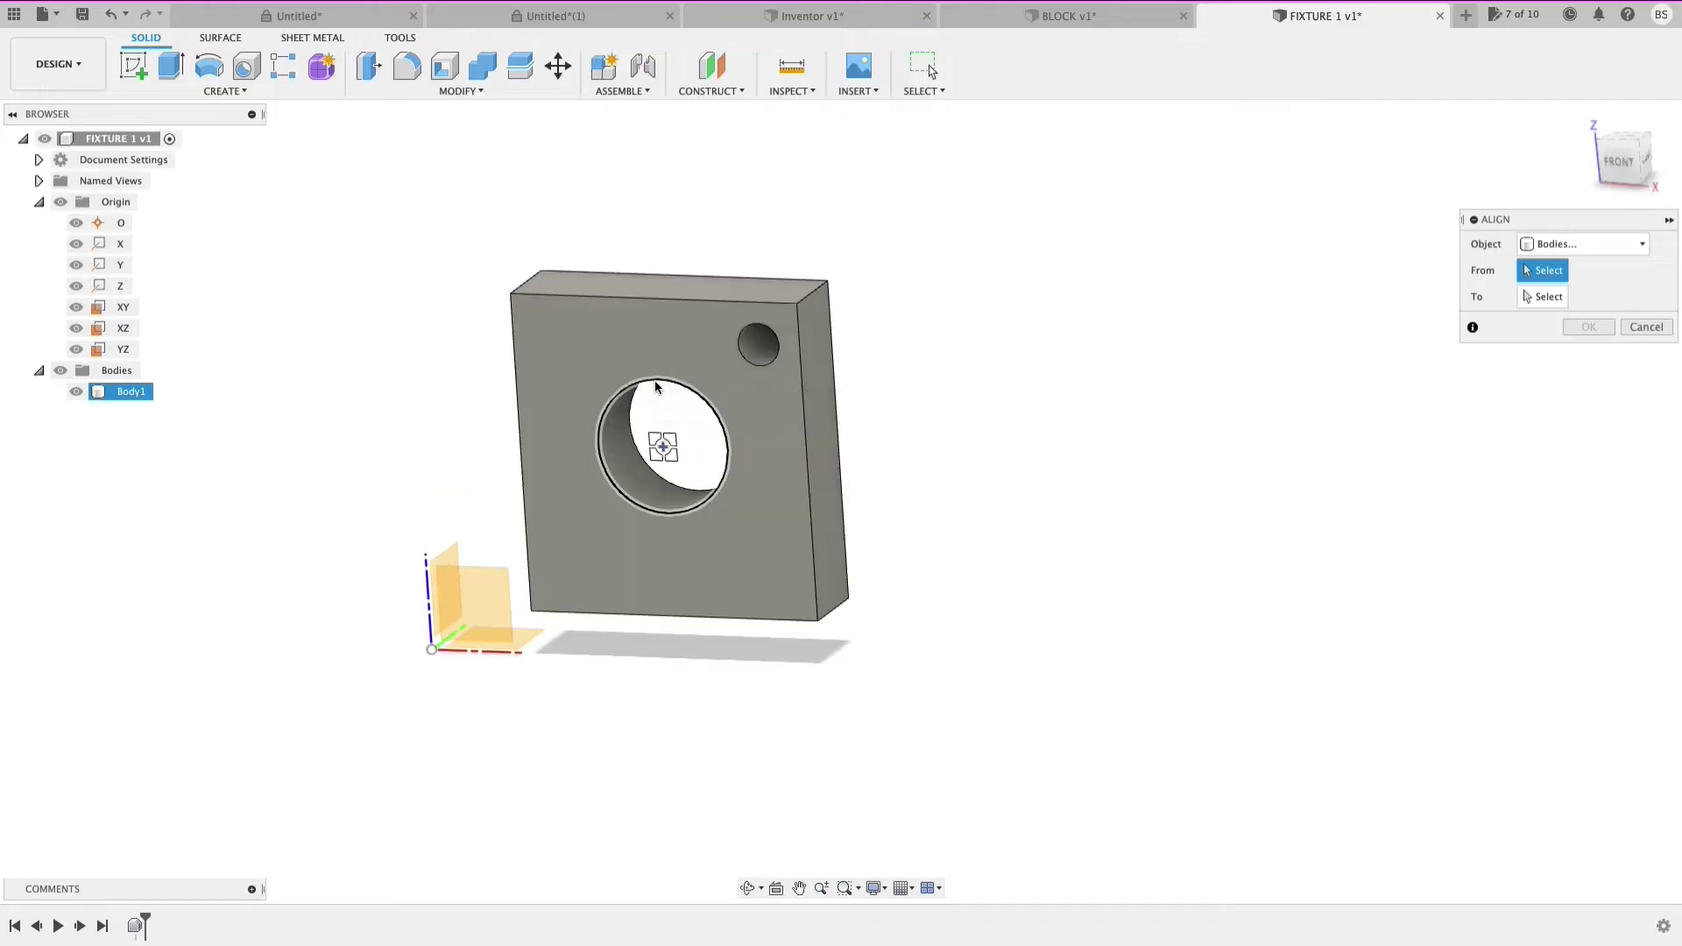
left_click(655, 380)
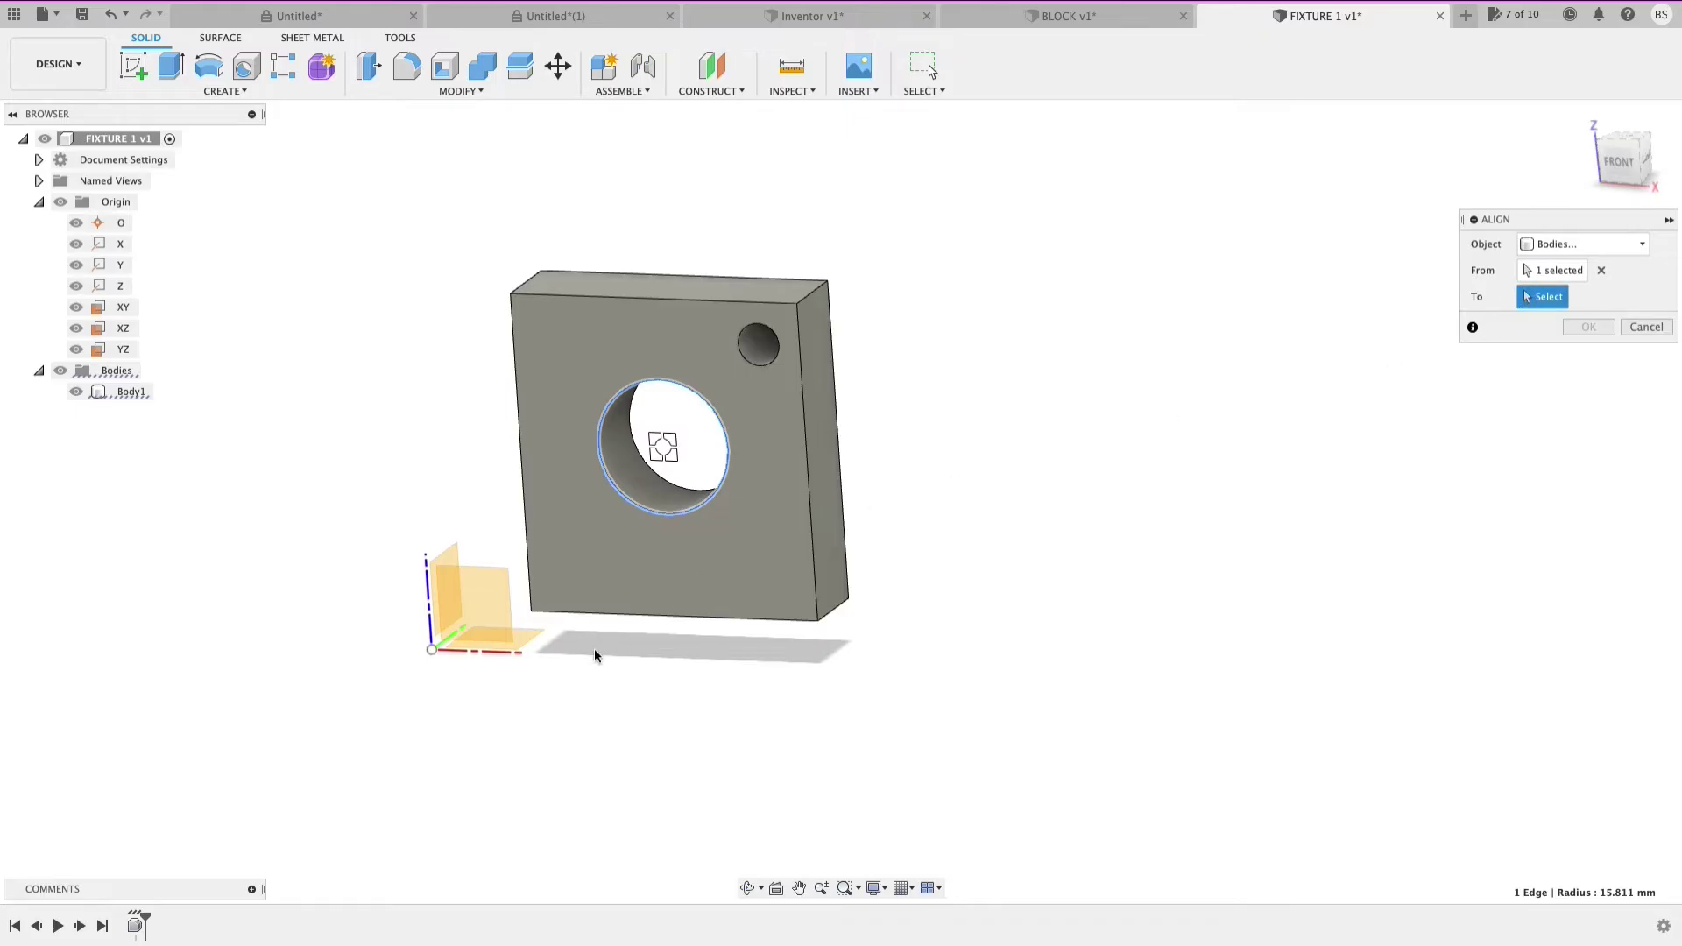
left_click(432, 650)
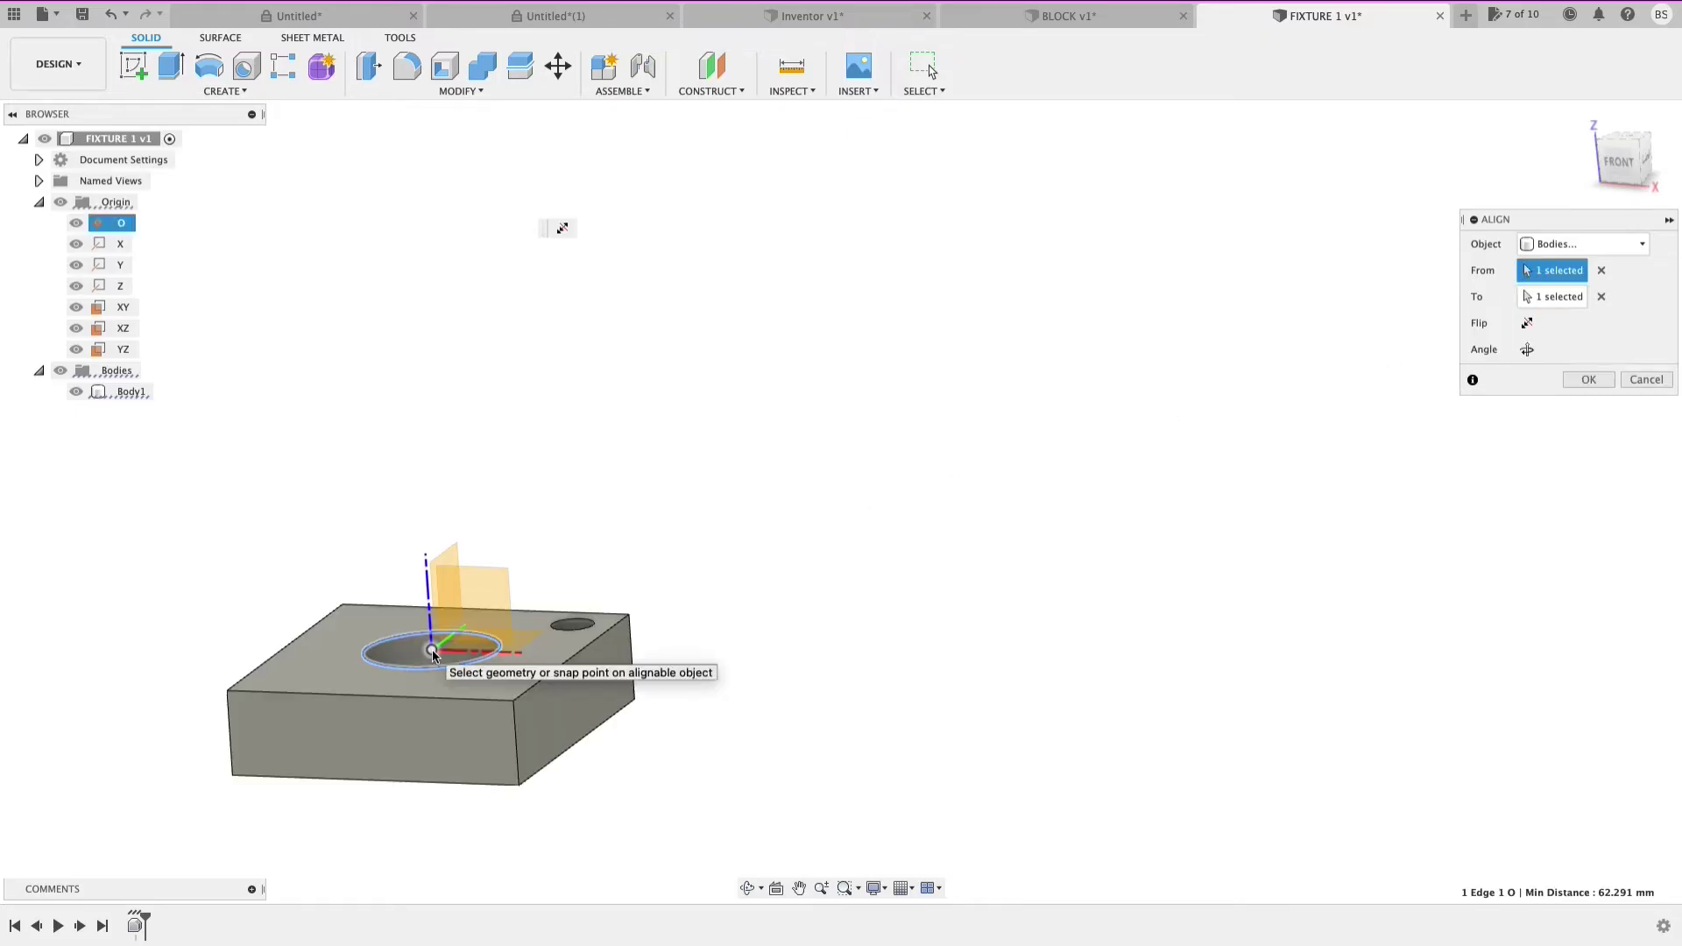
Step: Try flipping and rotating the block about the hole axis, then cancel the alignment
left_click(1527, 325)
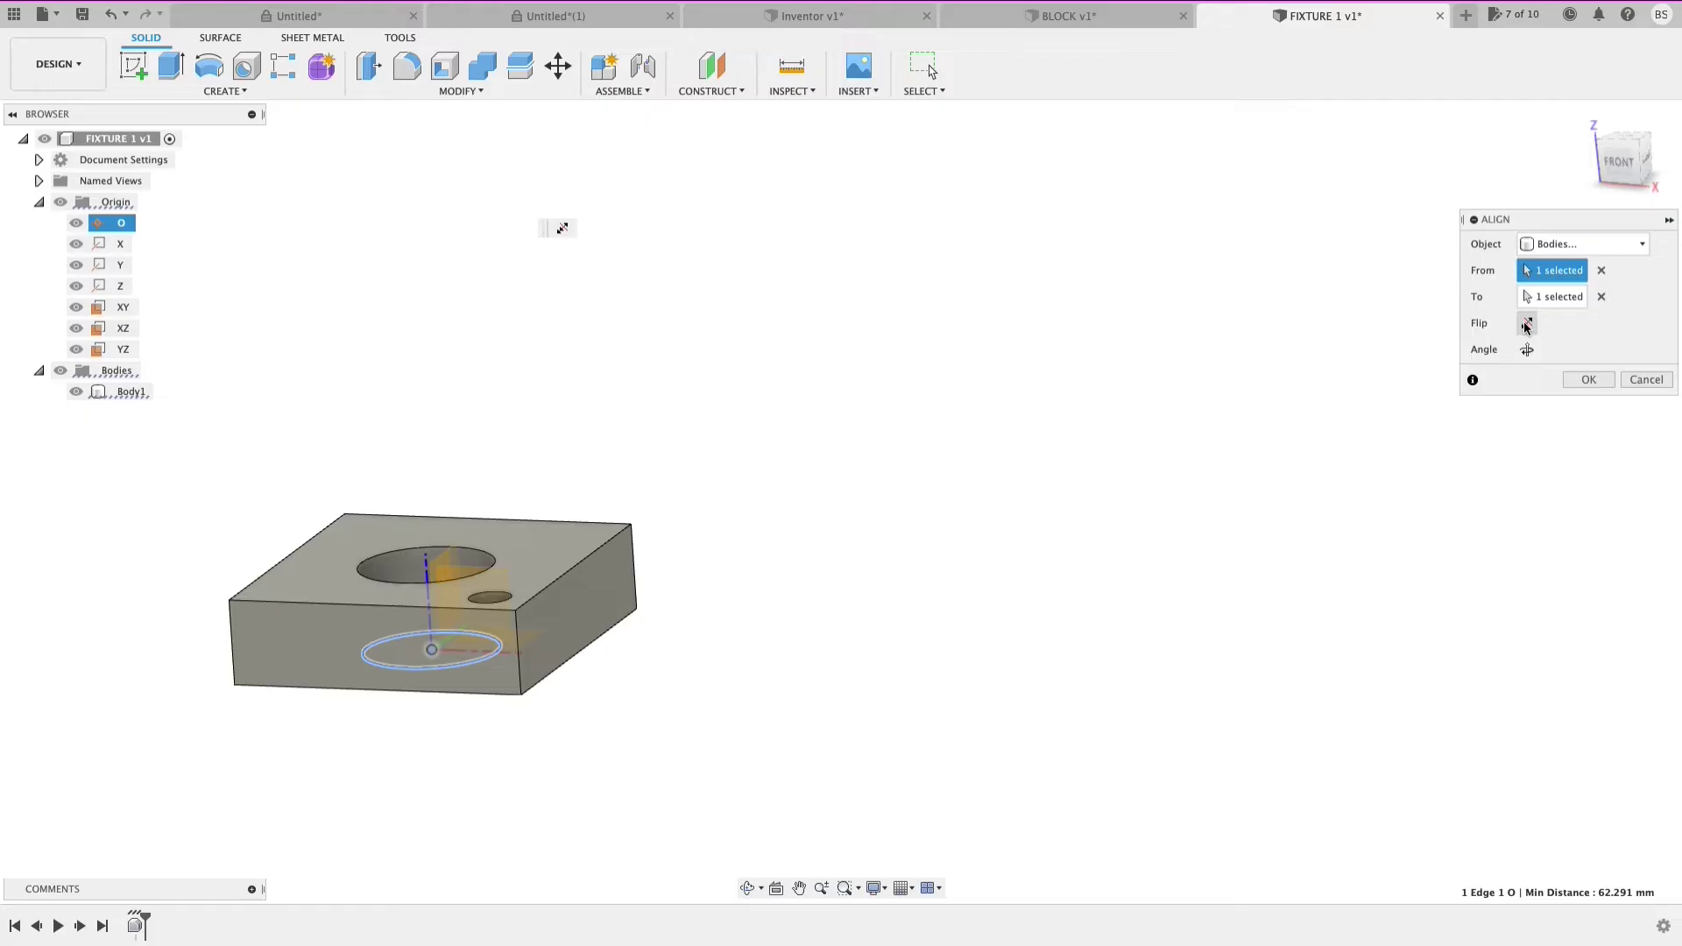
left_click(1527, 325)
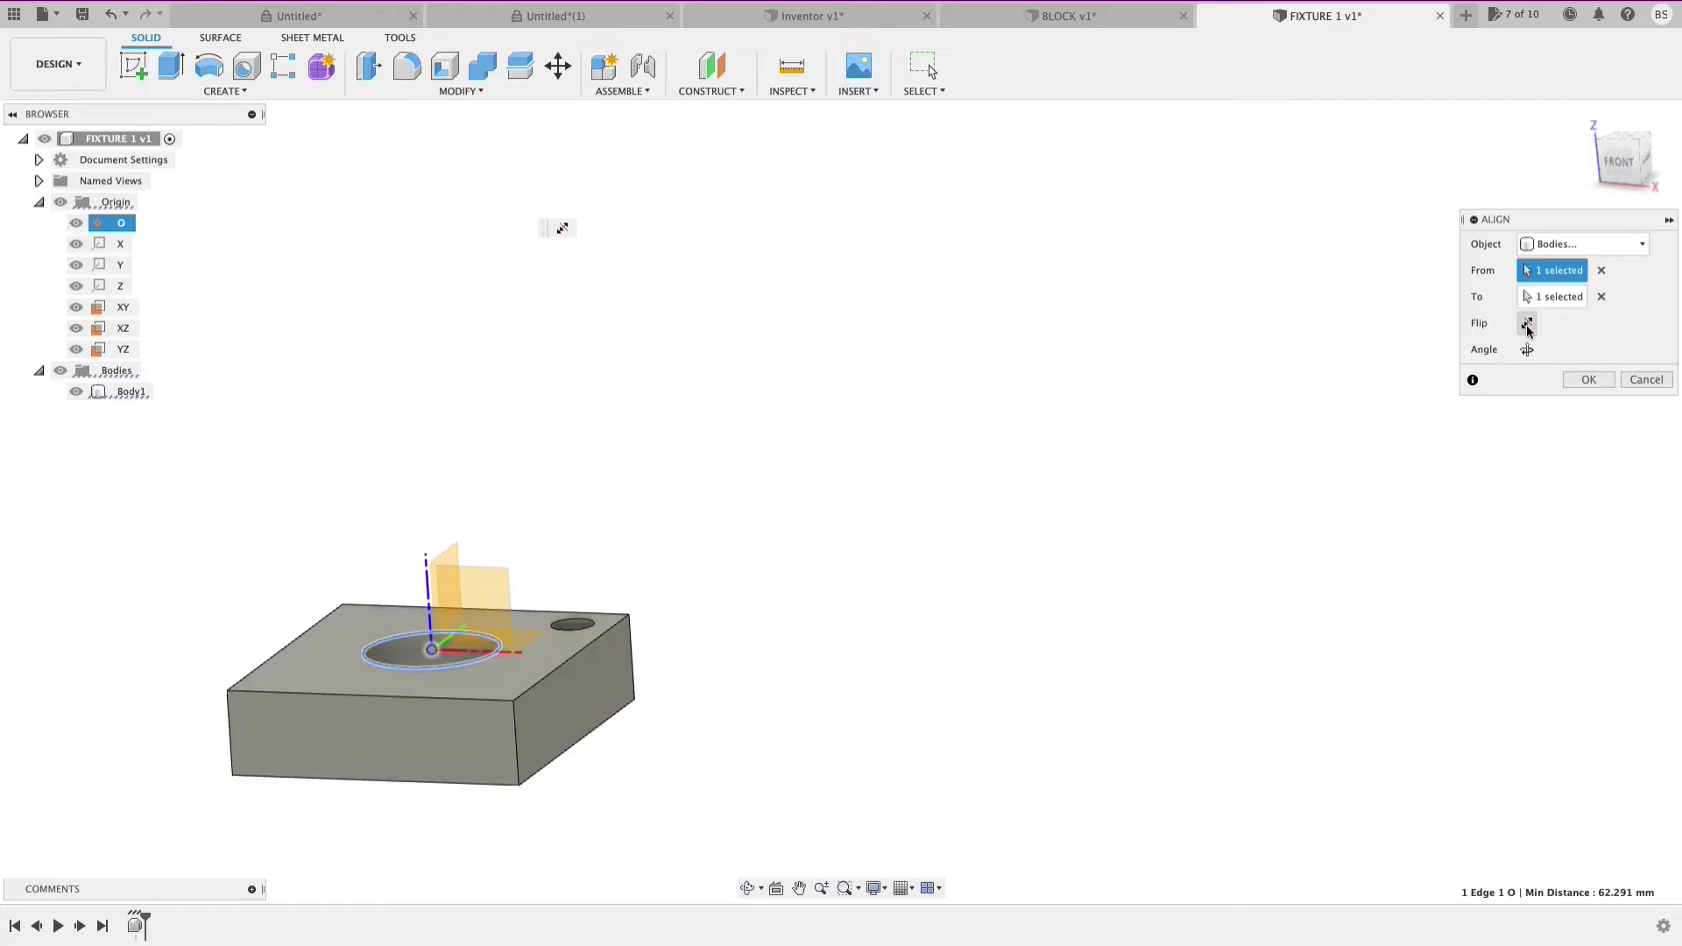
left_click(1527, 351)
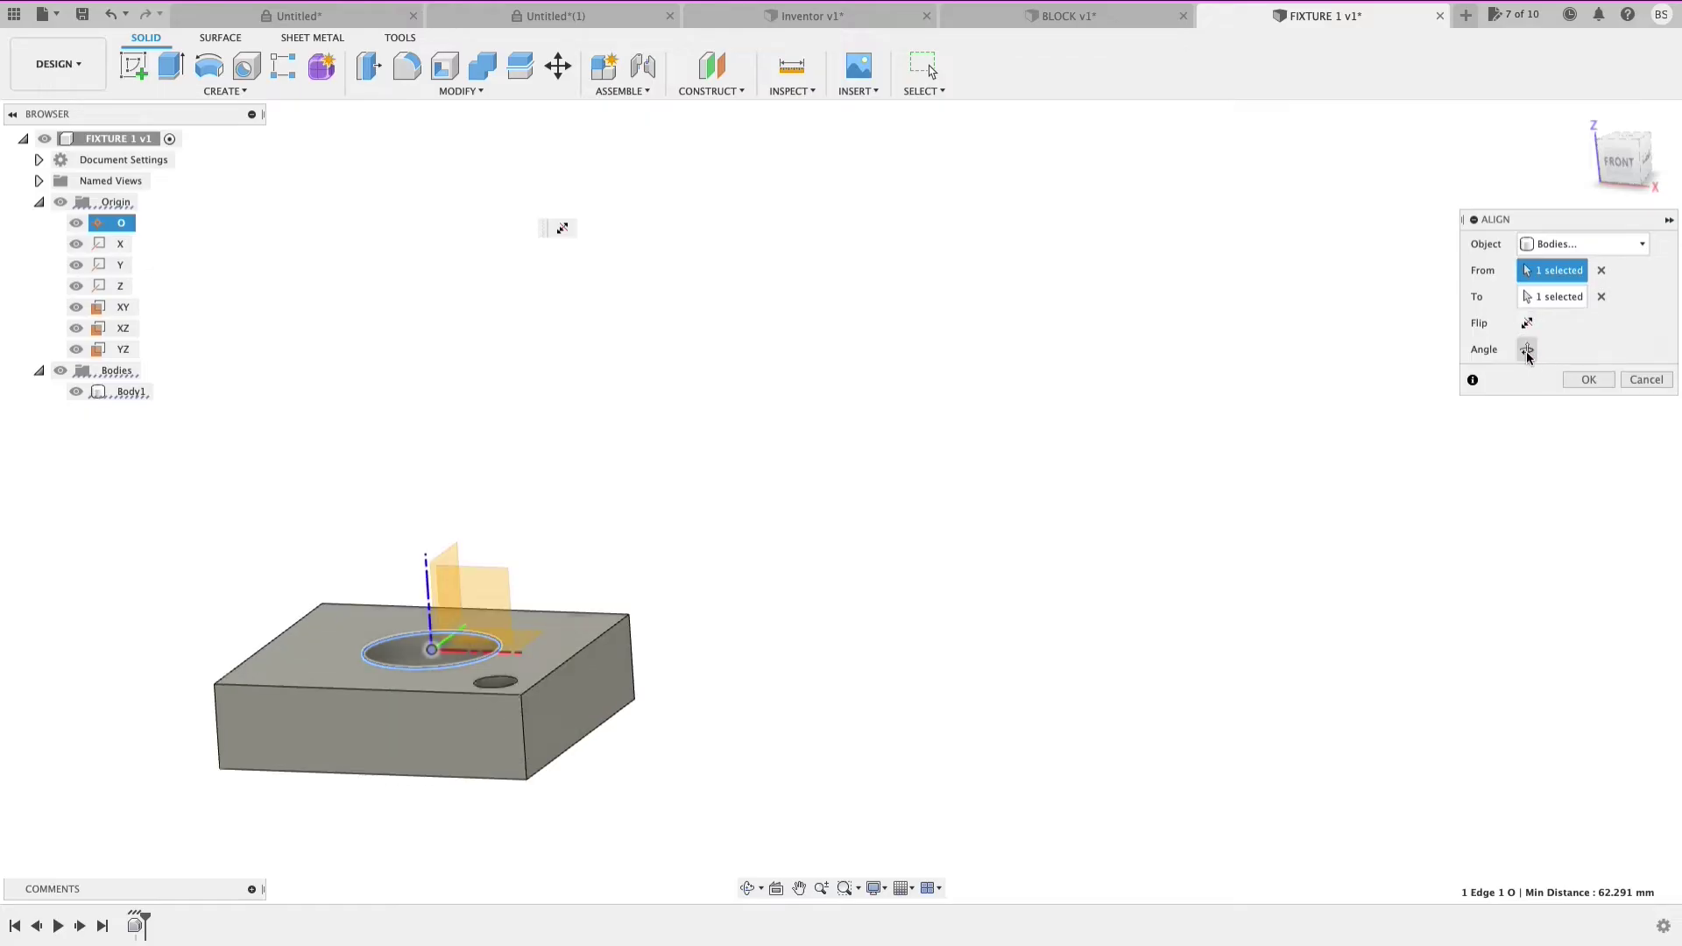
left_click(1527, 350)
left_click(1527, 350)
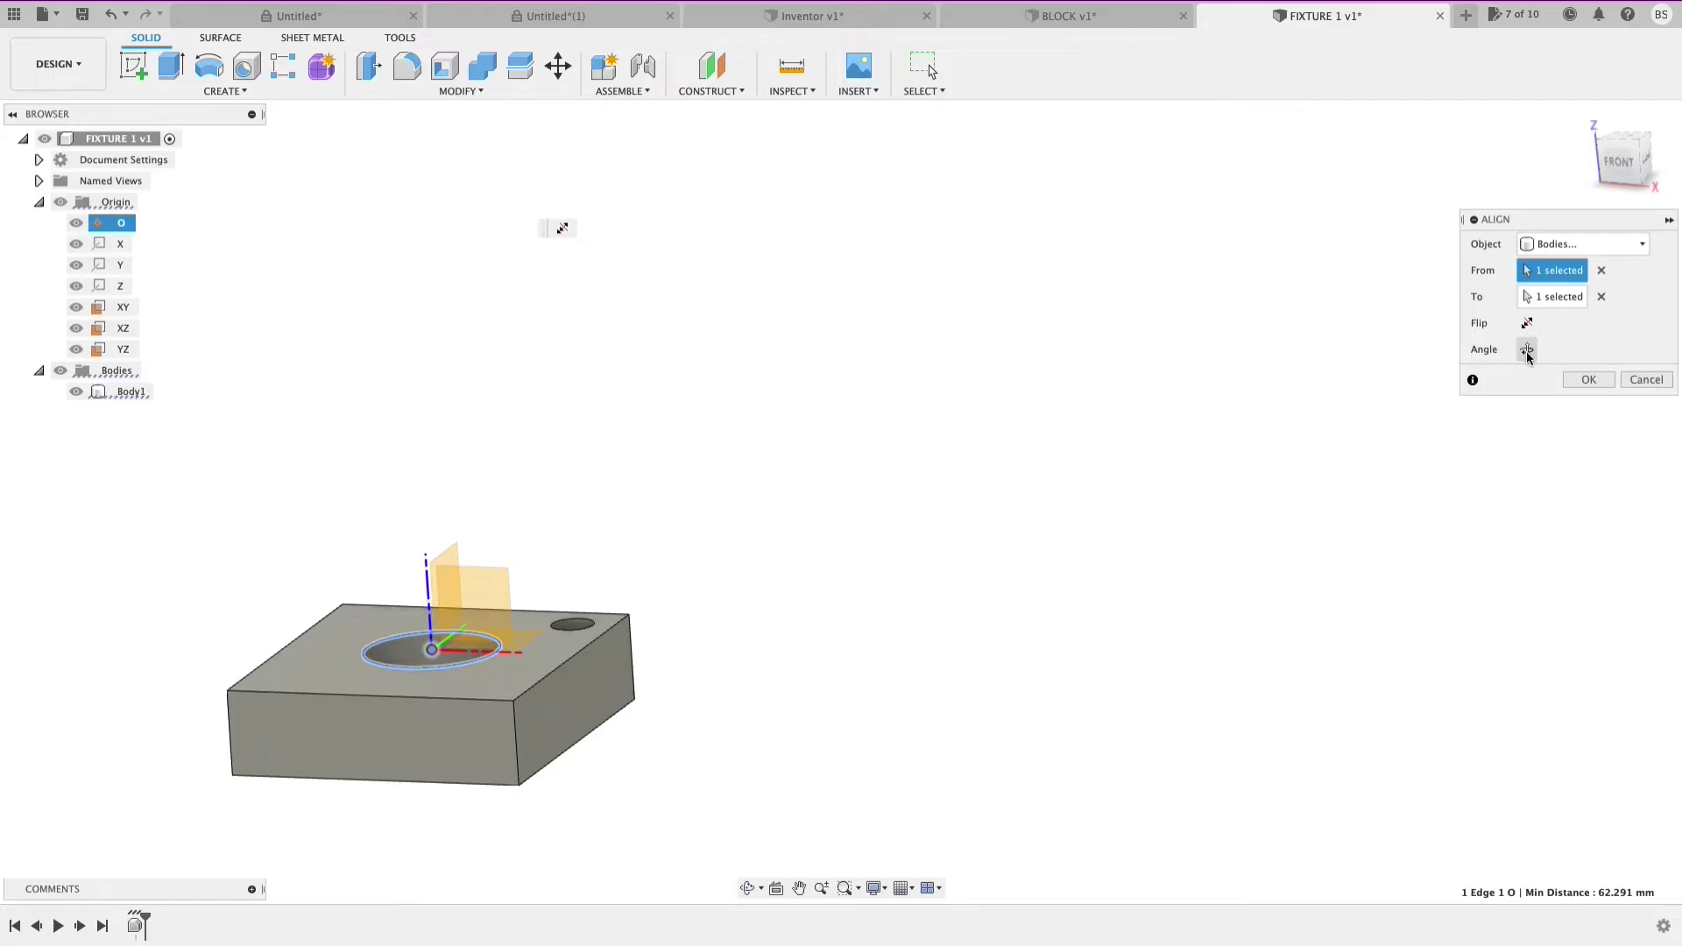
left_click(1526, 350)
left_click(1527, 350)
left_click(1527, 350)
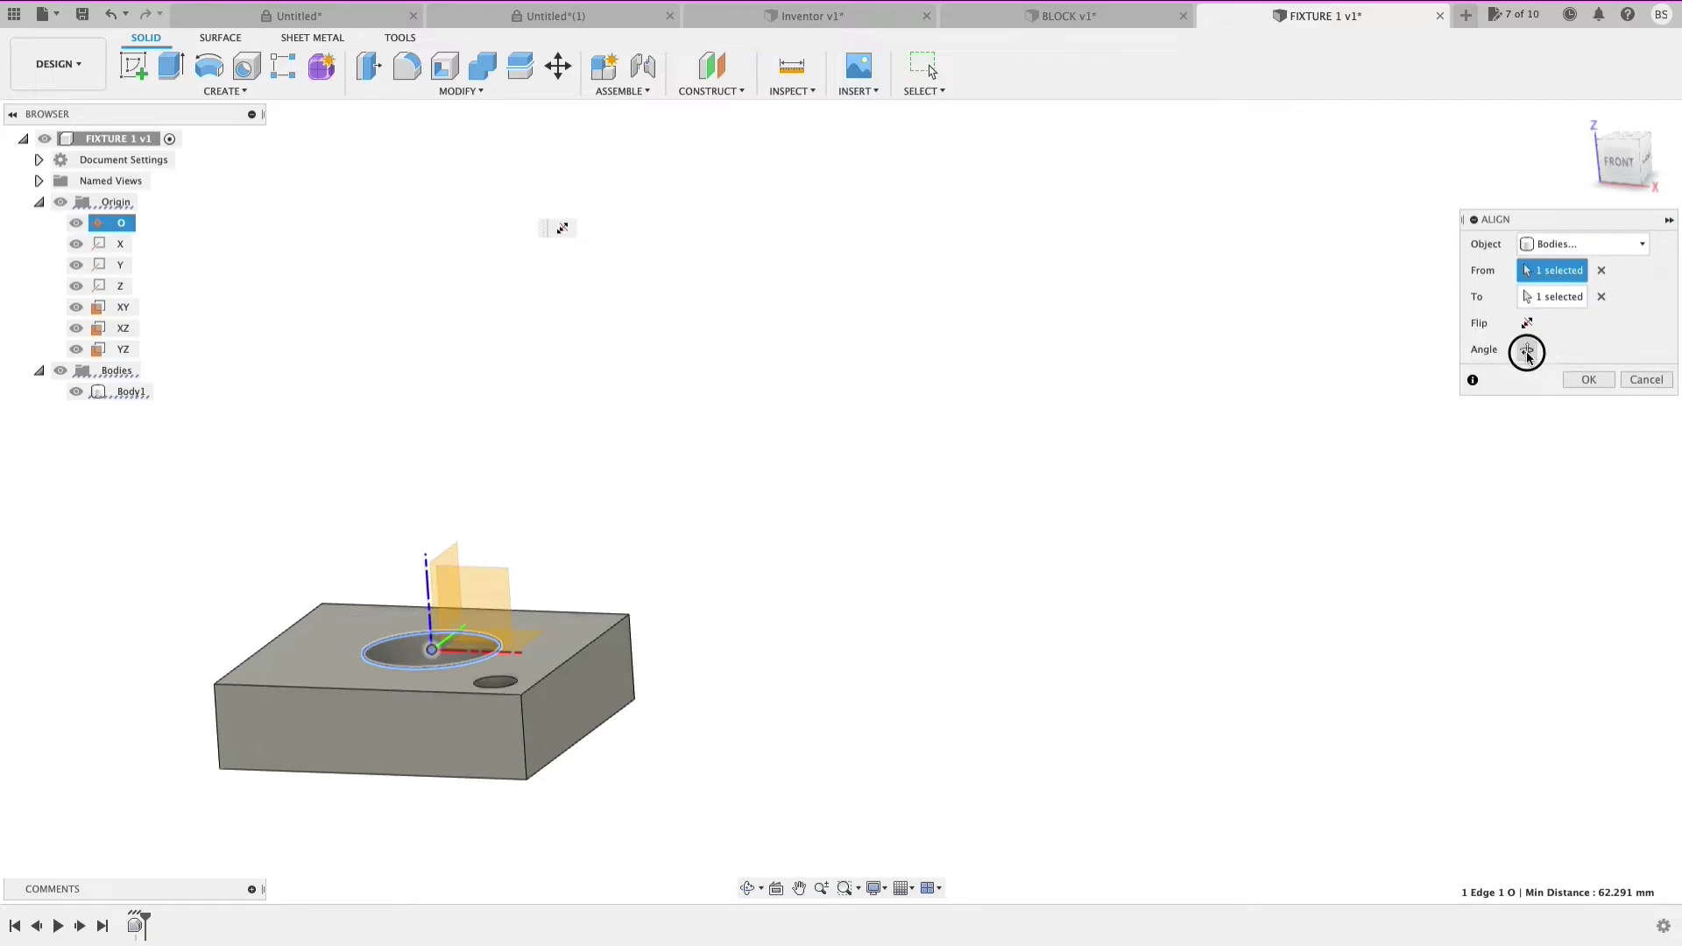
middle_click_drag(437, 557, 570, 622, "shift")
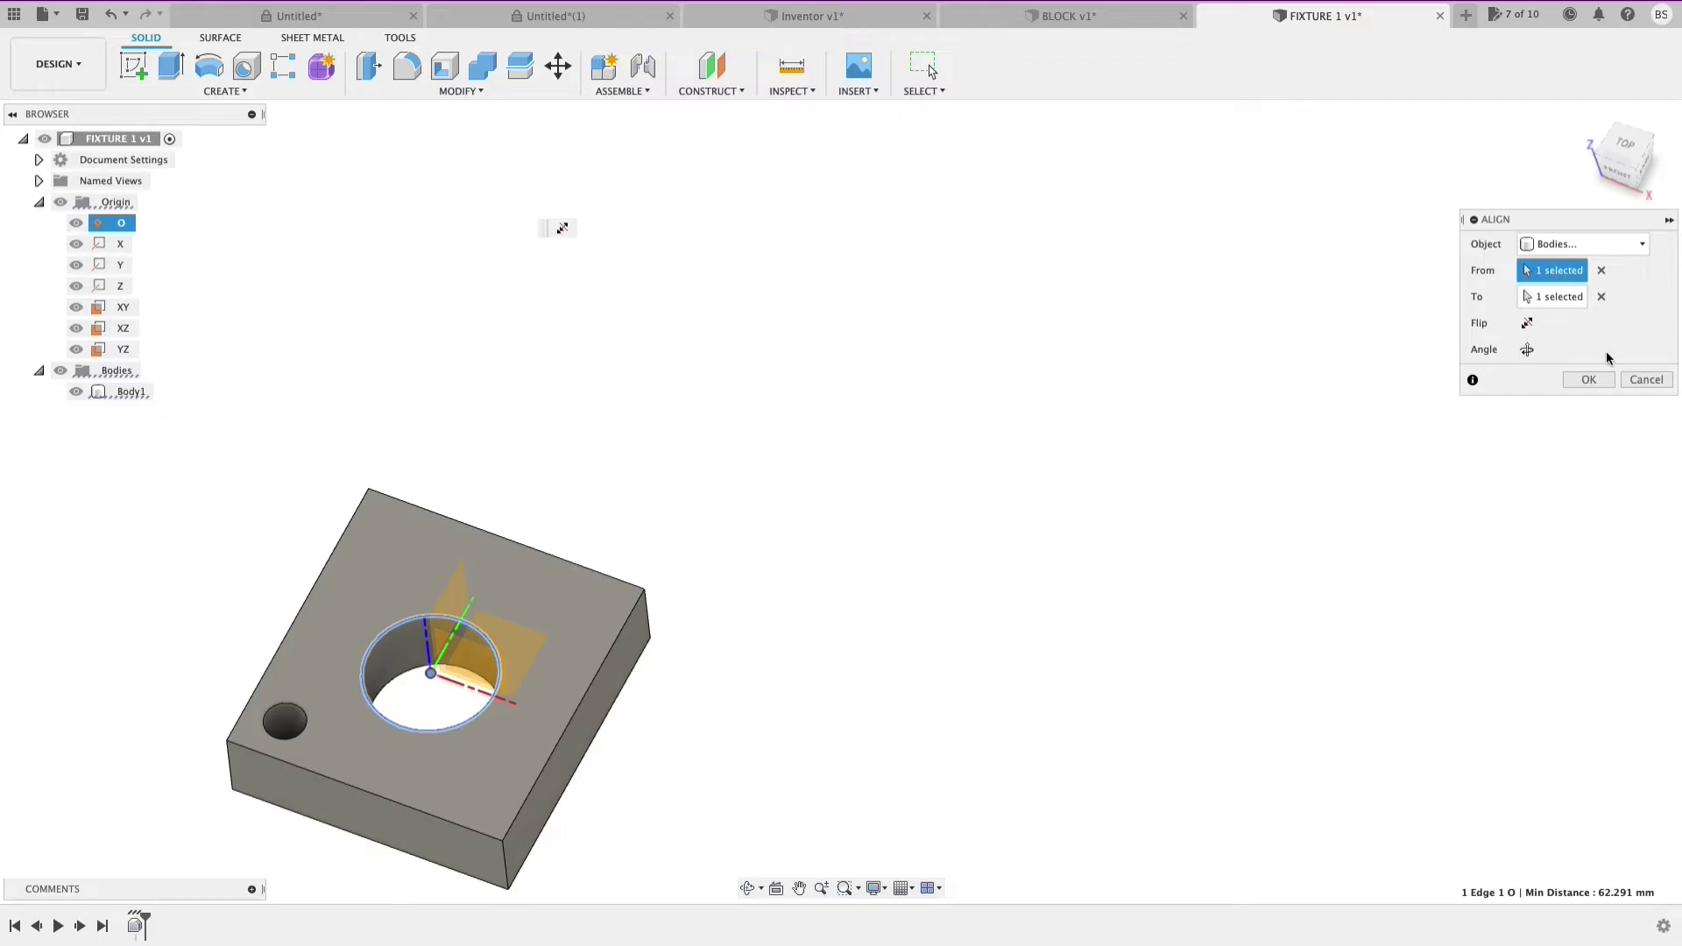
left_click(1646, 380)
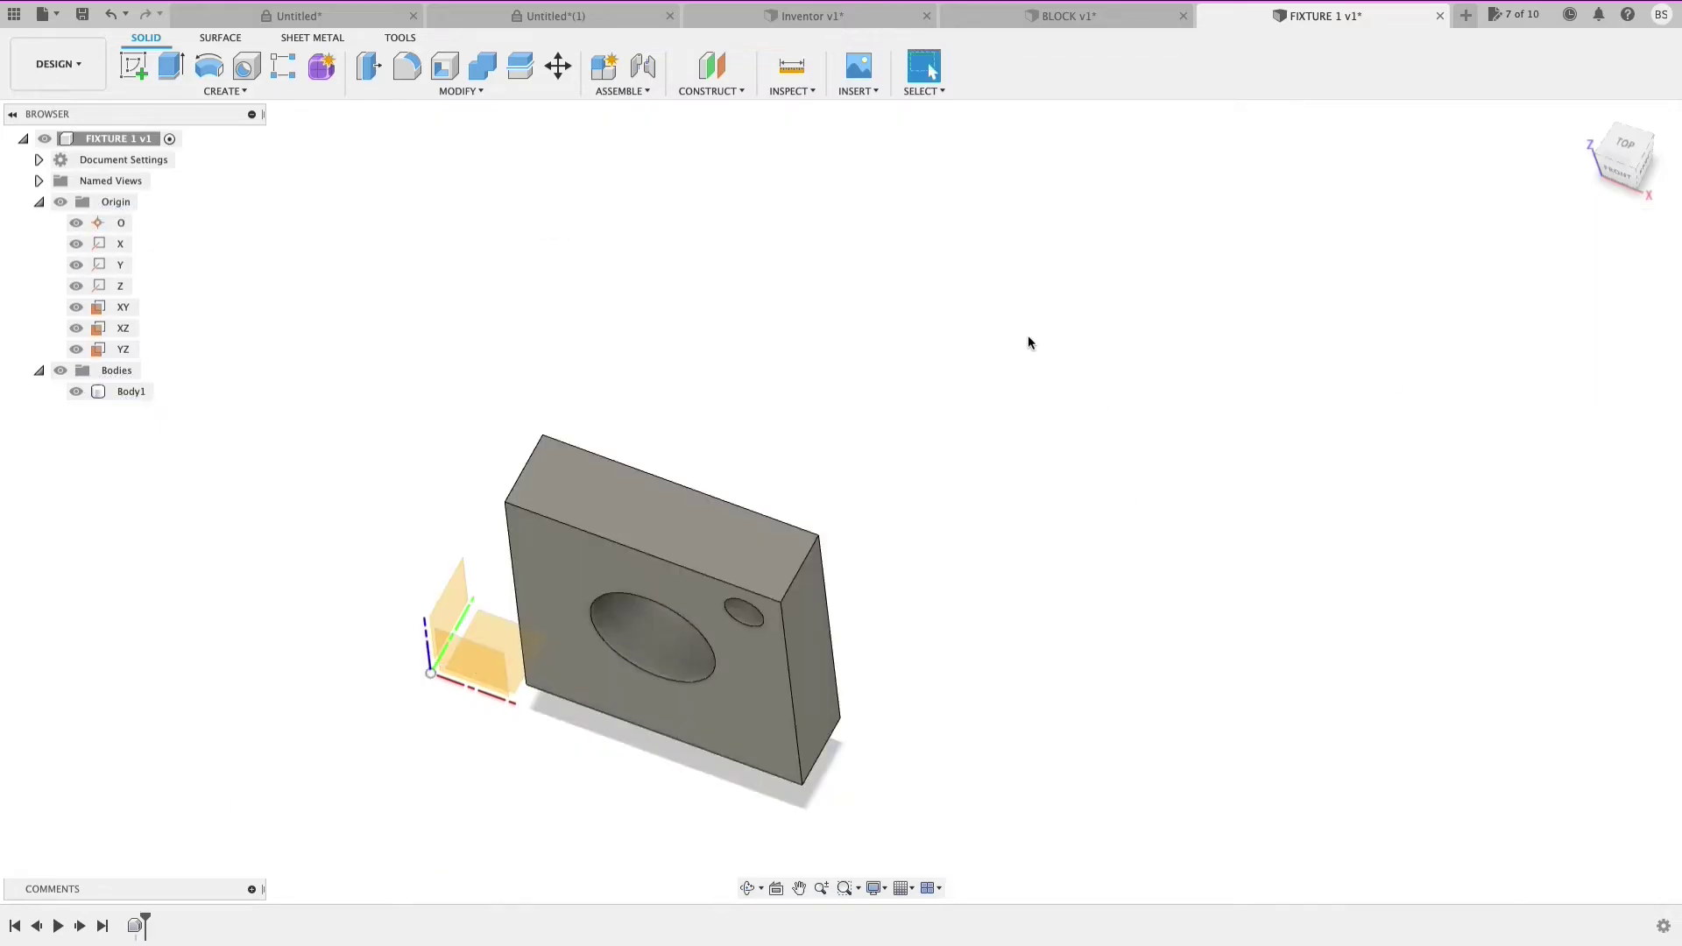
Step: Run Align from the search and move the block's bottom corner onto the origin point
key("s")
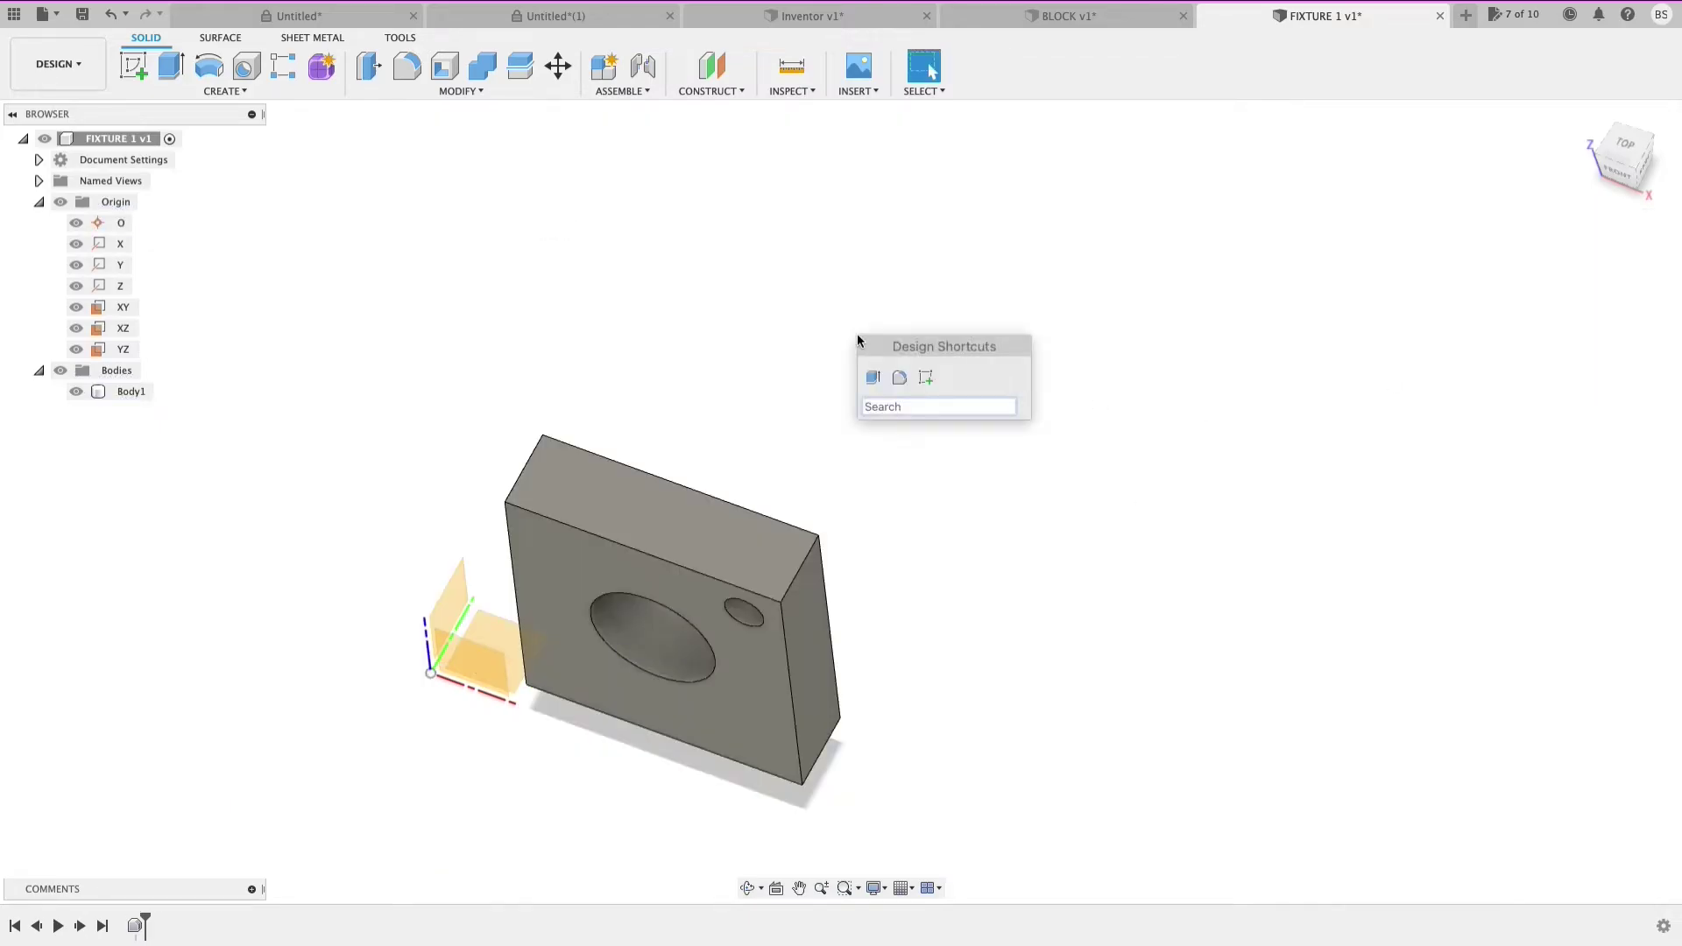
type("align")
key("Return")
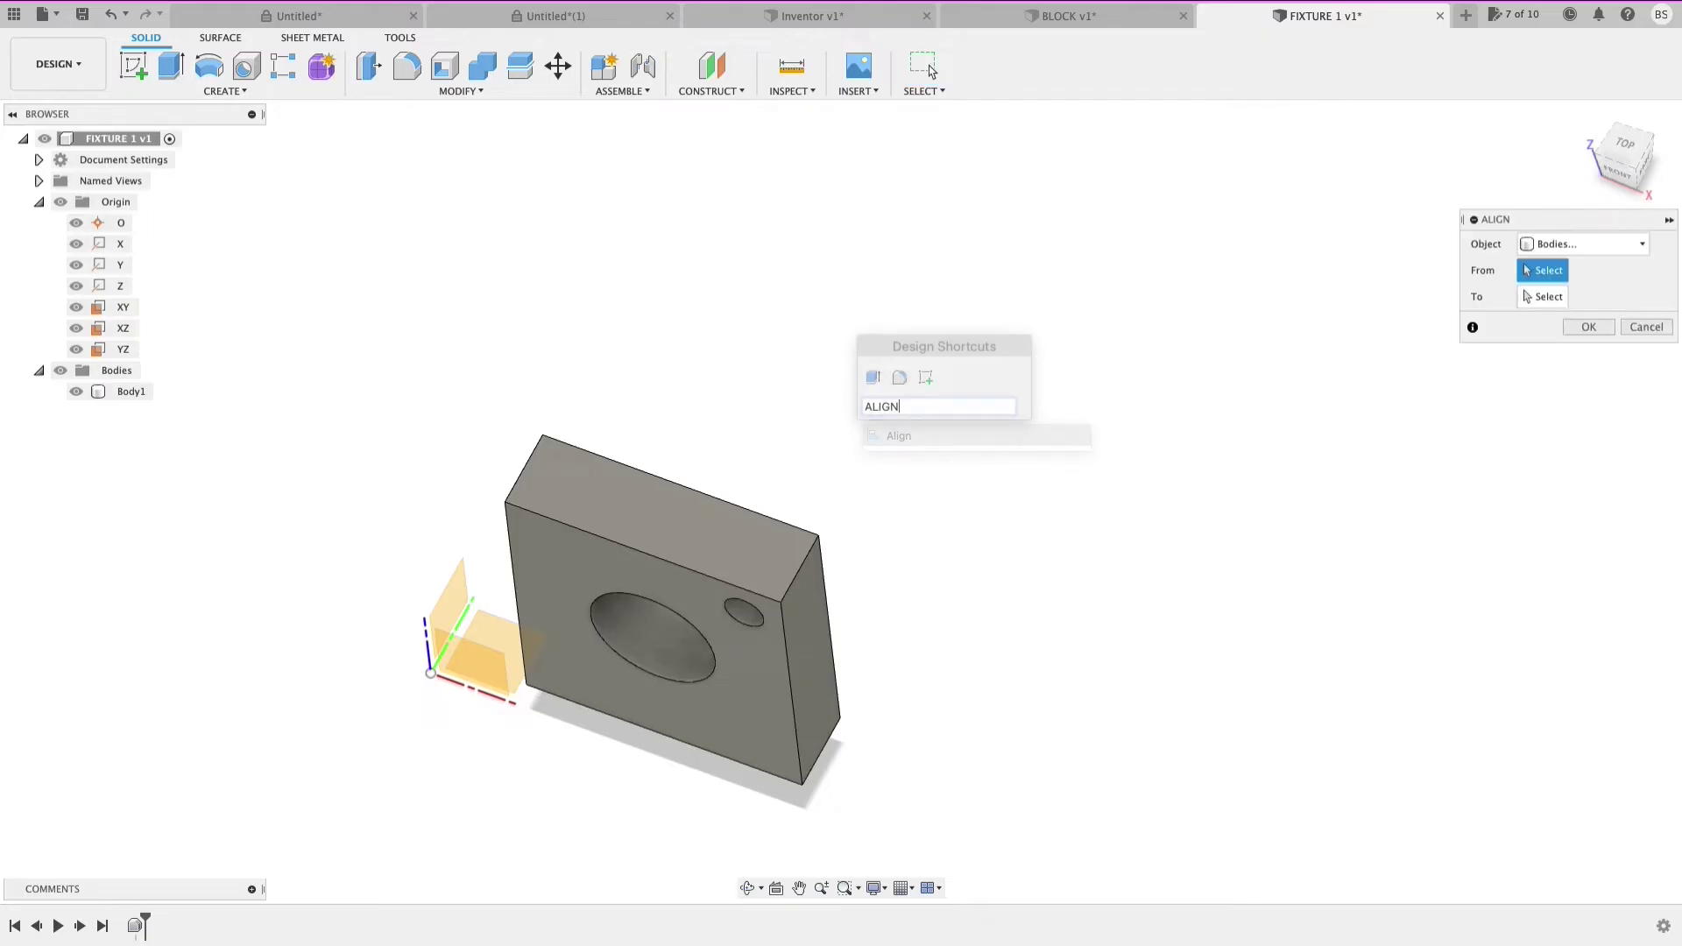
middle_click_drag(793, 515, 782, 436, "shift")
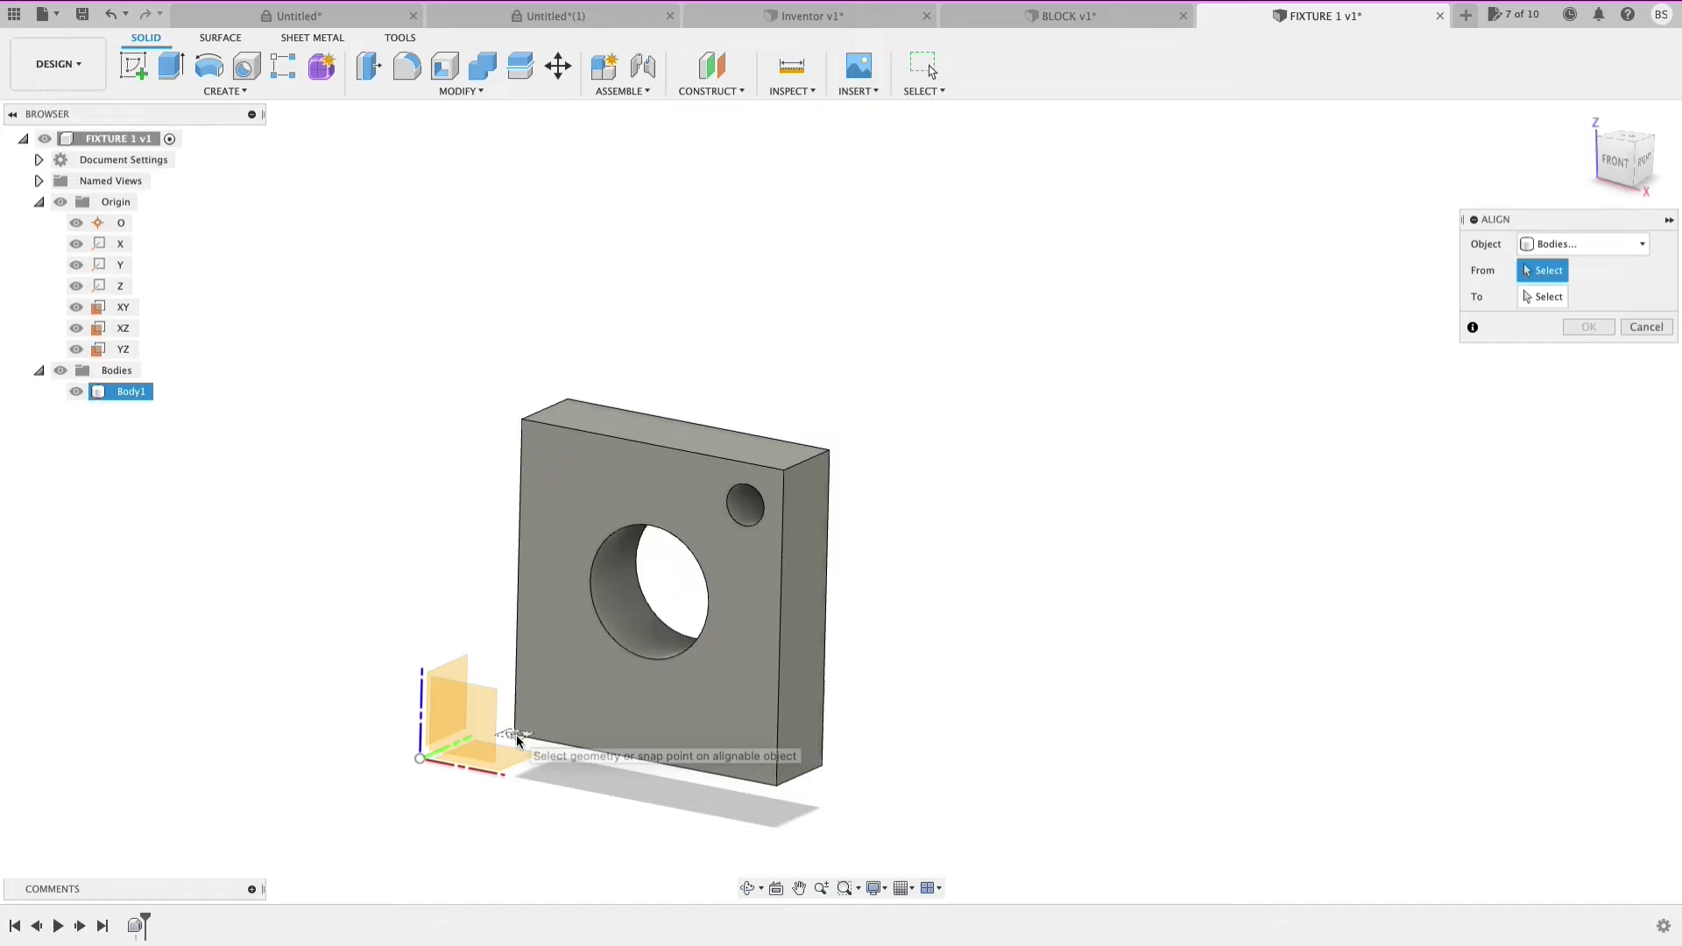
left_click(517, 735)
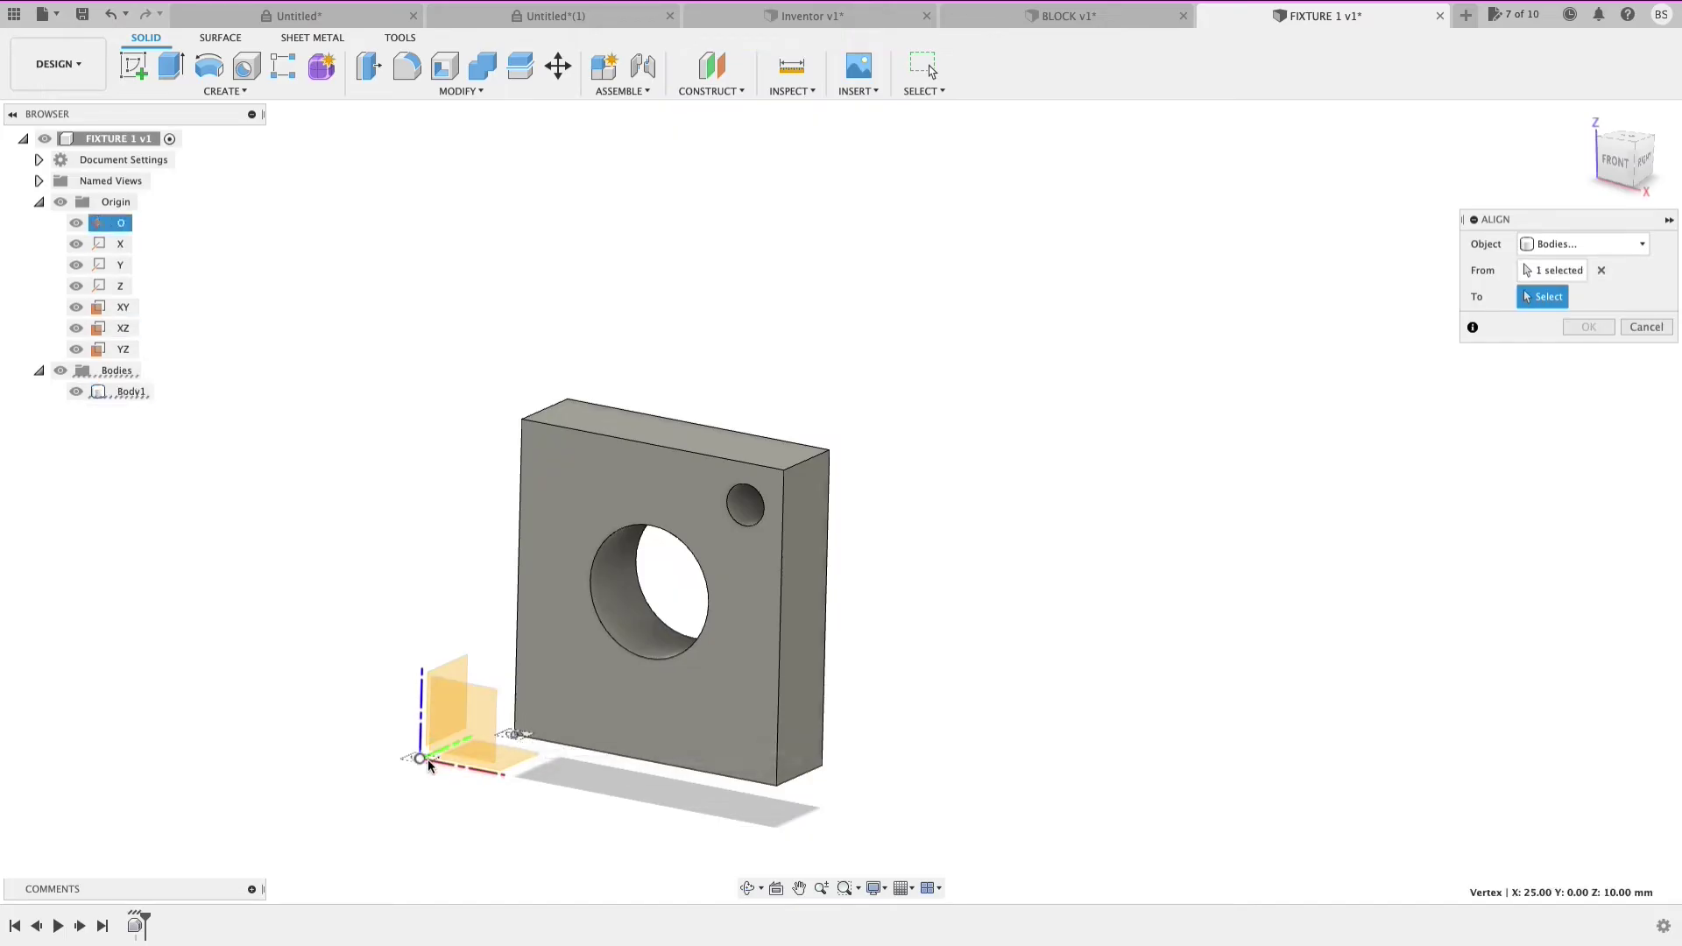
left_click(419, 759)
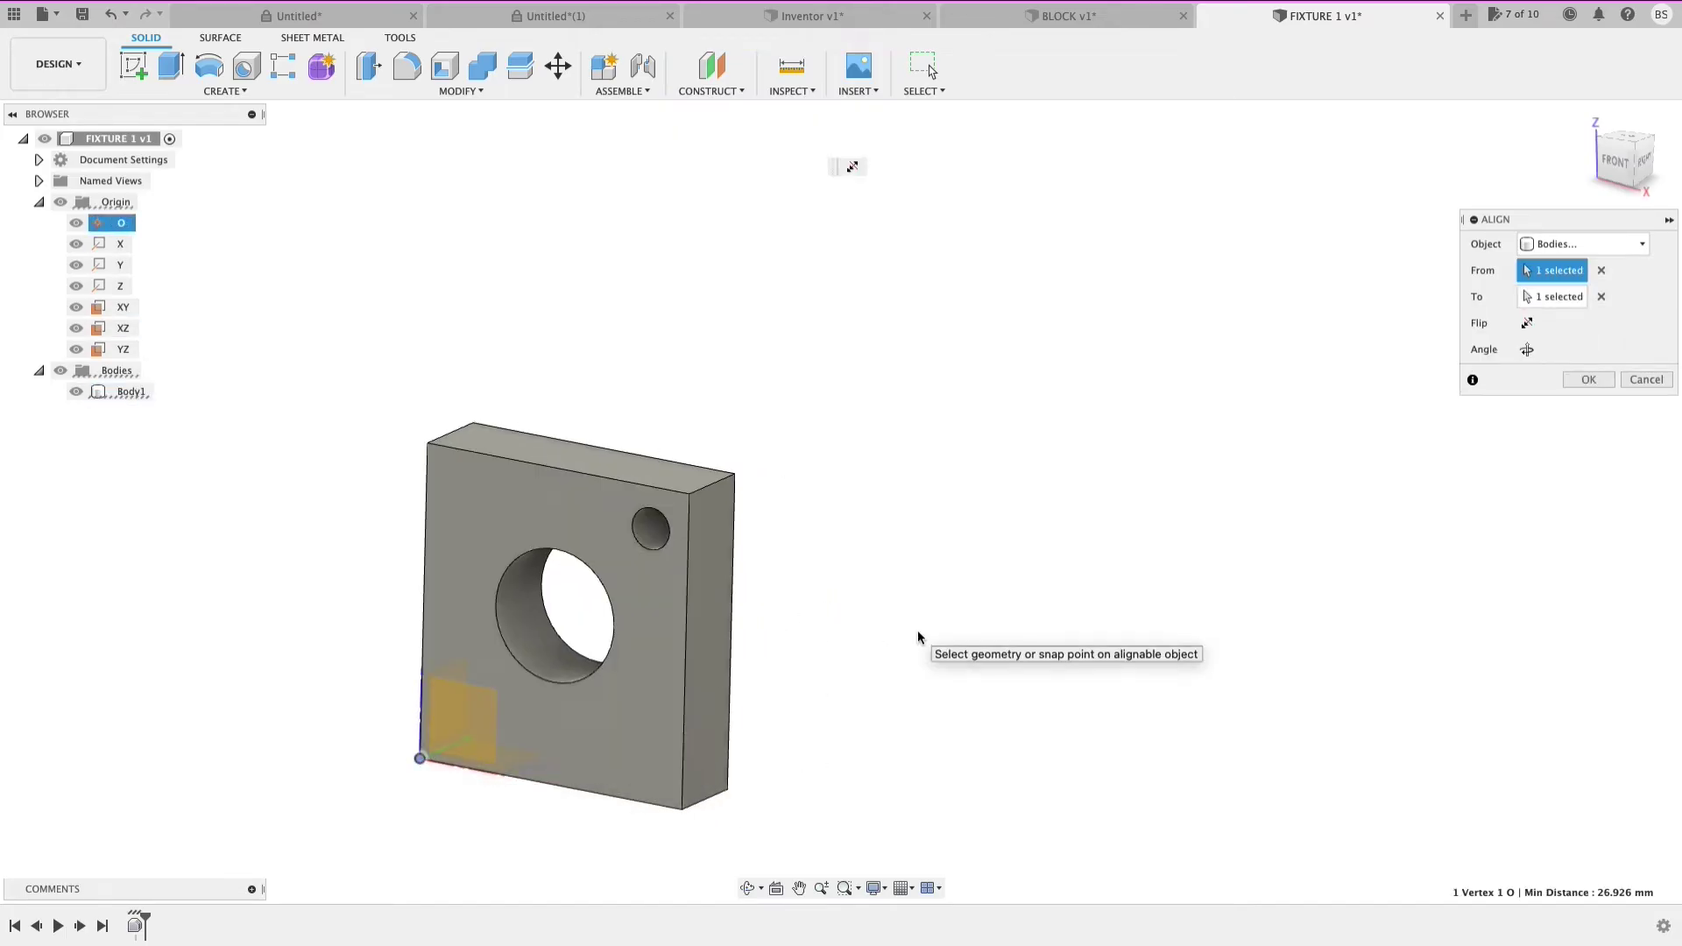
middle_click_drag(614, 613, 568, 615, "shift")
middle_click_drag(912, 666, 856, 695, "shift")
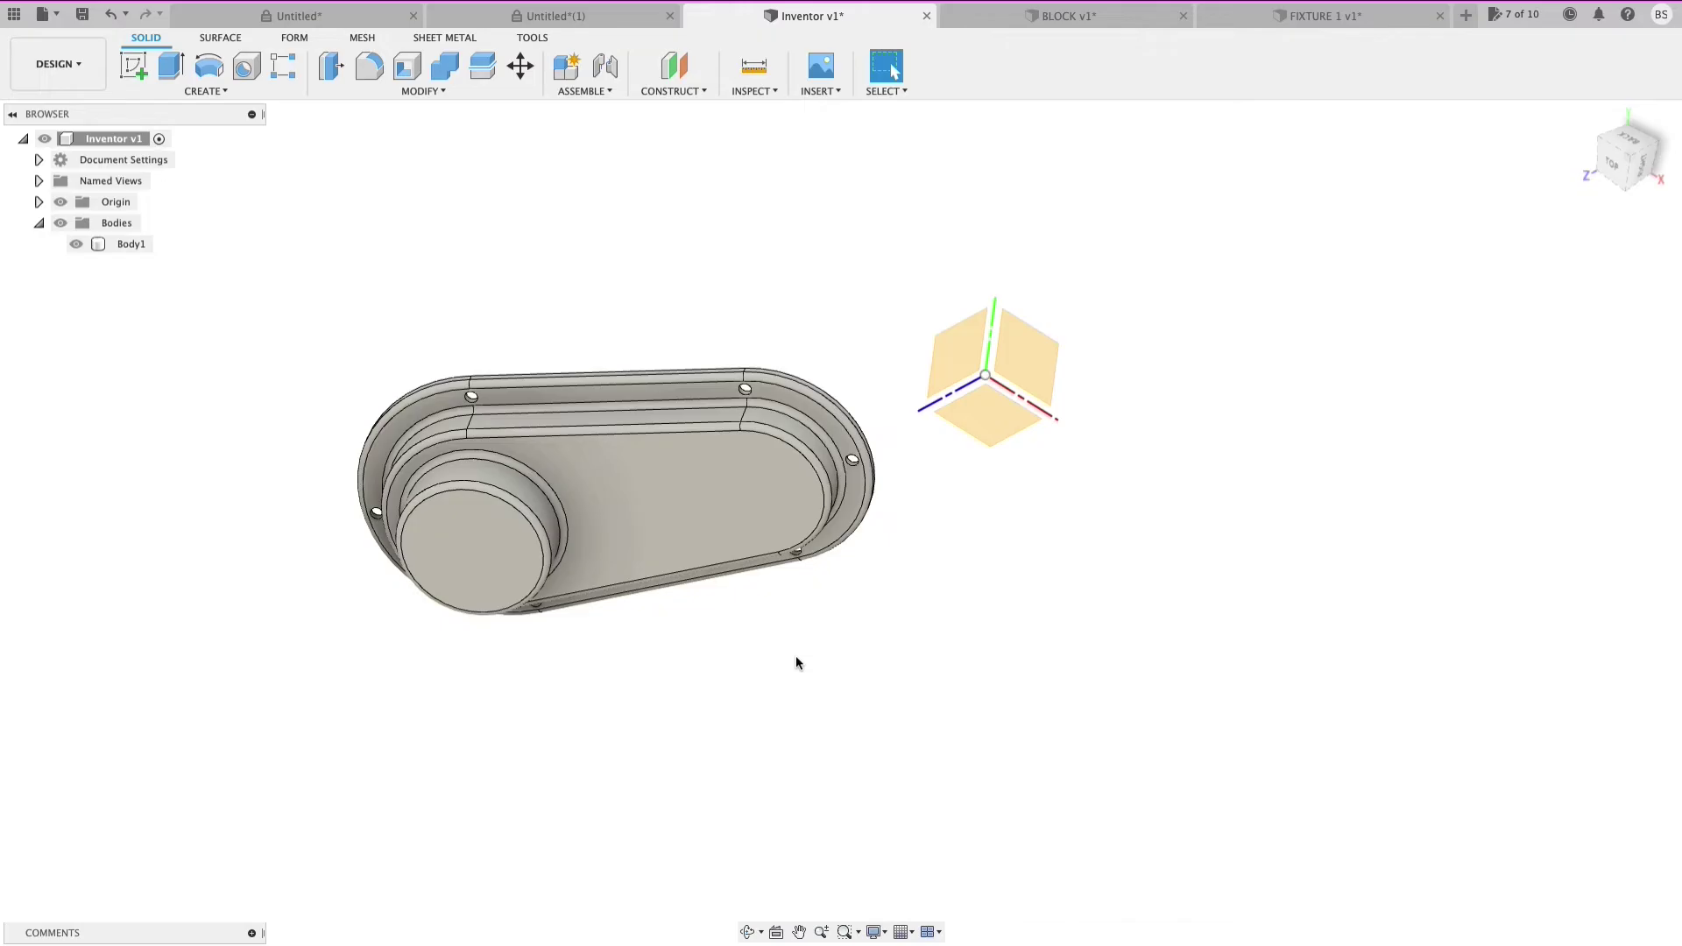
Step: Select the housing, run Align via search, and snap its large flat face onto the XY plane
left_click(533, 404)
middle_click_drag(876, 657, 571, 711, "shift")
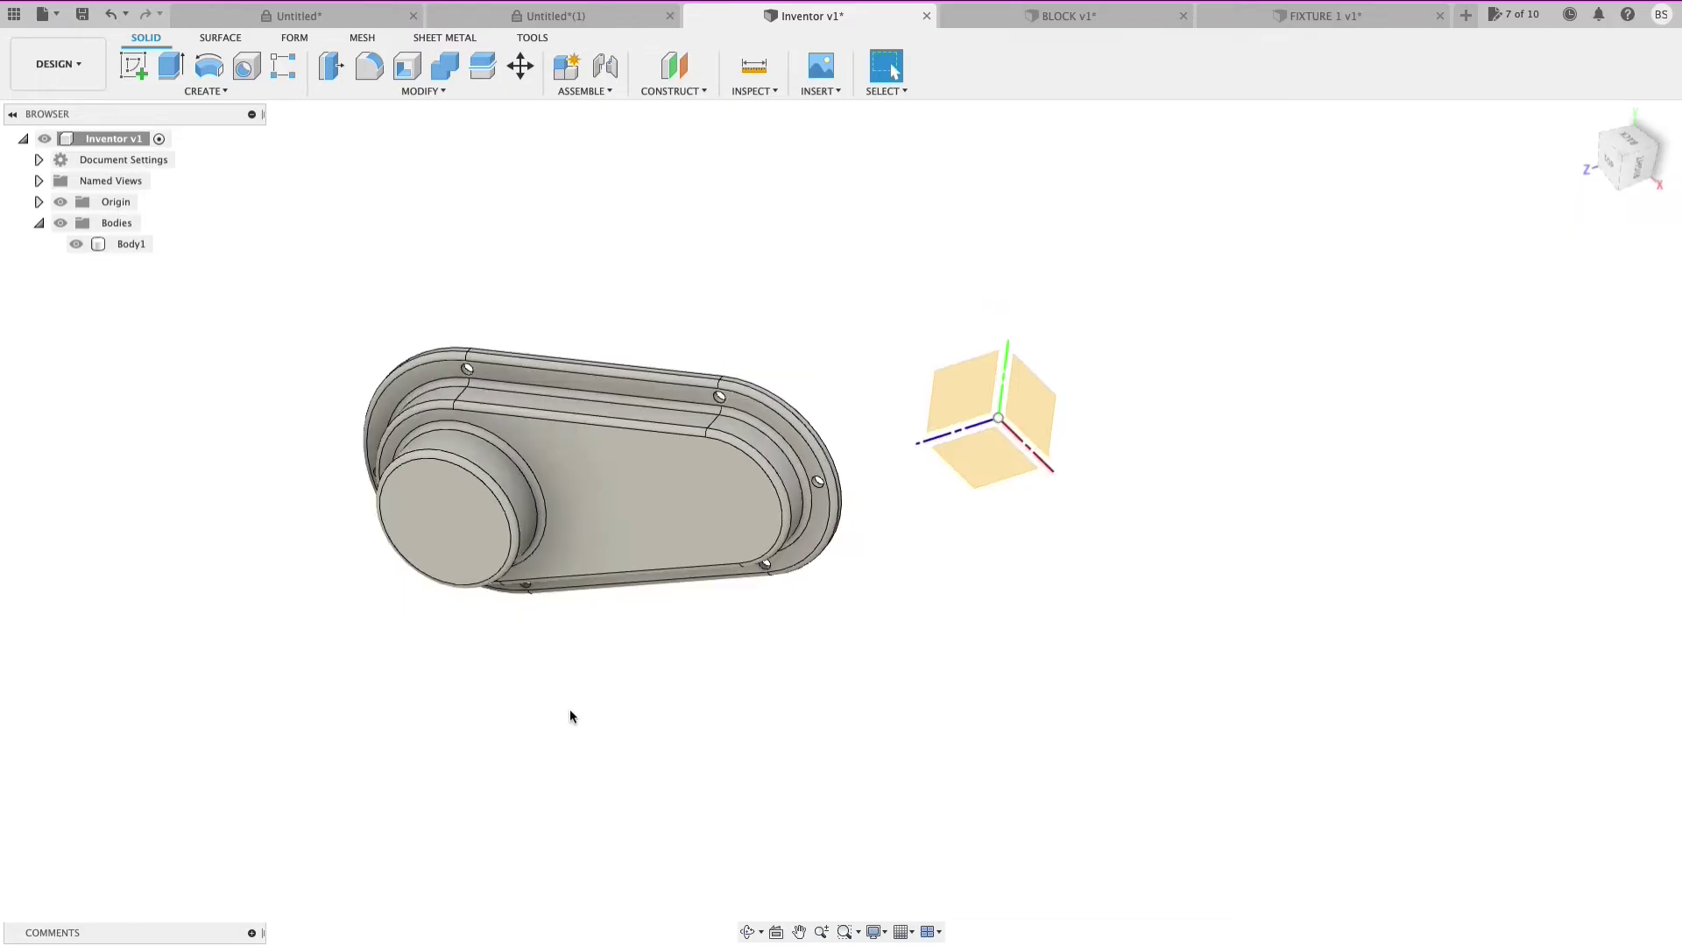
type("sALIGN")
key("Return")
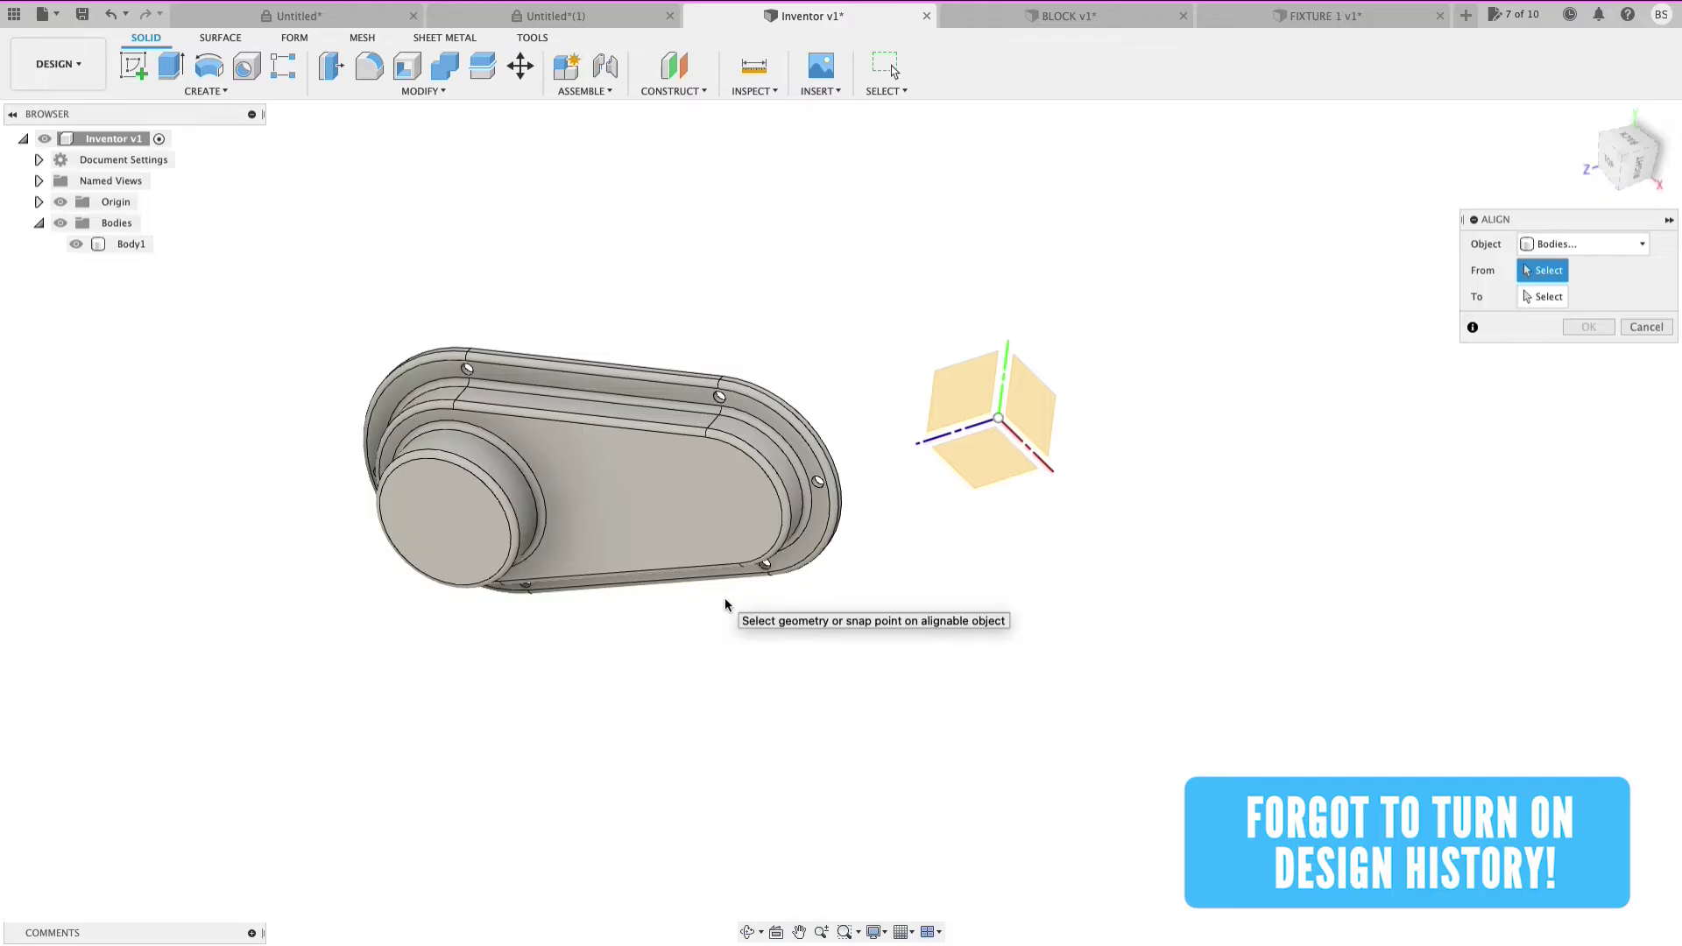
middle_click_drag(754, 581, 803, 570, "shift")
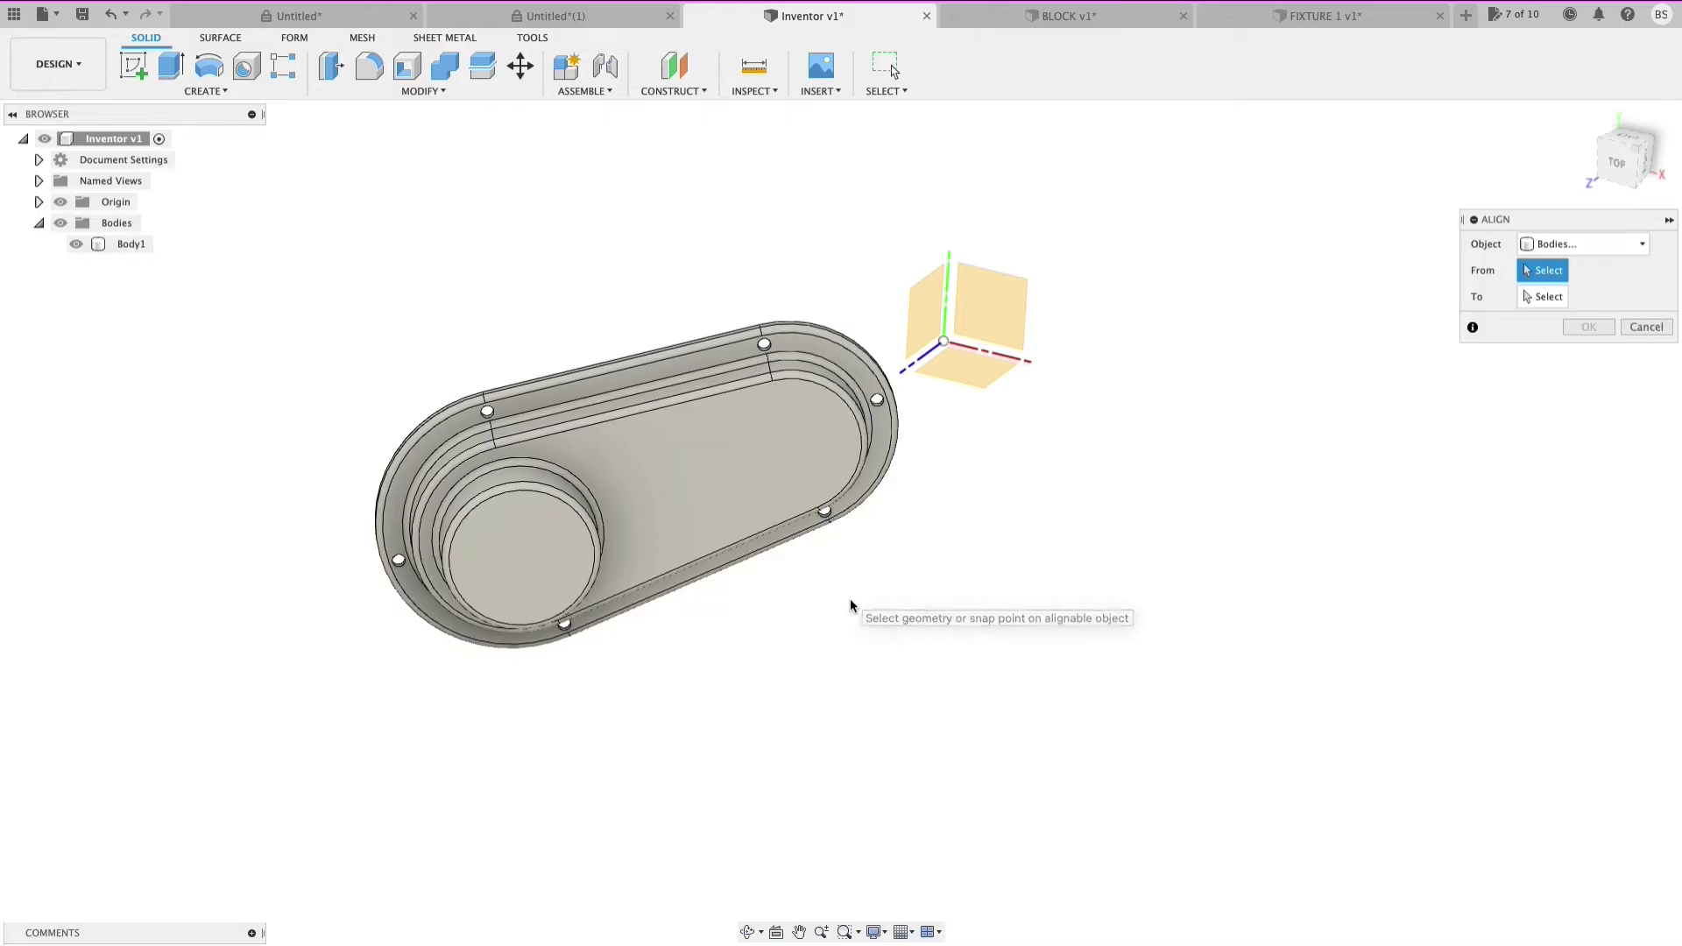
middle_click_drag(710, 466, 910, 483, "shift")
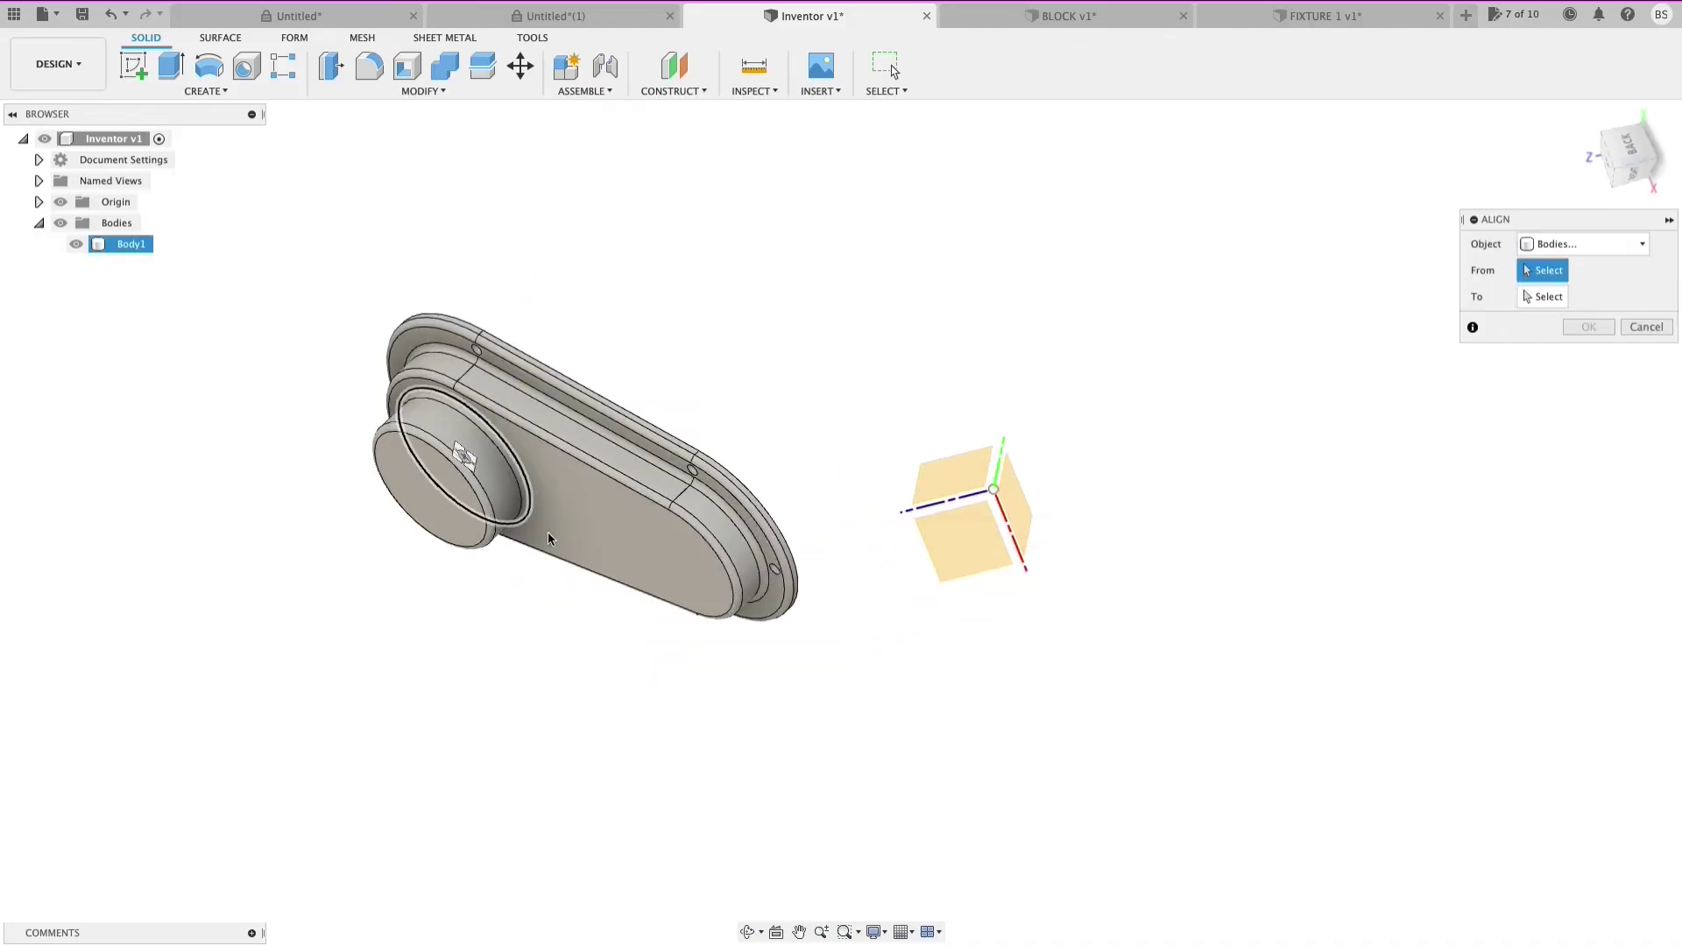
left_click(606, 543)
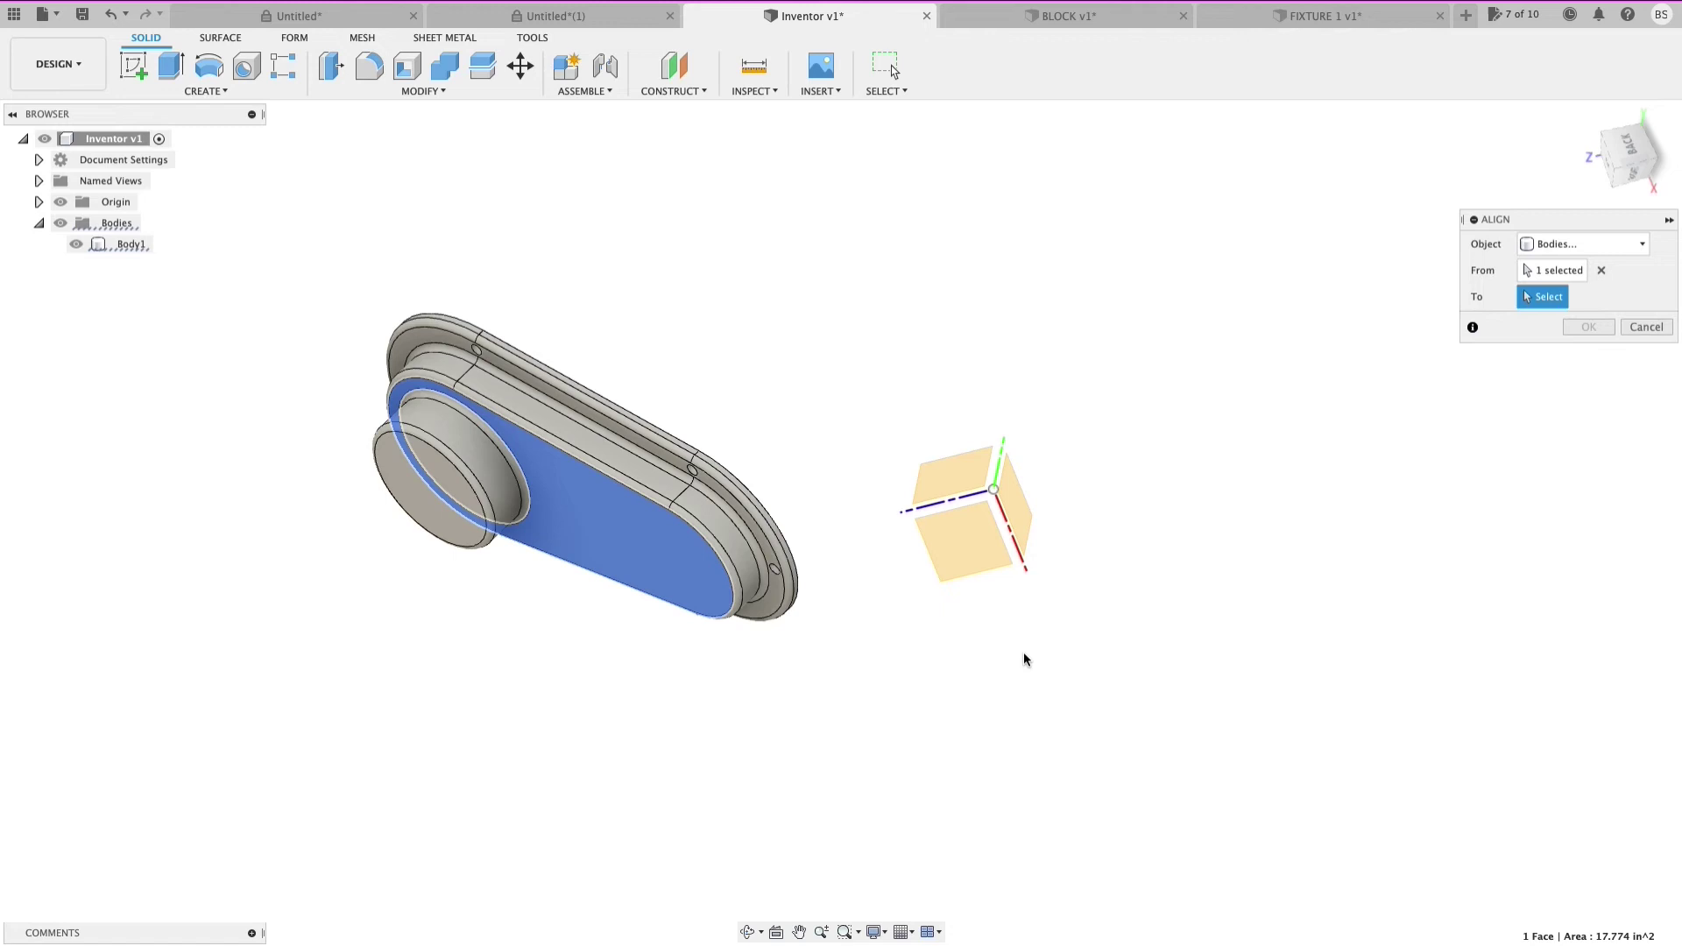
middle_click_drag(1021, 657, 1063, 571, "shift")
left_click(1049, 460)
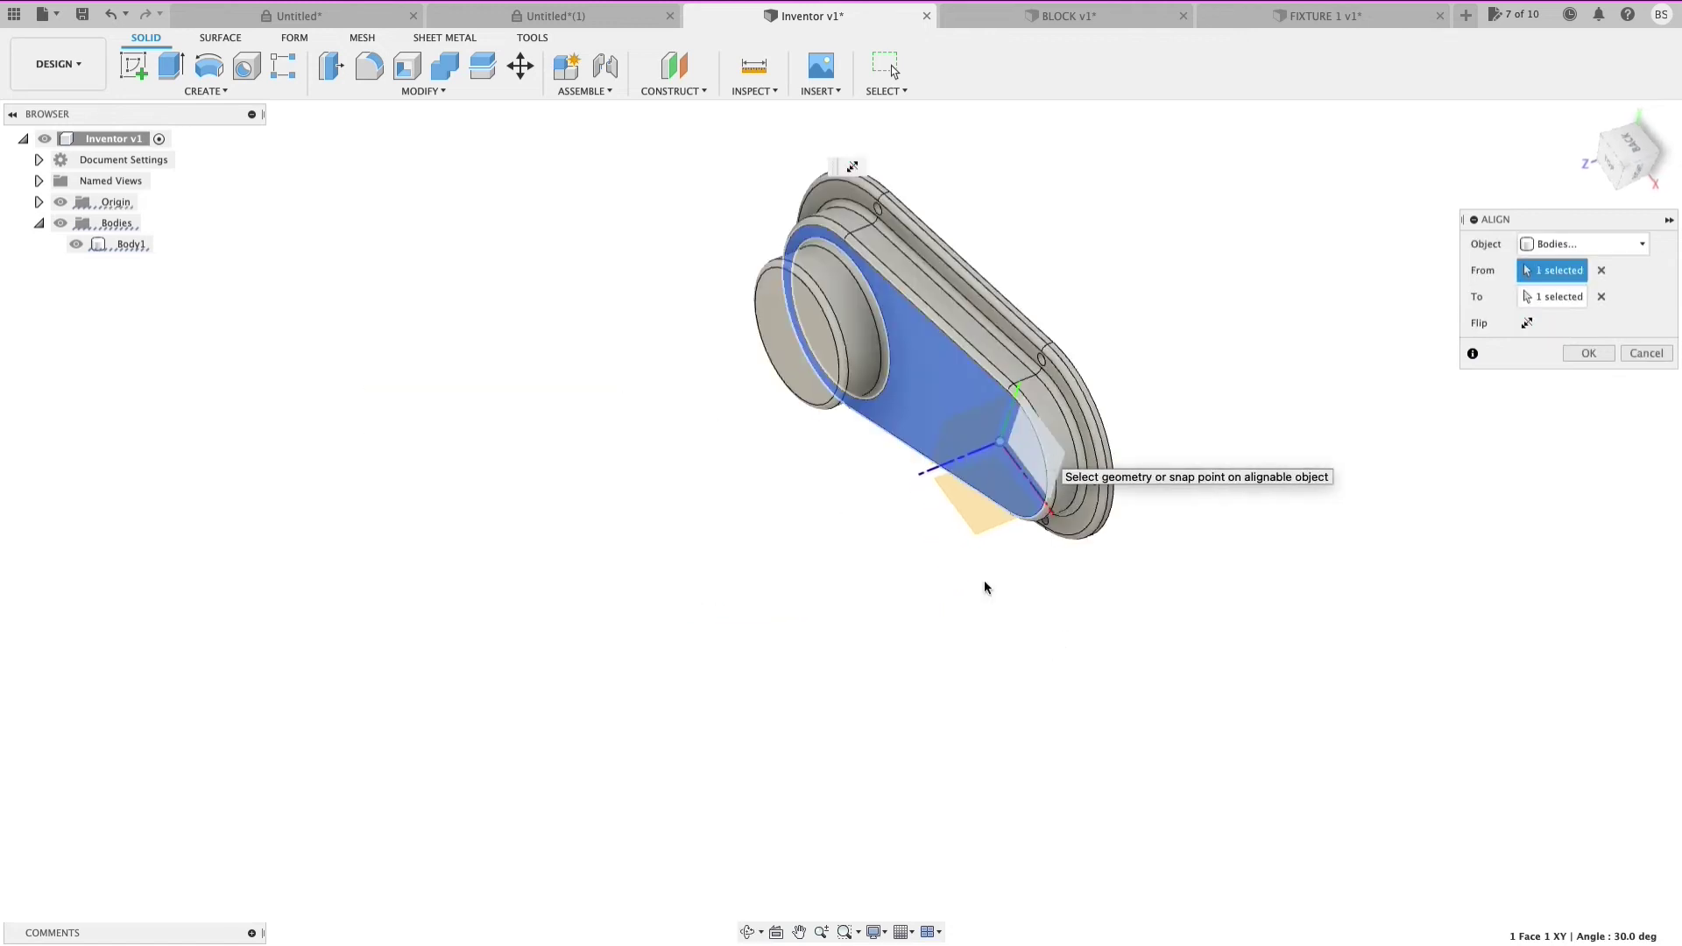
middle_click_drag(917, 650, 974, 629, "shift")
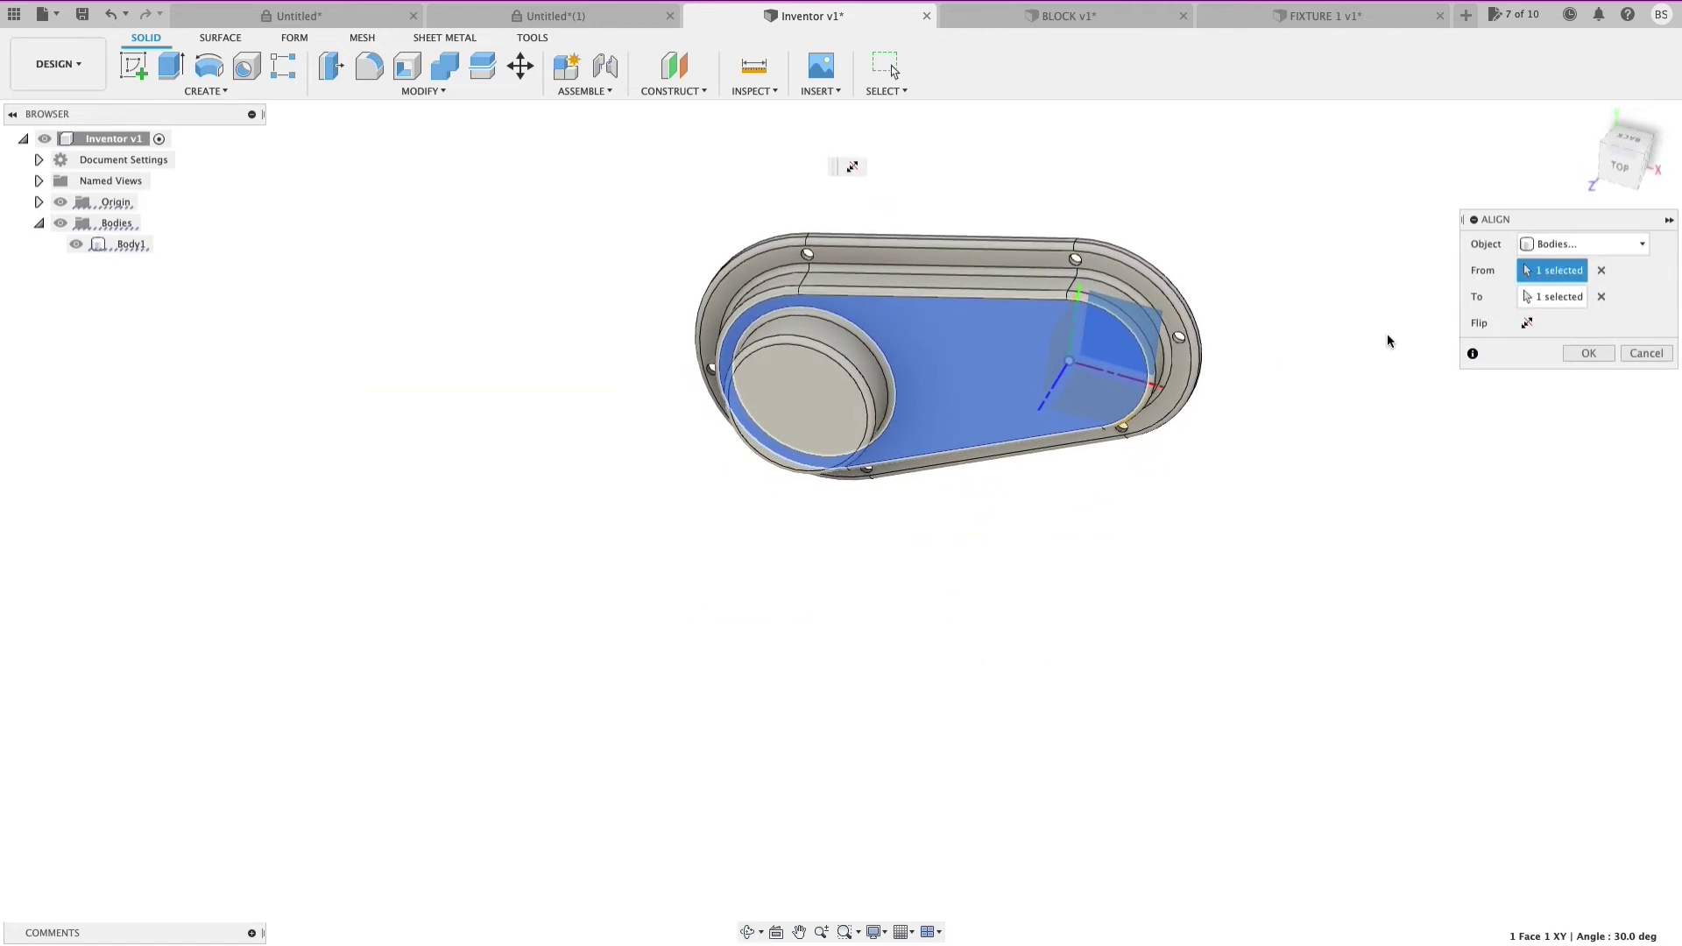
left_click(1586, 354)
right_click(1237, 267)
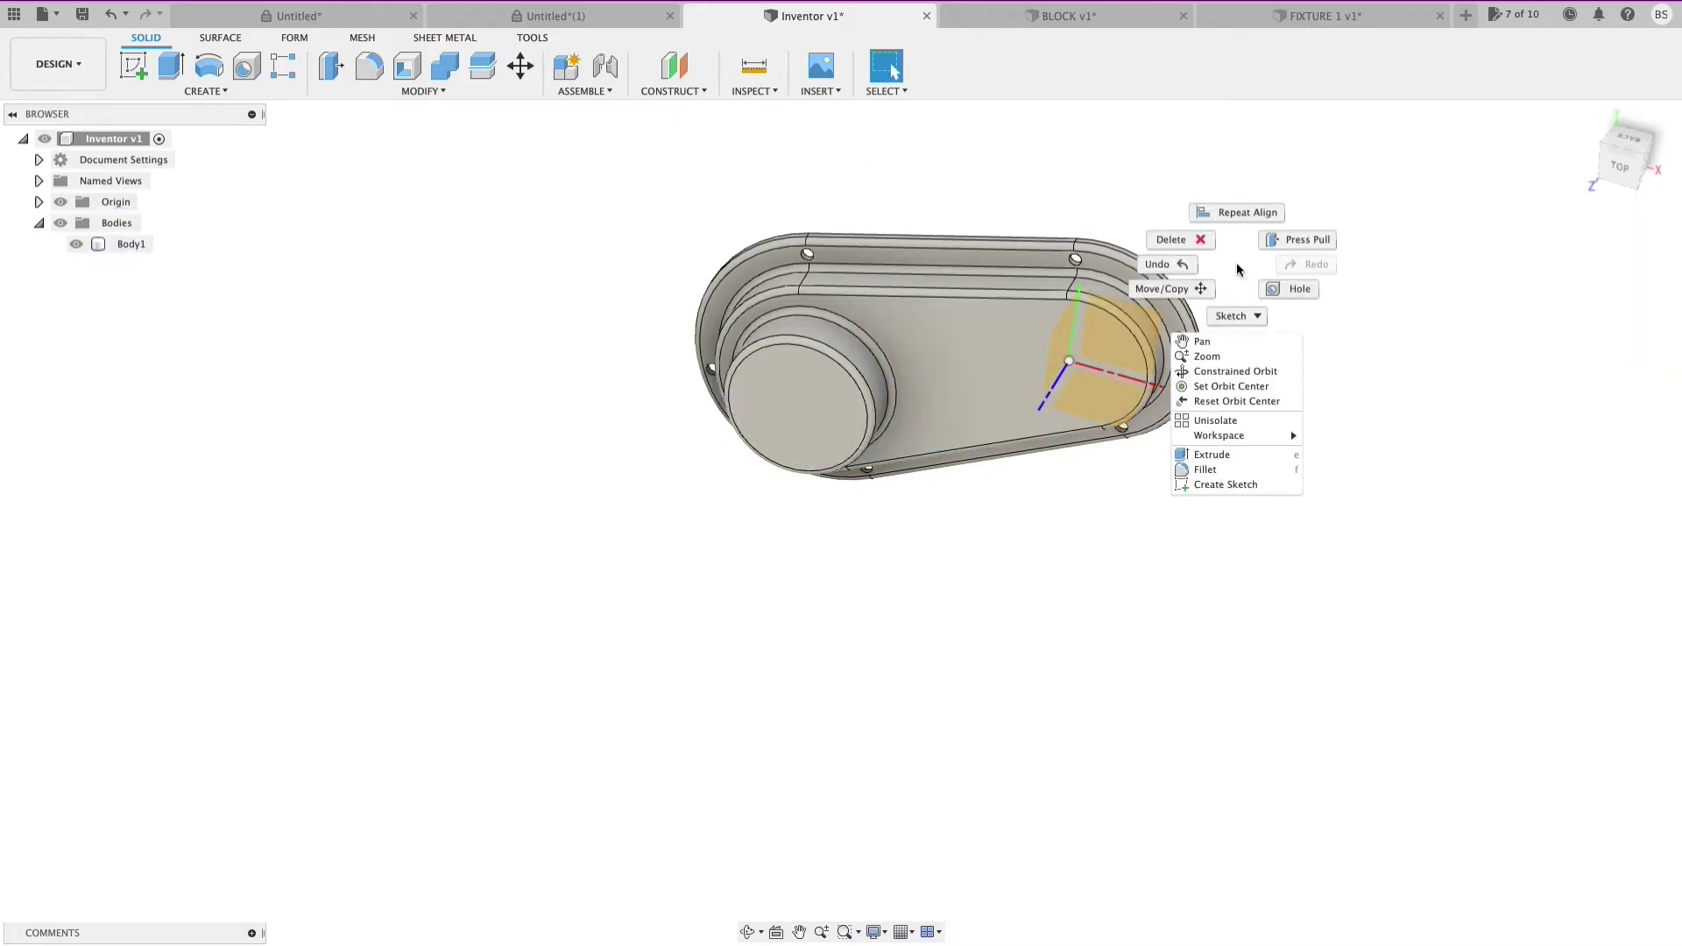
Step: Repeat Align to put the pulley's circular end face on the Z axis and confirm
left_click(1235, 214)
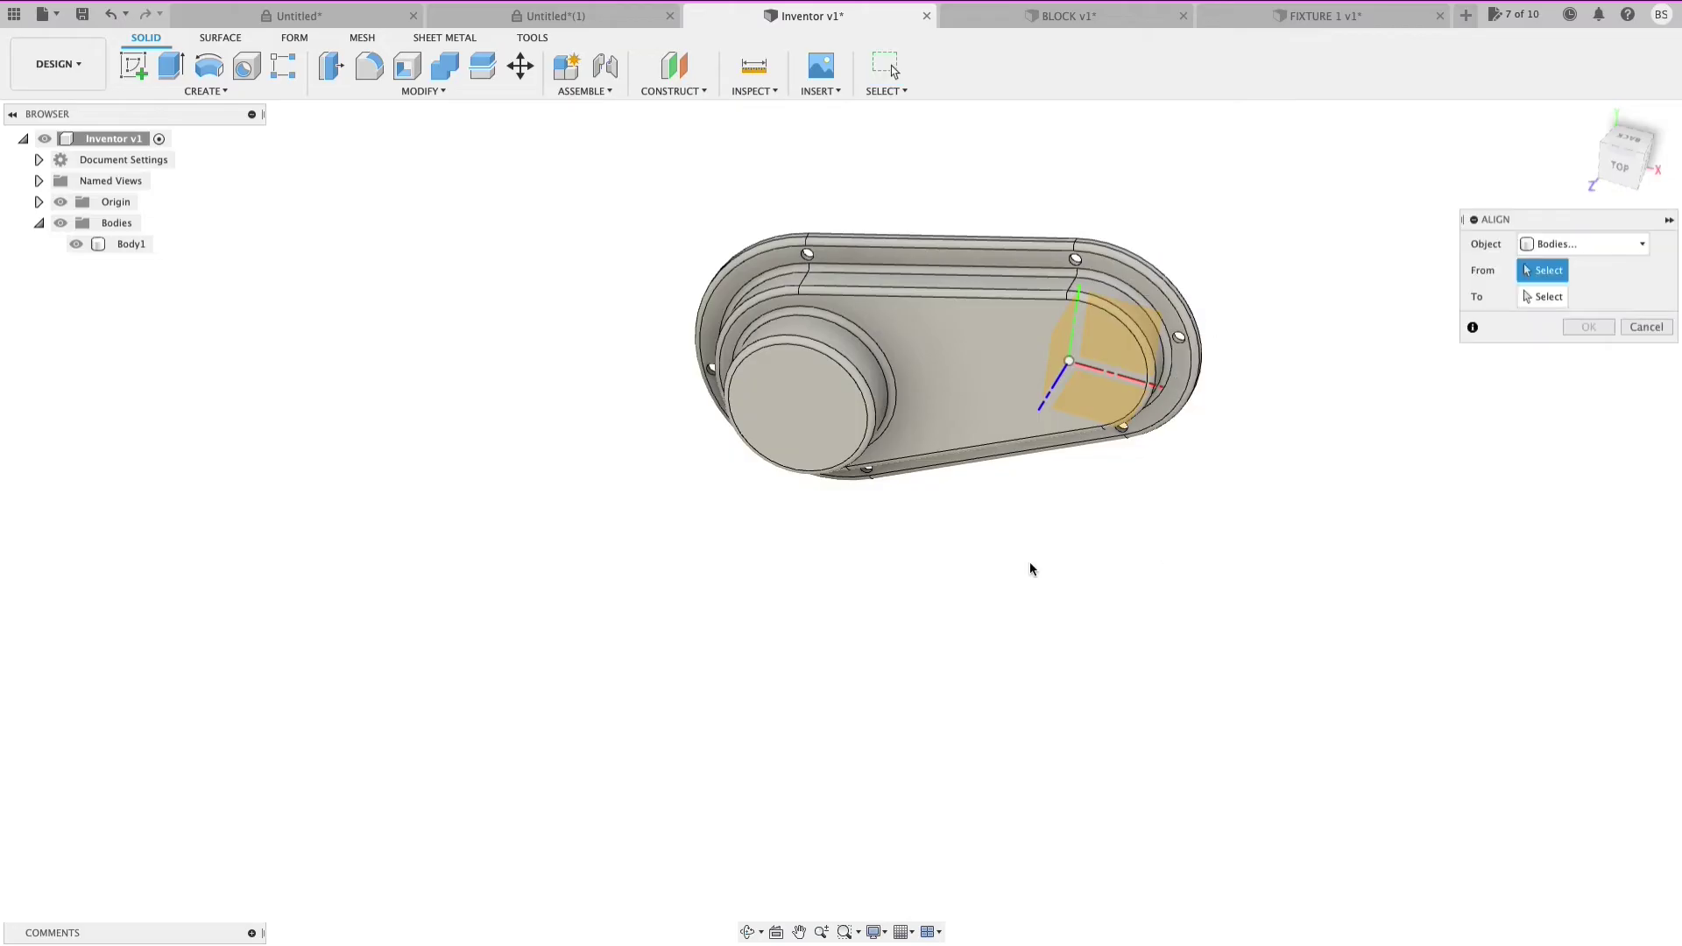
left_click(799, 407)
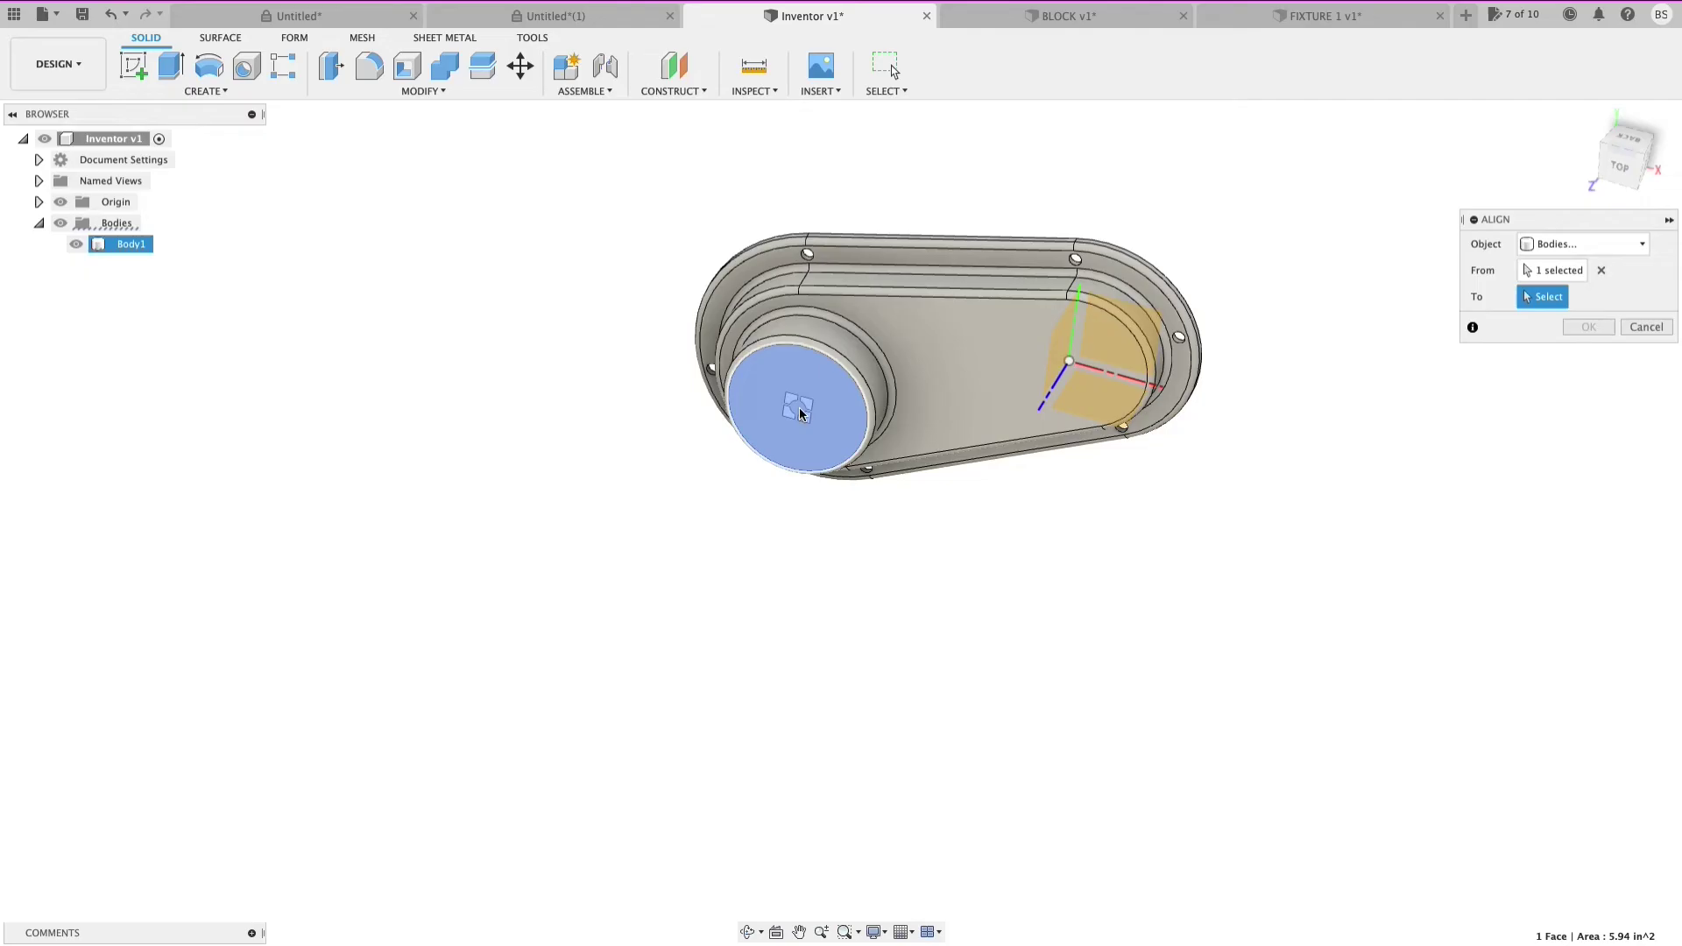
middle_click_drag(936, 550, 1003, 552, "shift")
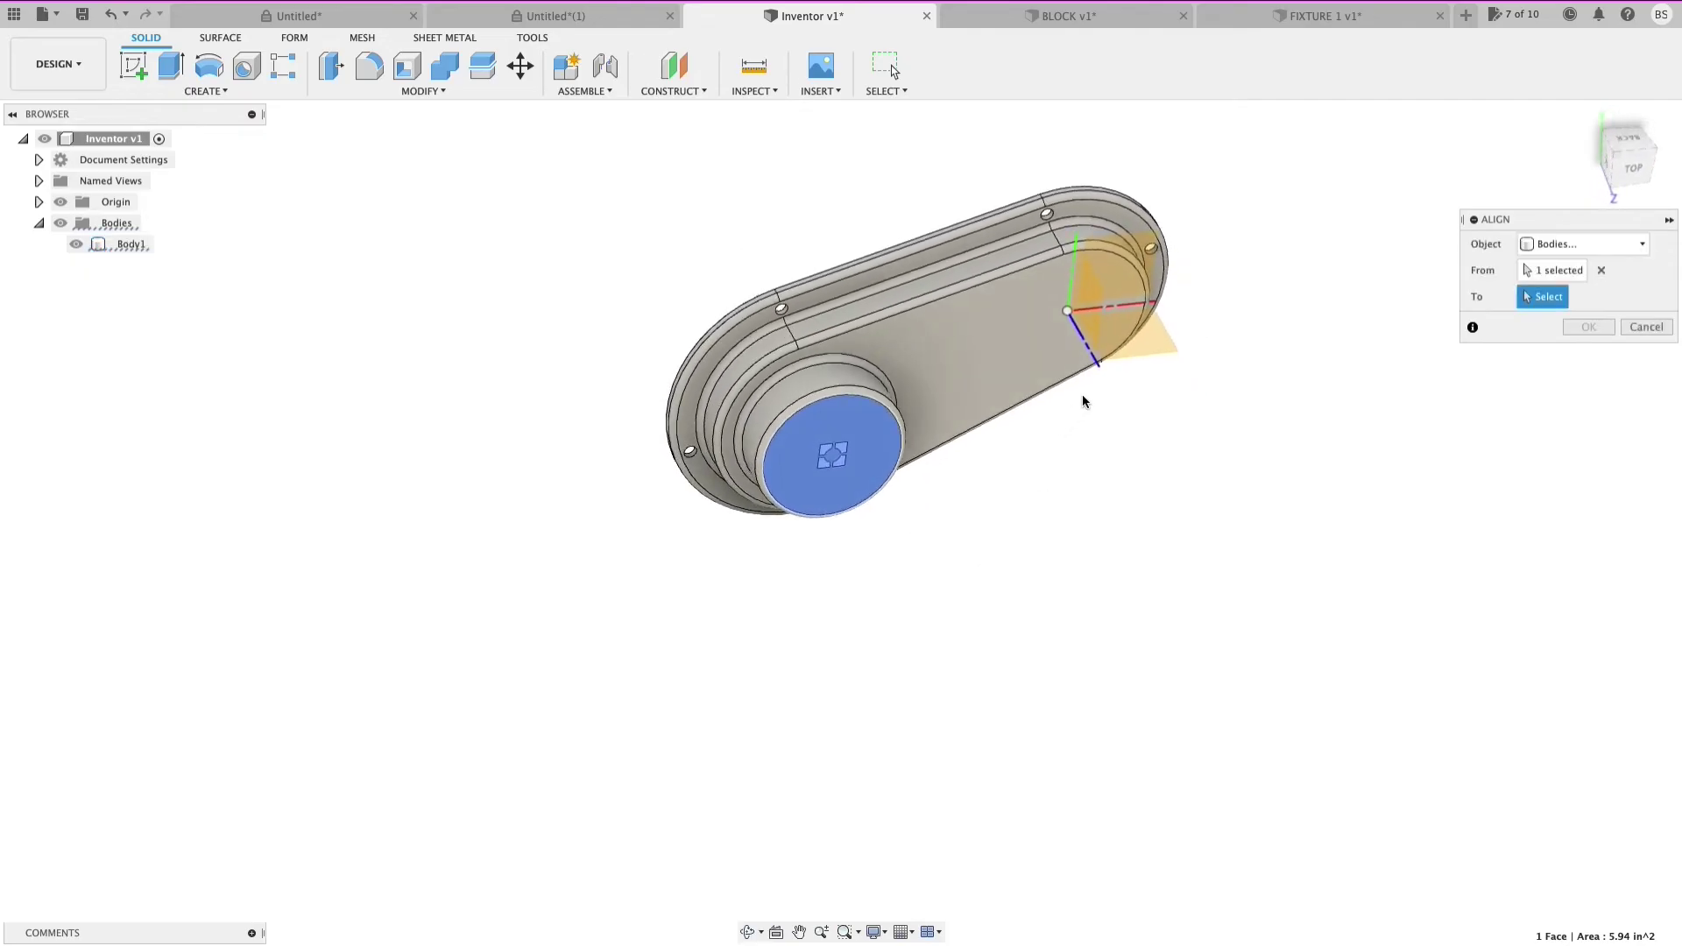
left_click(1097, 361)
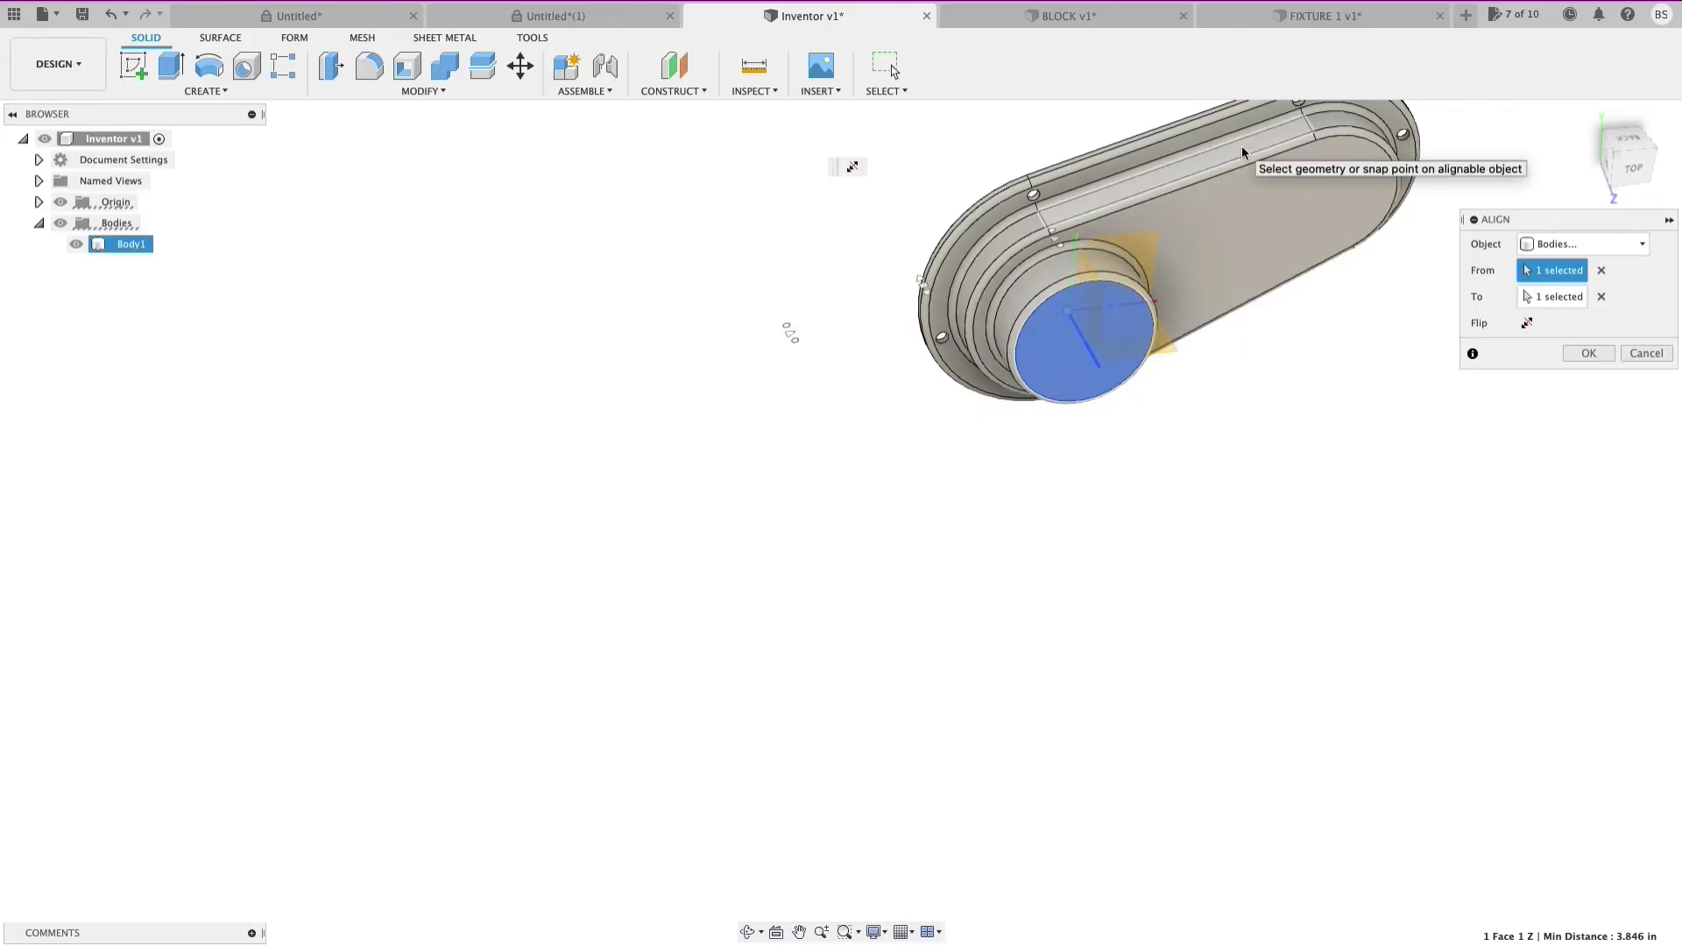
left_click(1590, 353)
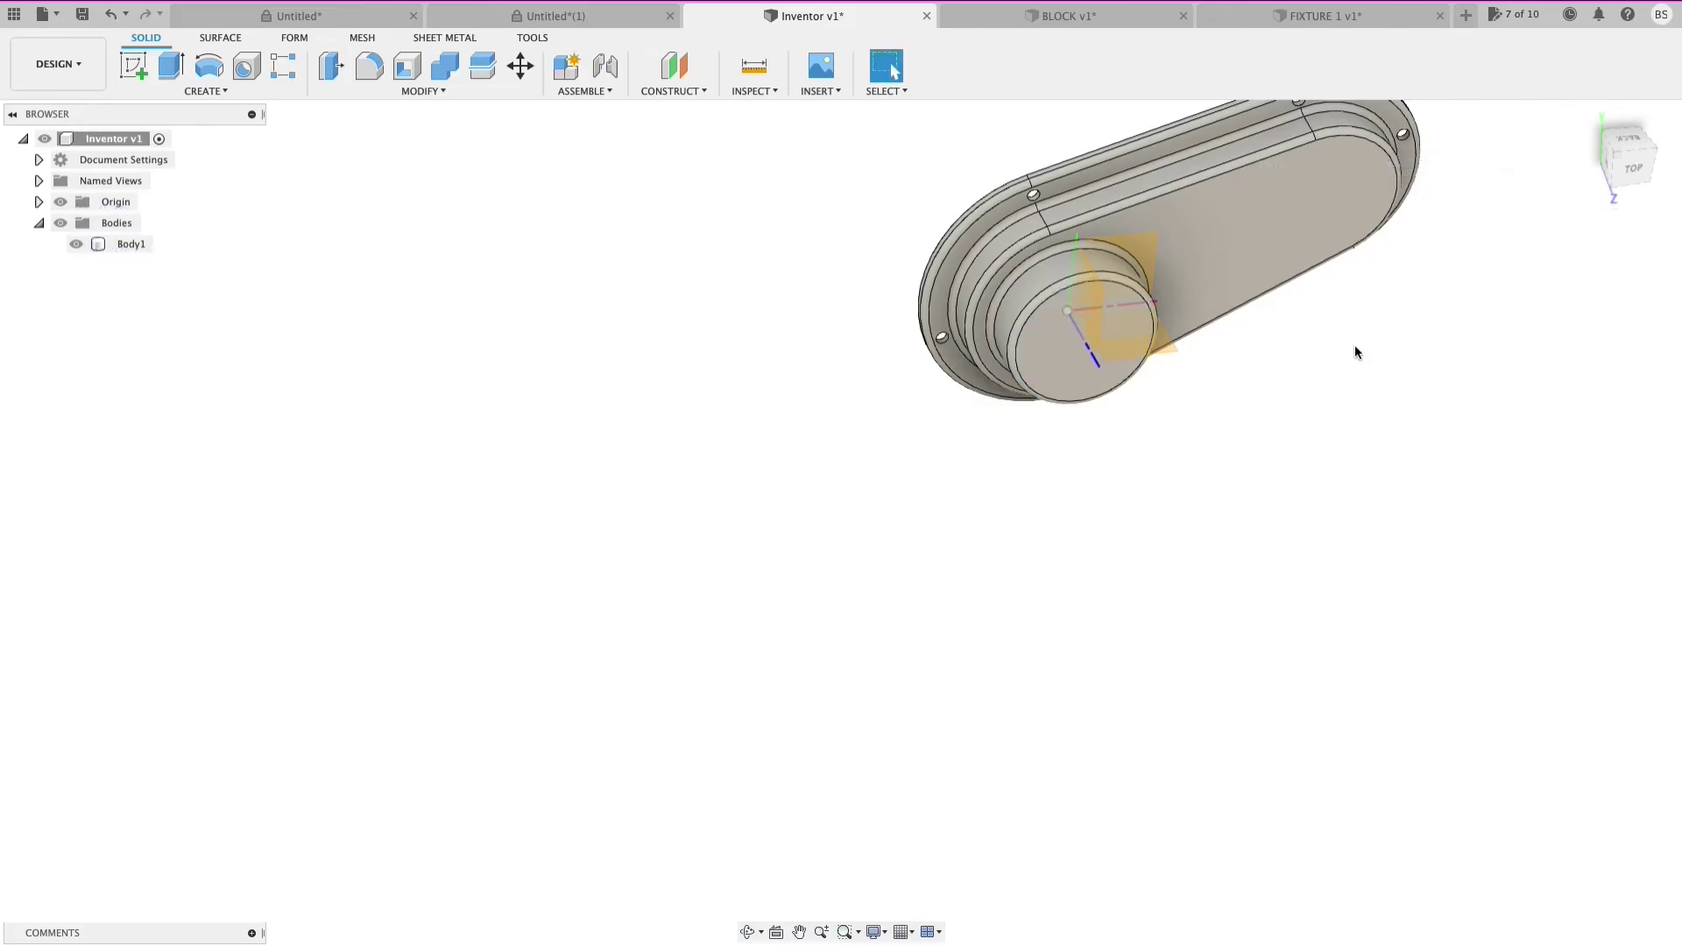
scroll(1104, 413, "up", 3)
scroll(1253, 315, "down", 5)
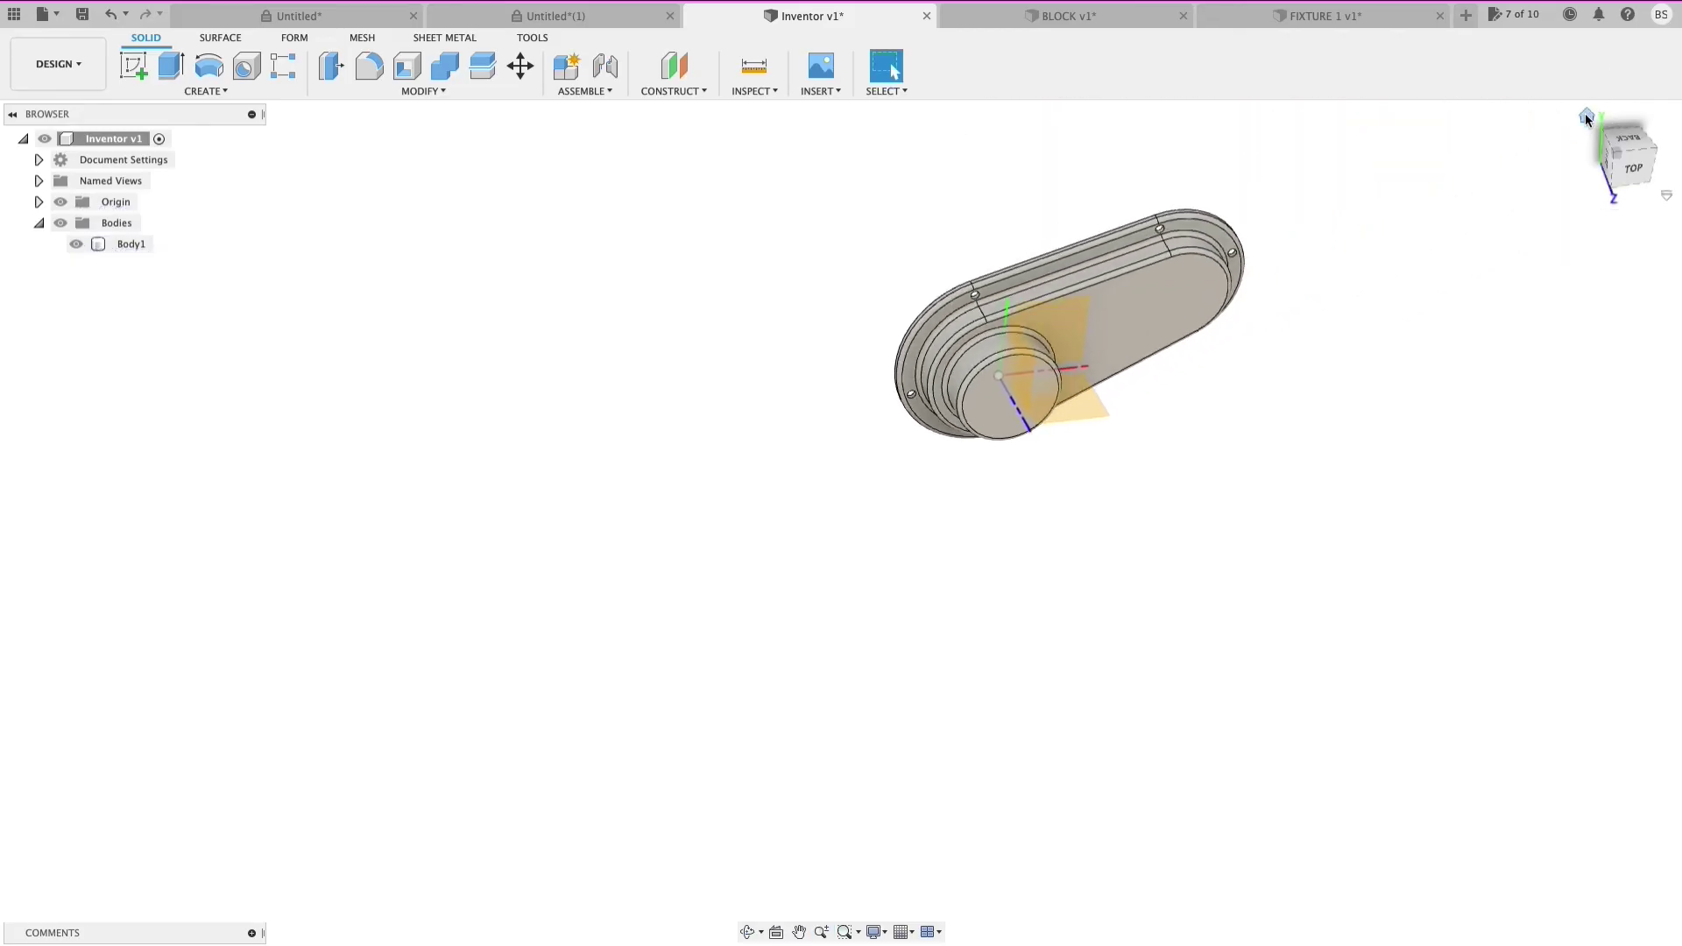
left_click(1585, 114)
middle_click_drag(880, 330, 1032, 243, "shift")
key("s")
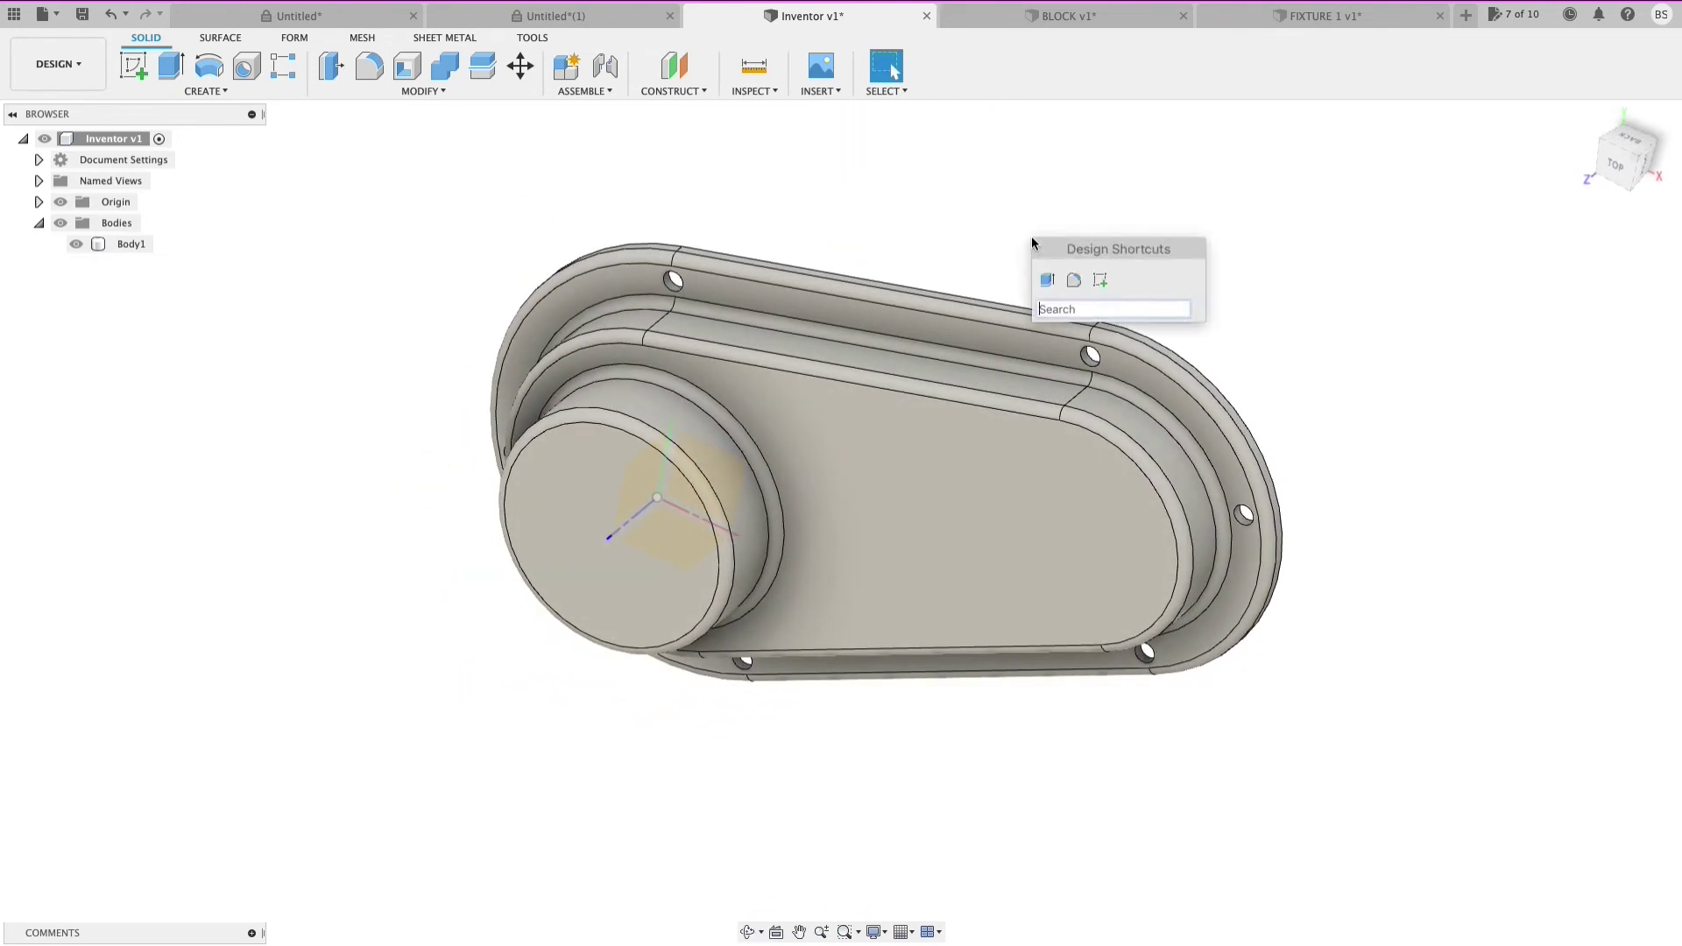
type("MOVE")
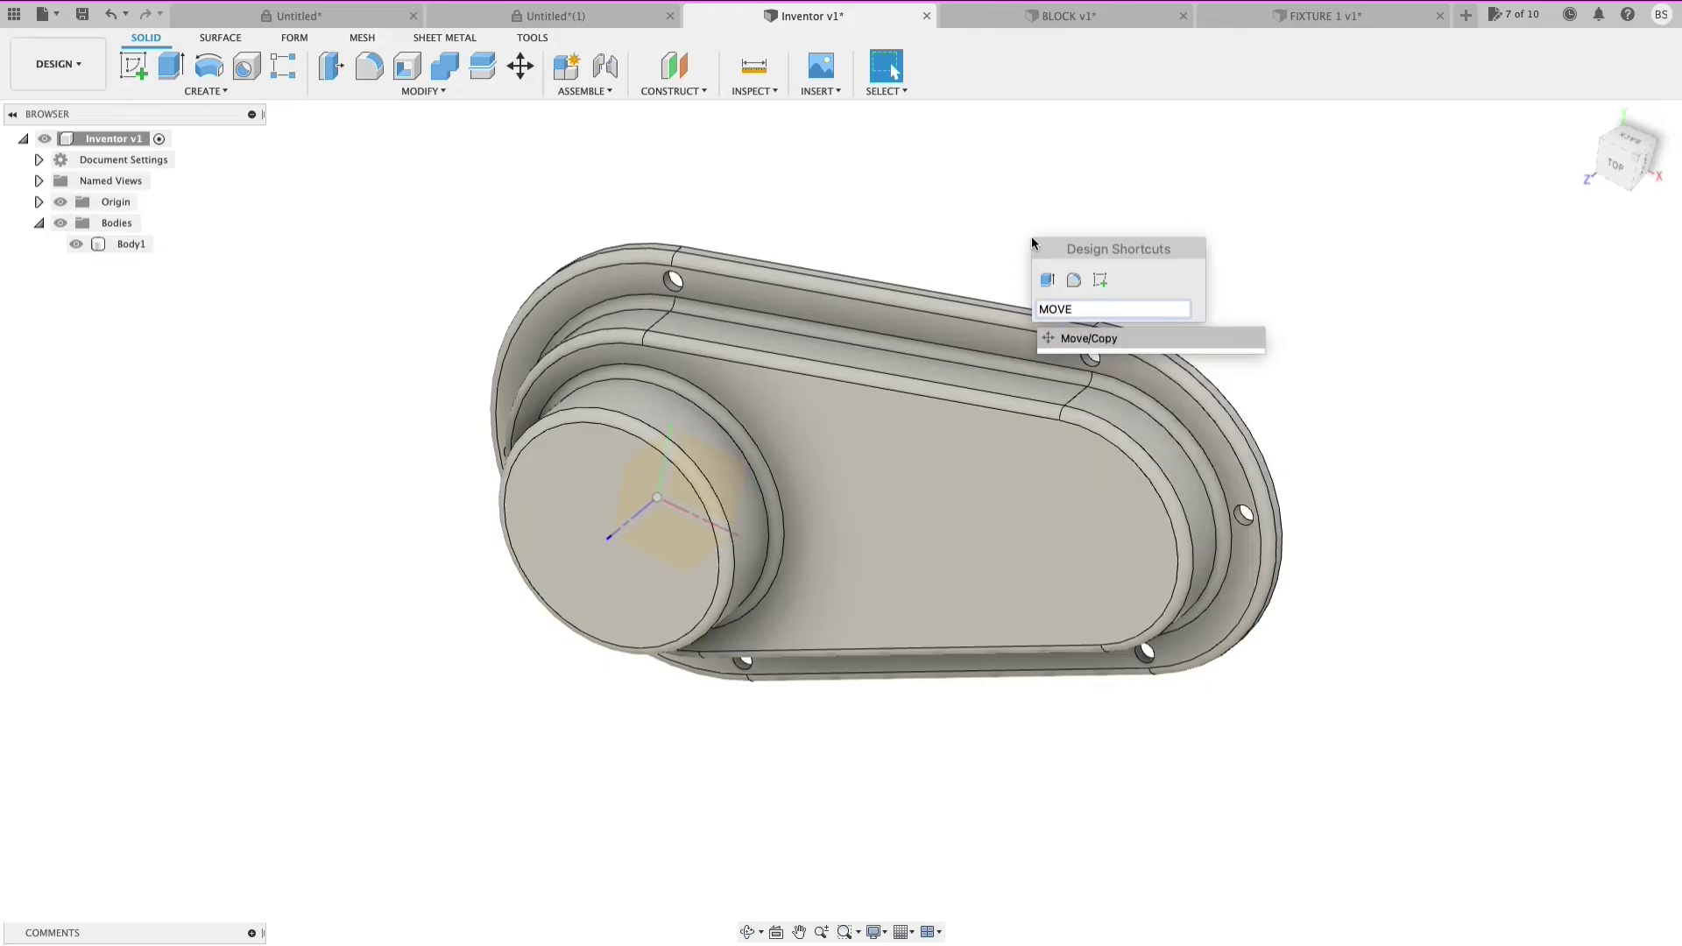
key("Return")
left_click(876, 289)
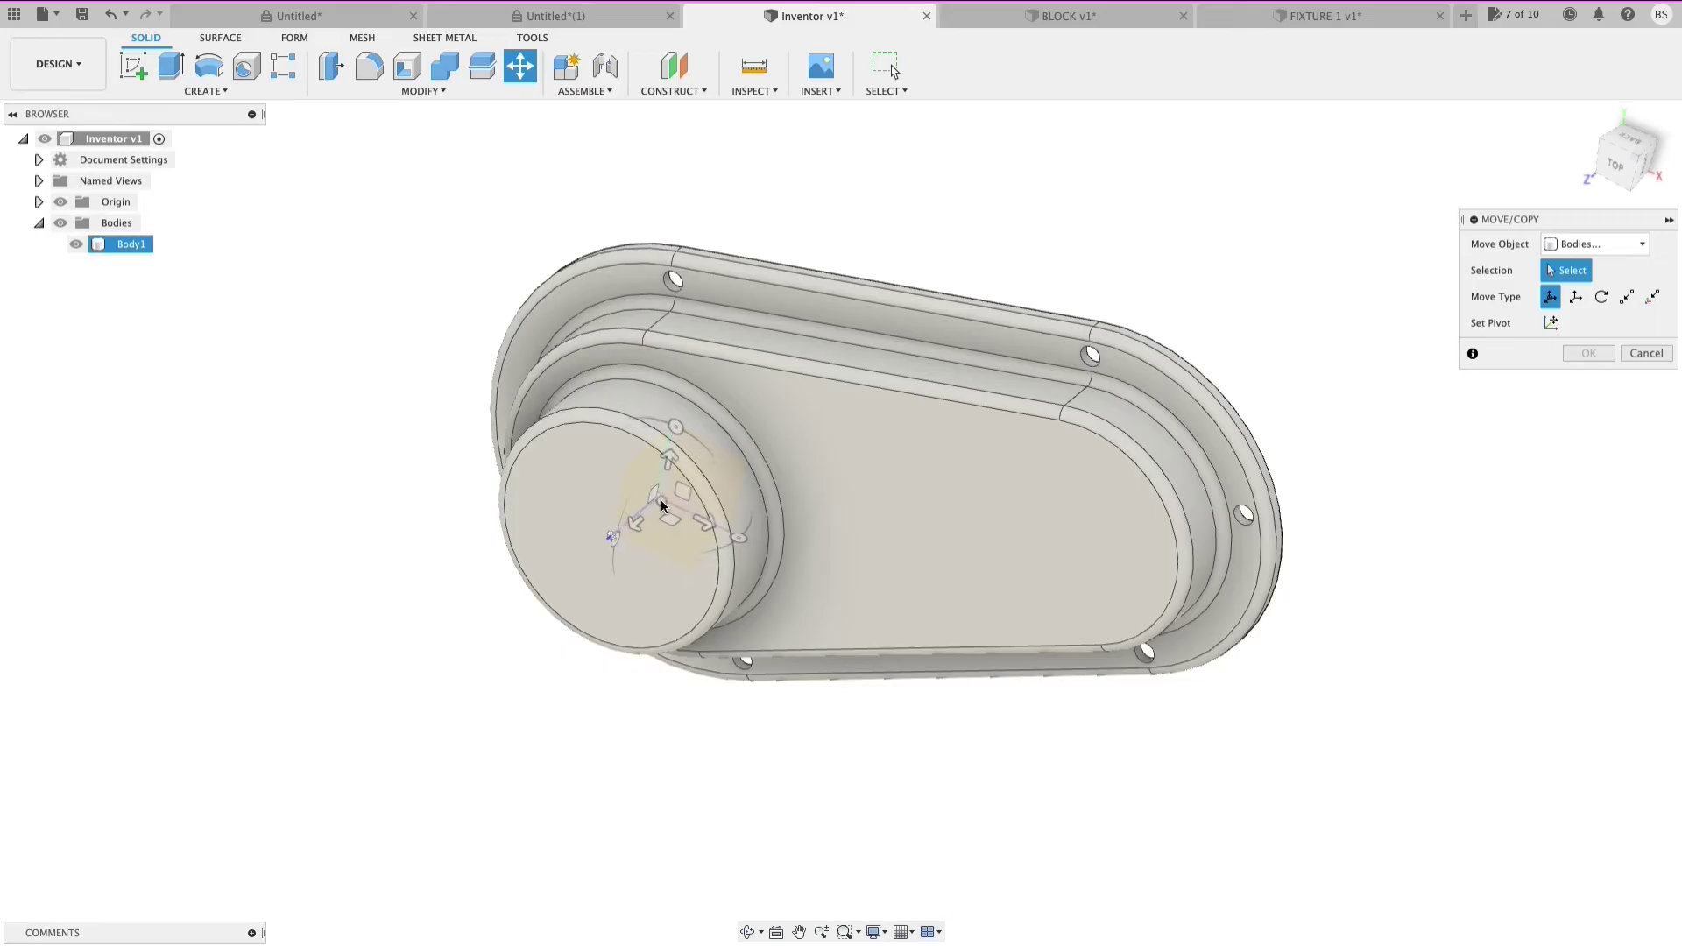
left_click(611, 536)
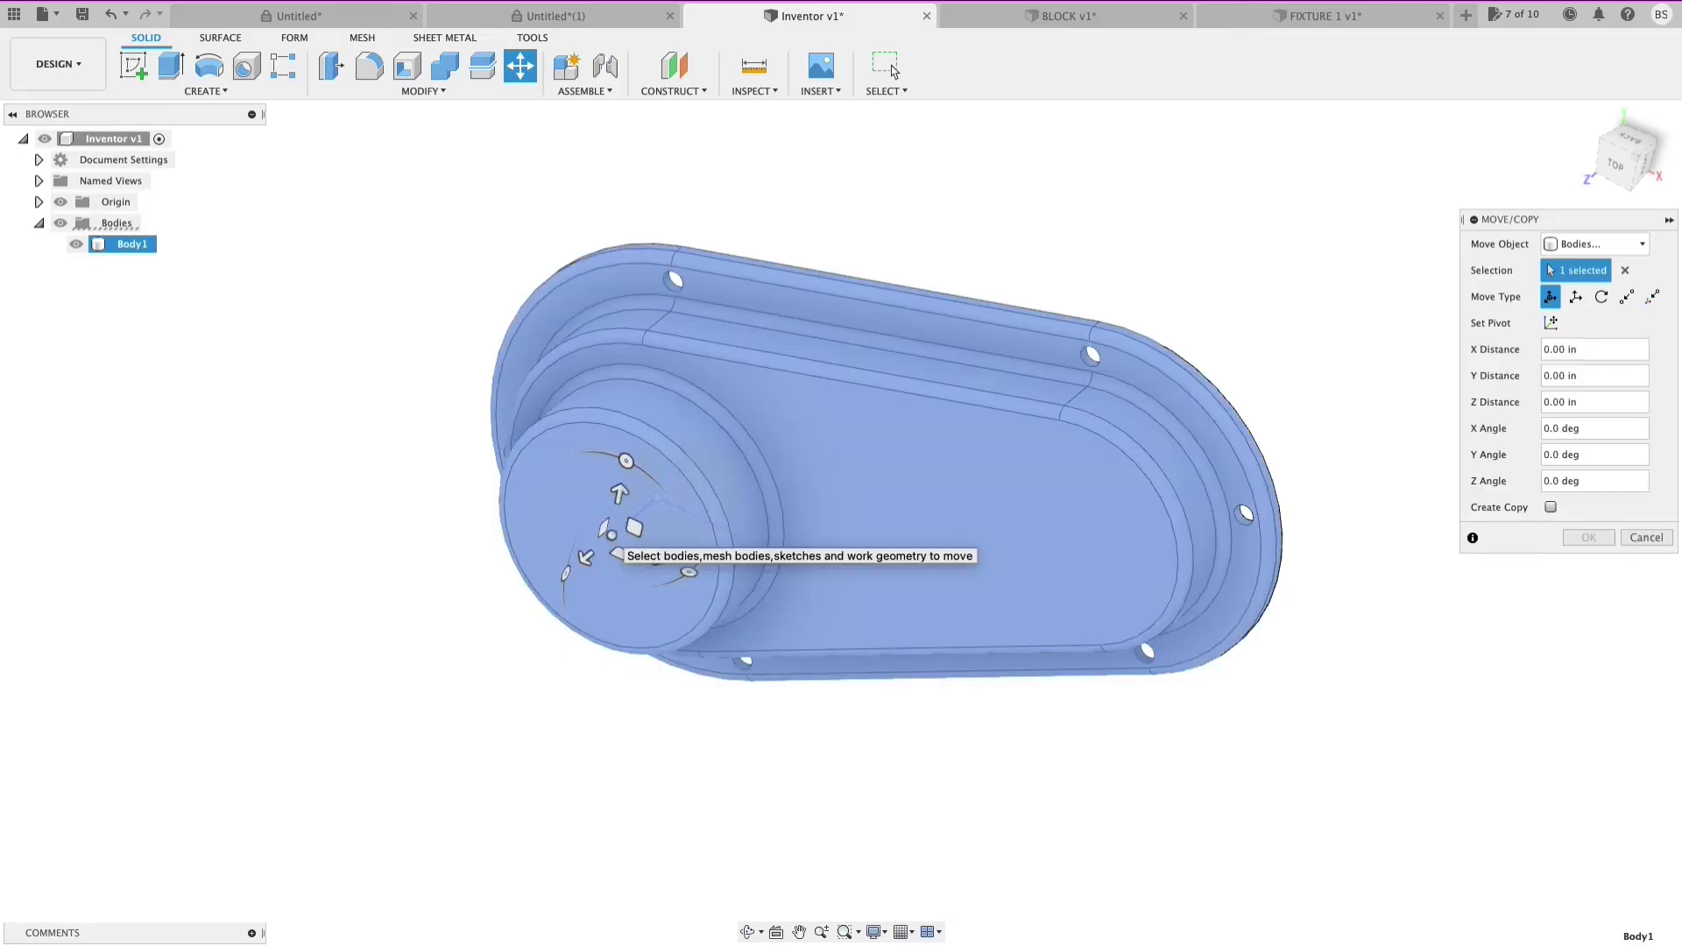
left_click(627, 462)
left_click_drag(627, 461, 568, 315)
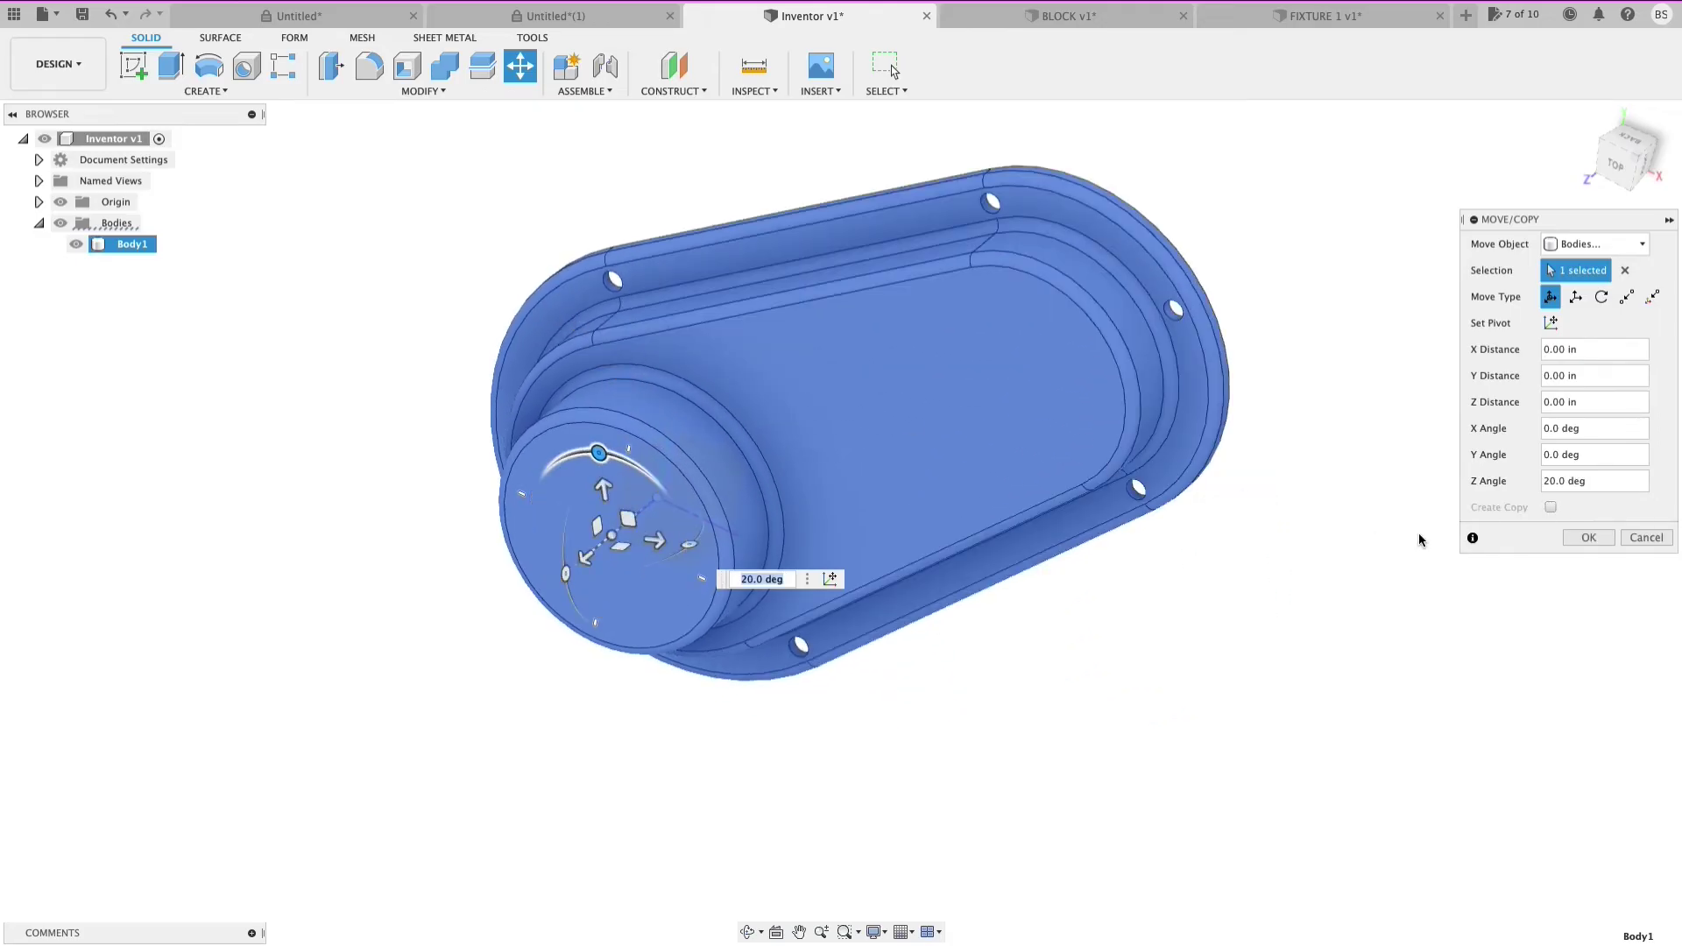
left_click(1646, 537)
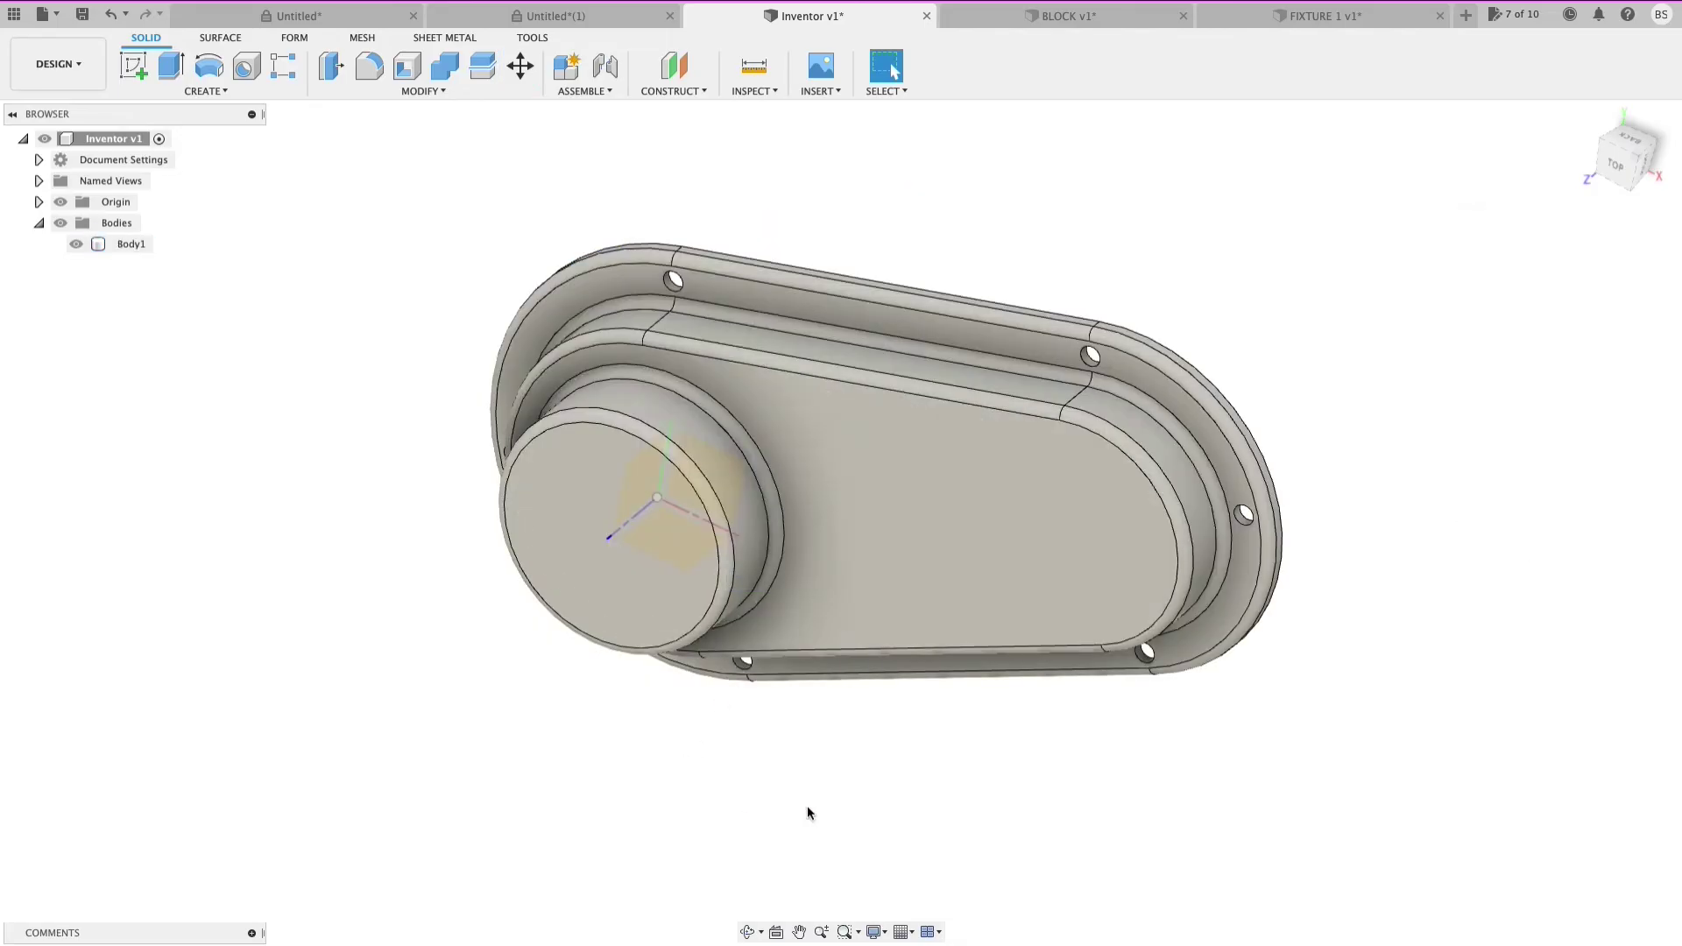
Step: Clear the stray appearance panel and search box, then enable Capture Design History on Inventor v1
key("a")
key("s")
key("Escape")
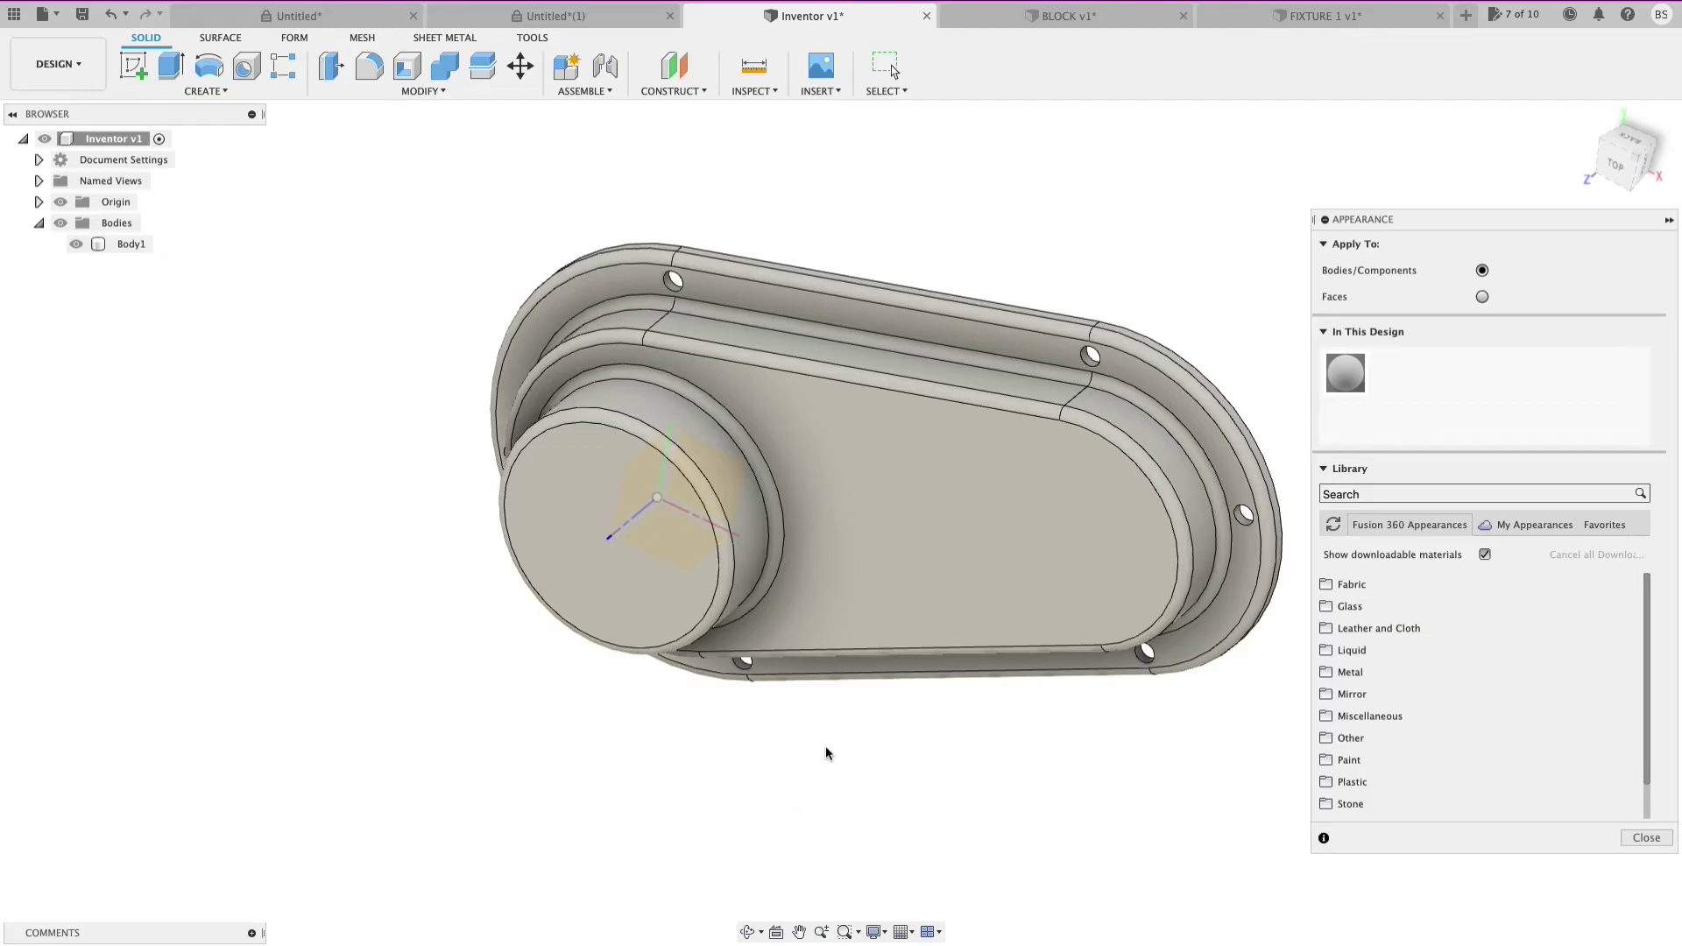
left_click(1669, 220)
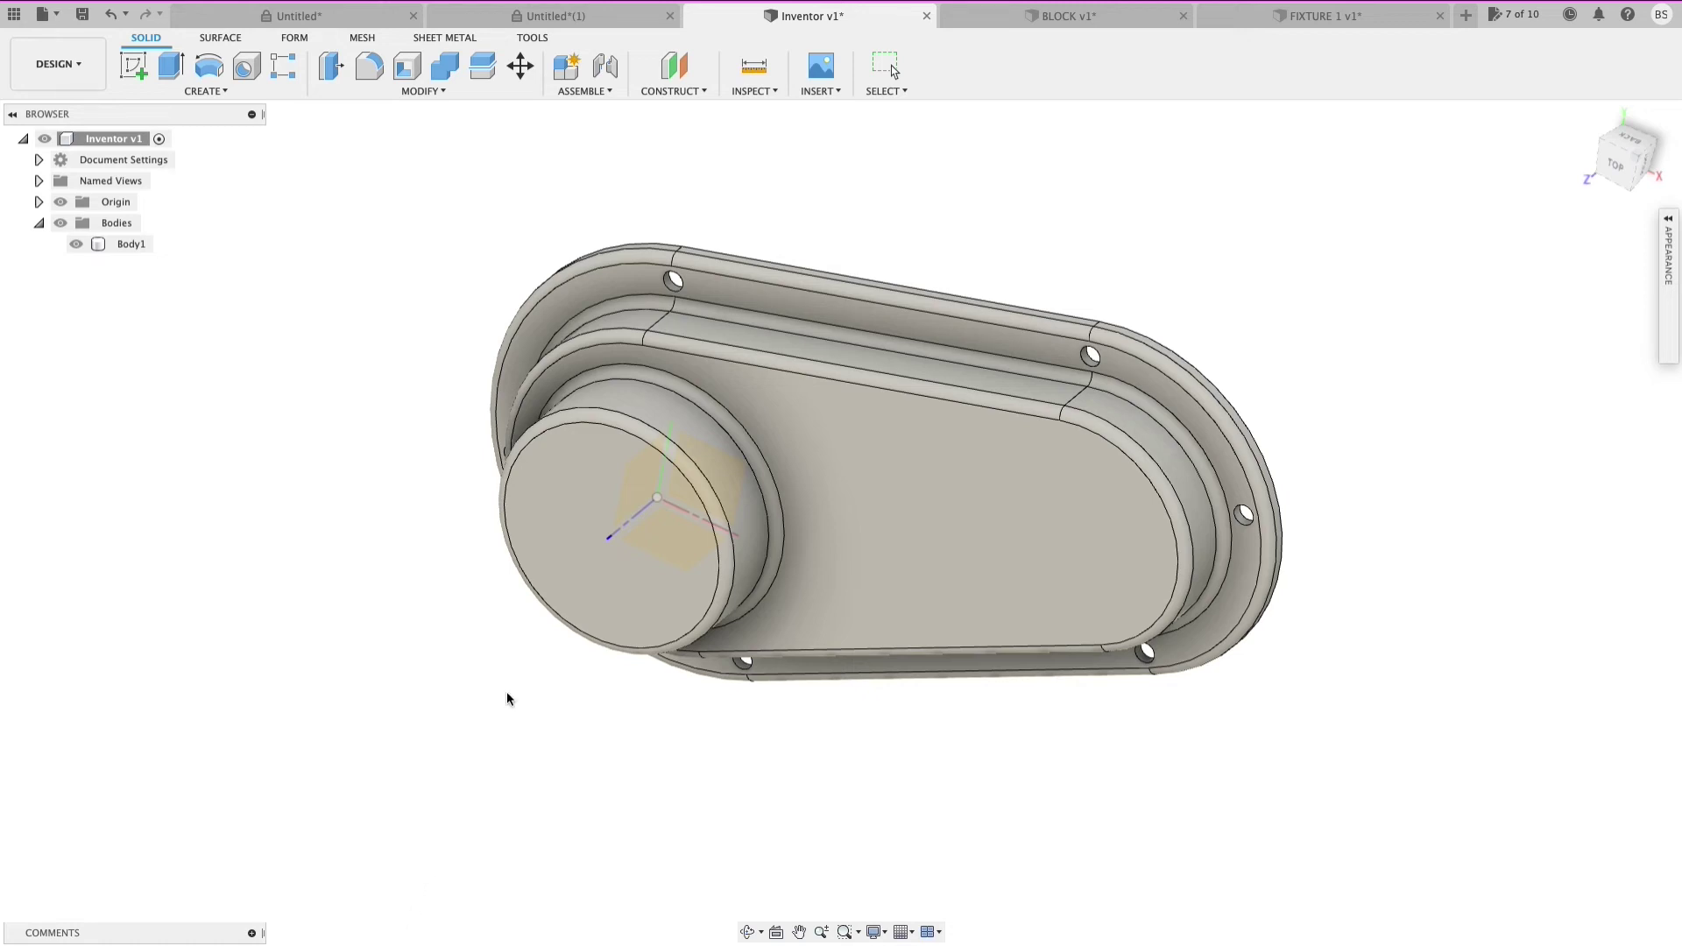
right_click(118, 139)
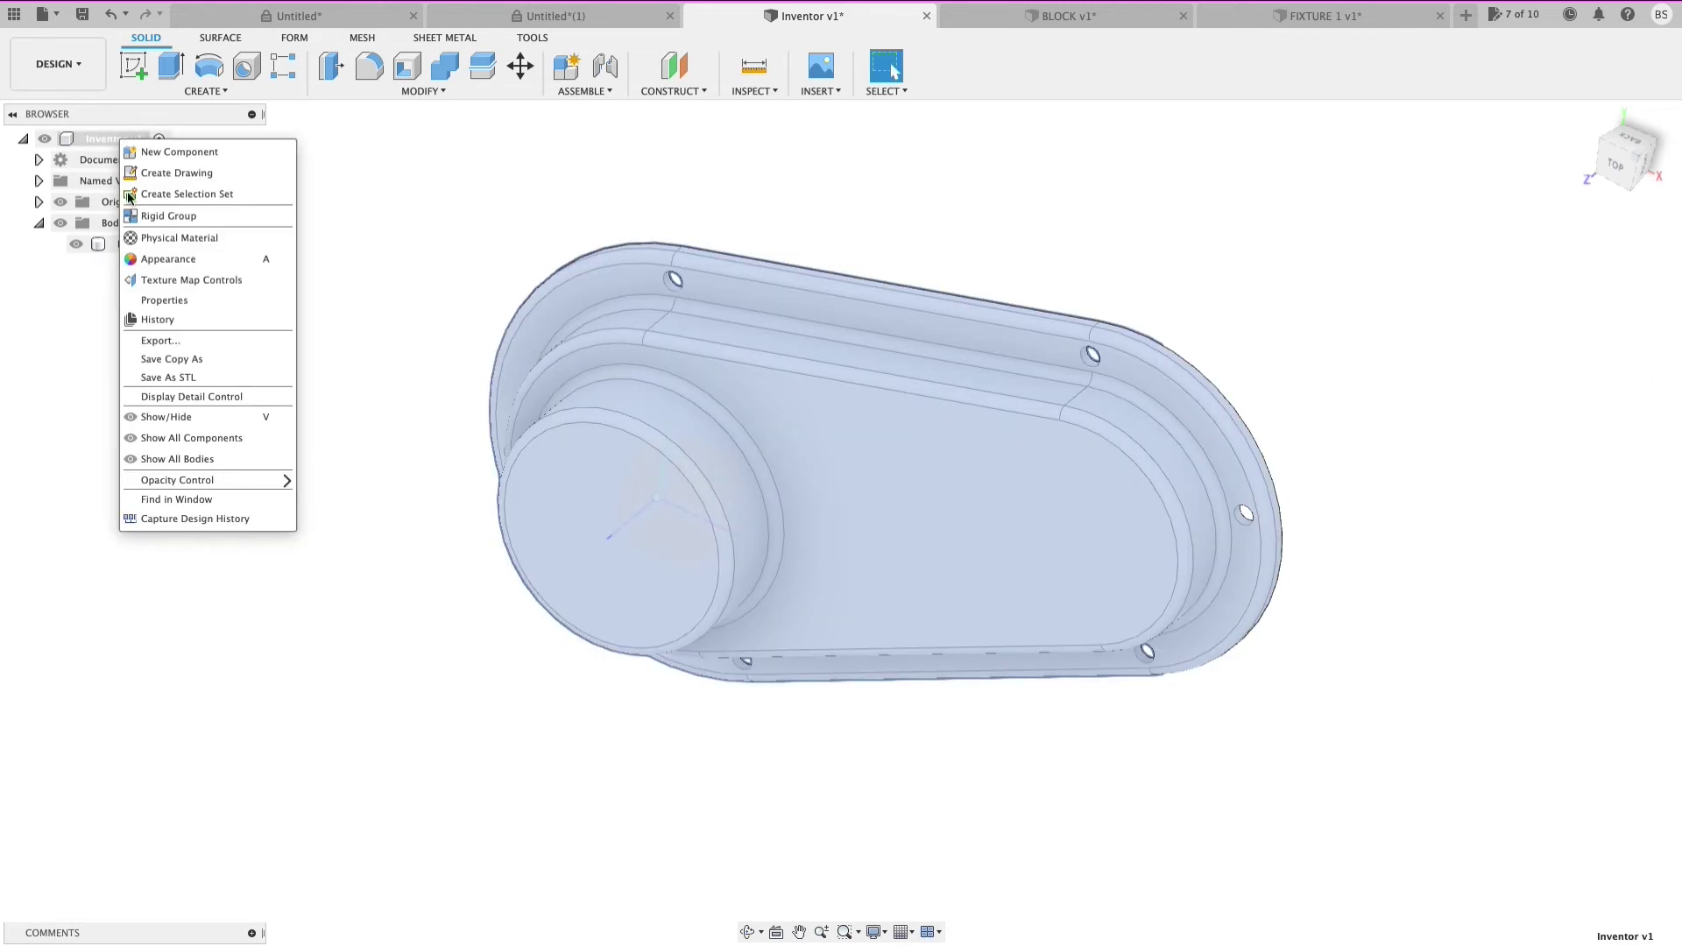
left_click(207, 518)
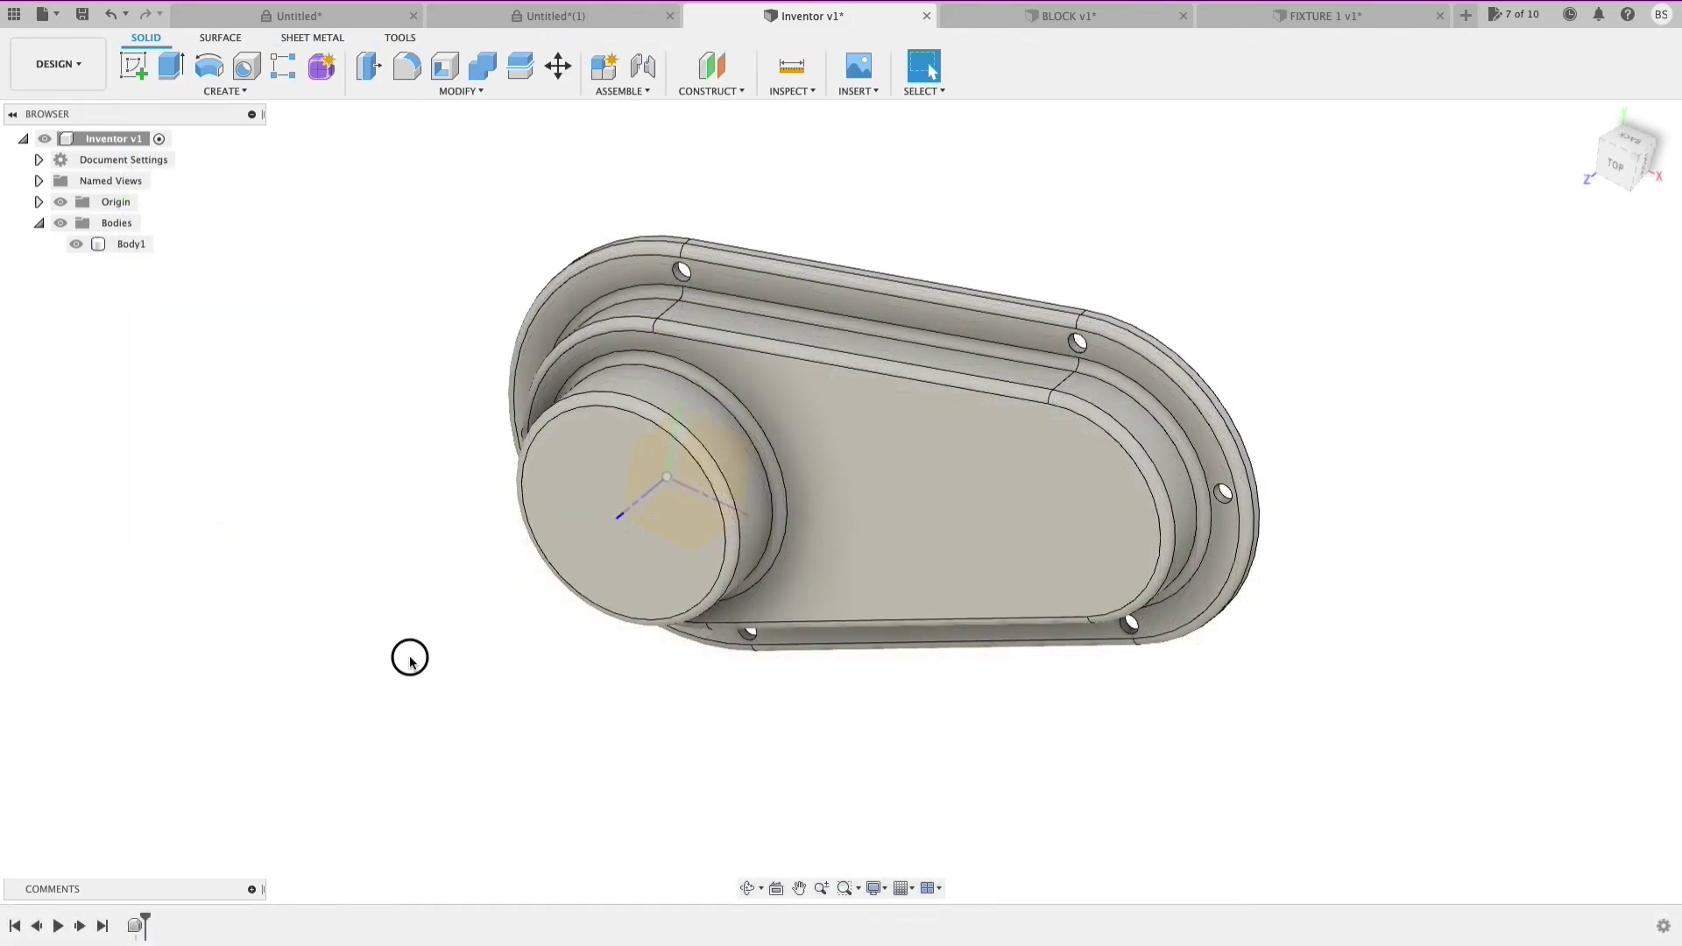
Step: Align the body's long groove face onto the origin XZ plane
type("sl")
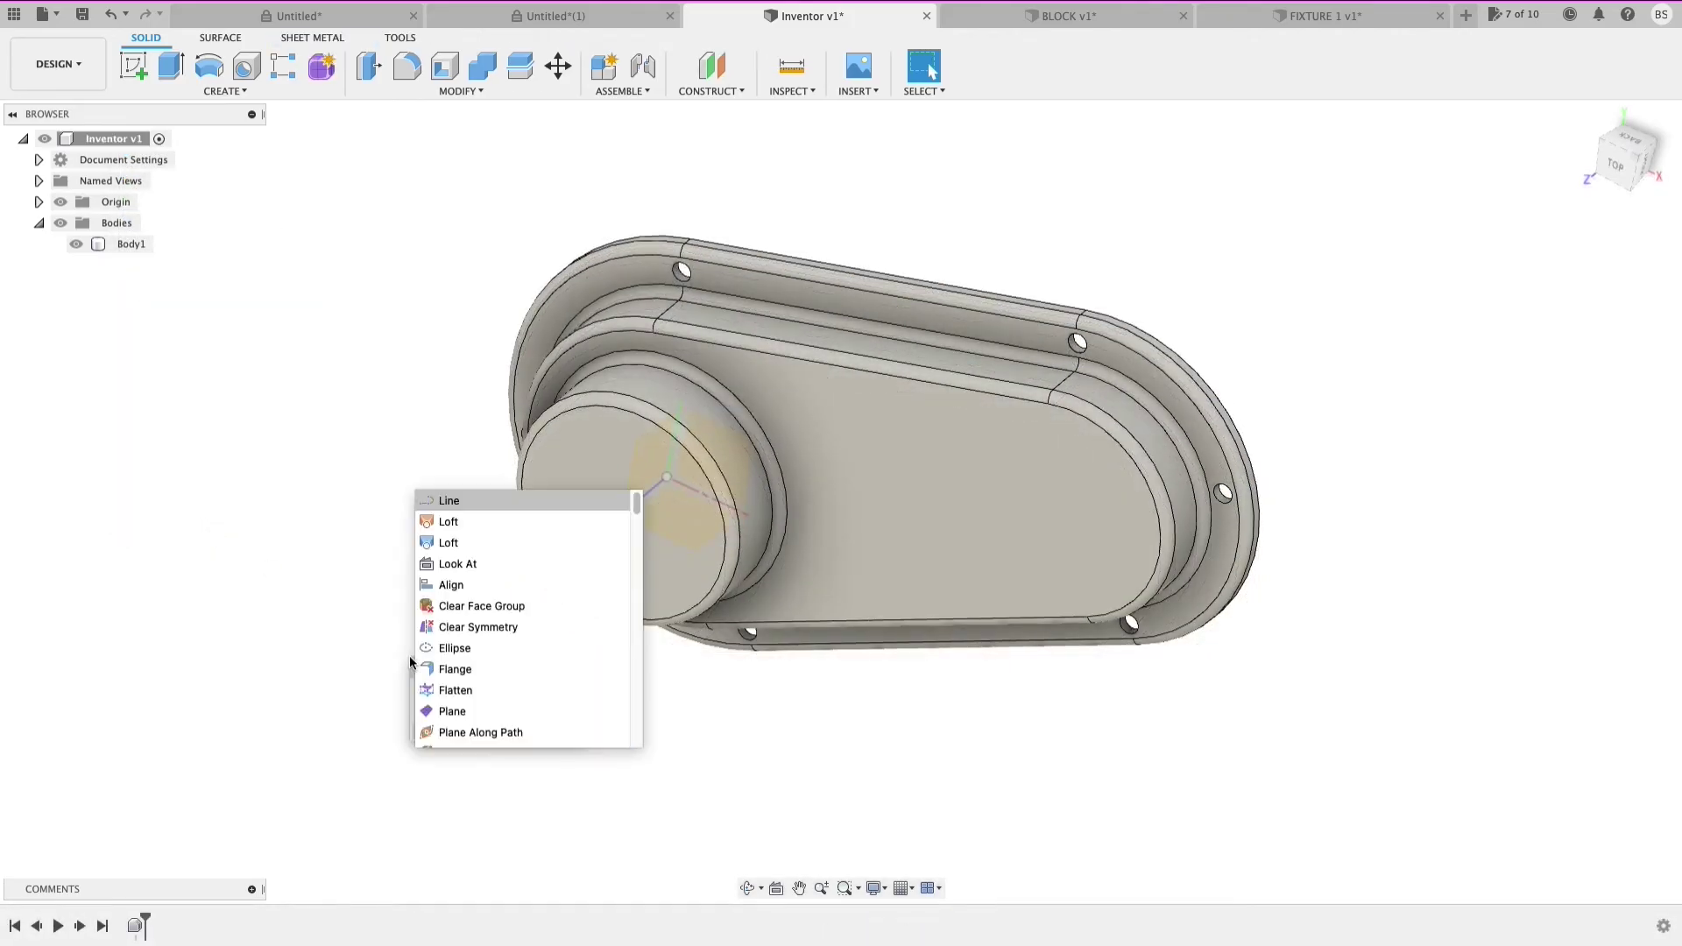
type("ign")
key("Return")
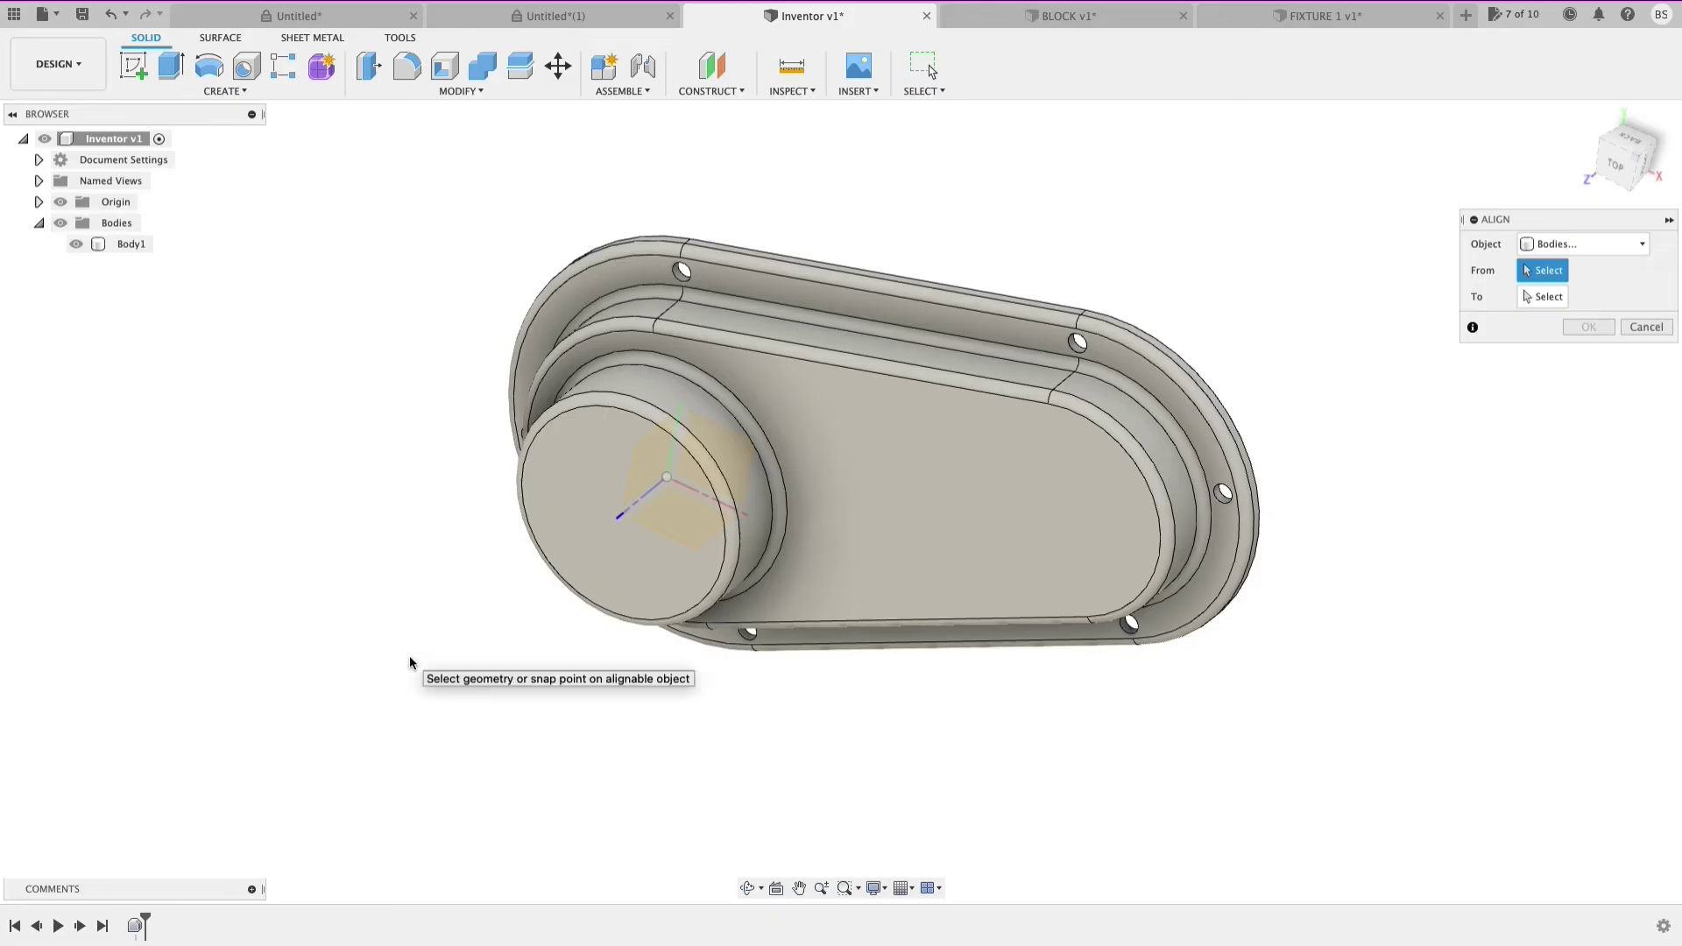
left_click(766, 330)
middle_click_drag(841, 502, 953, 627, "shift")
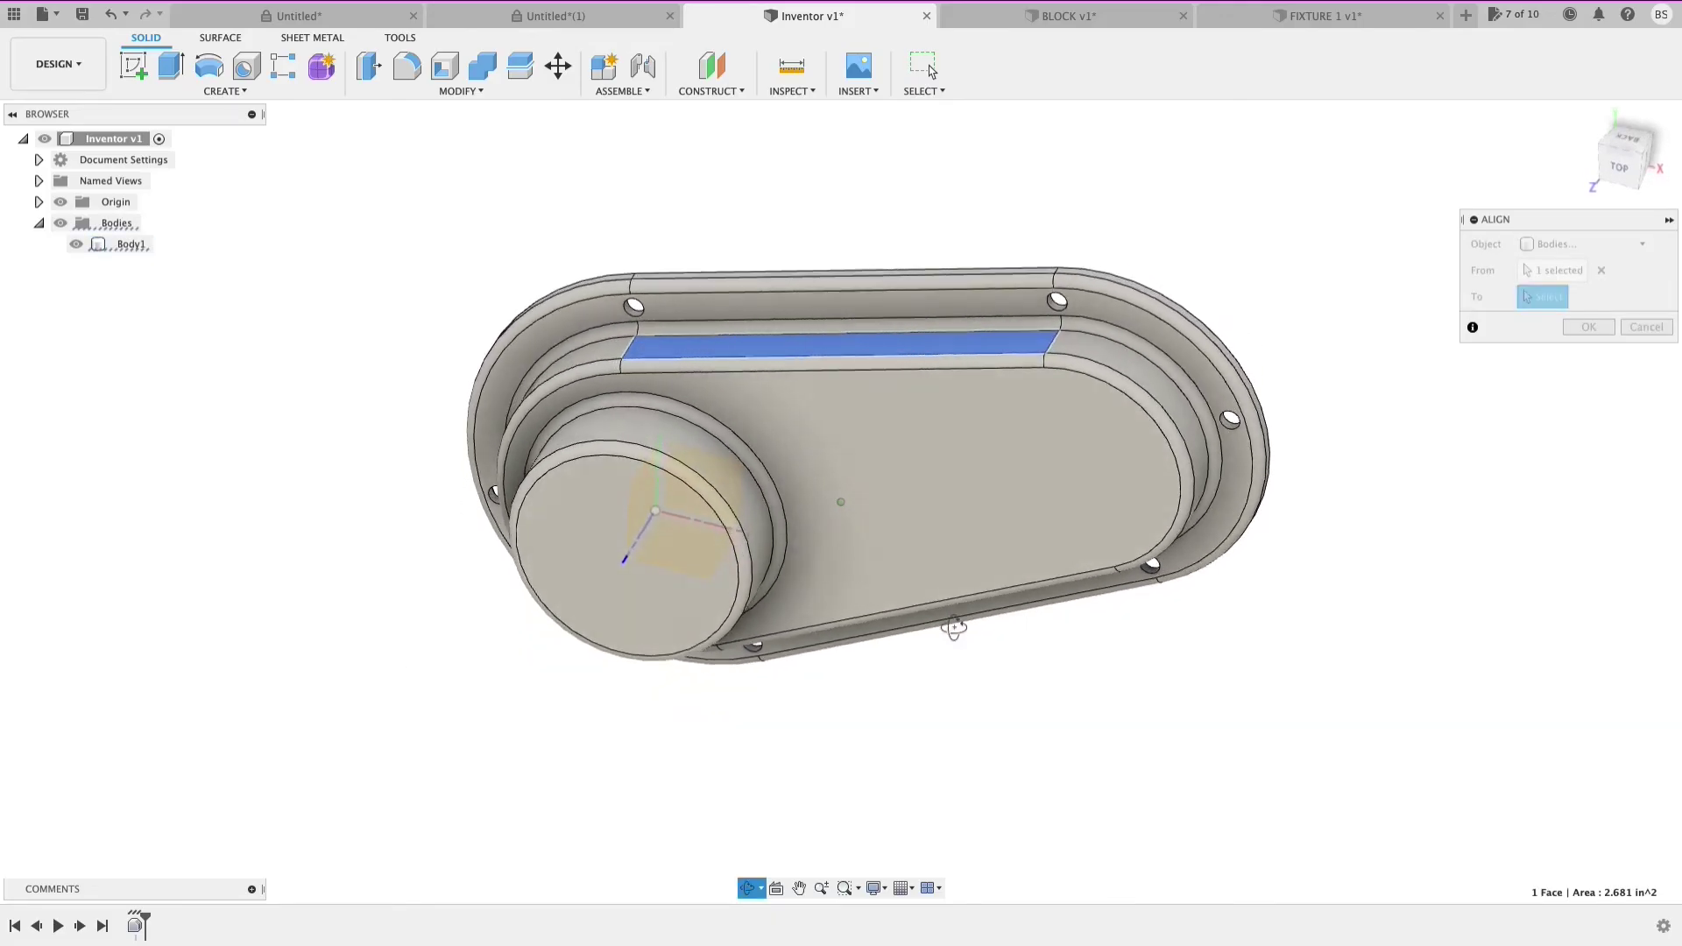
left_click(703, 567)
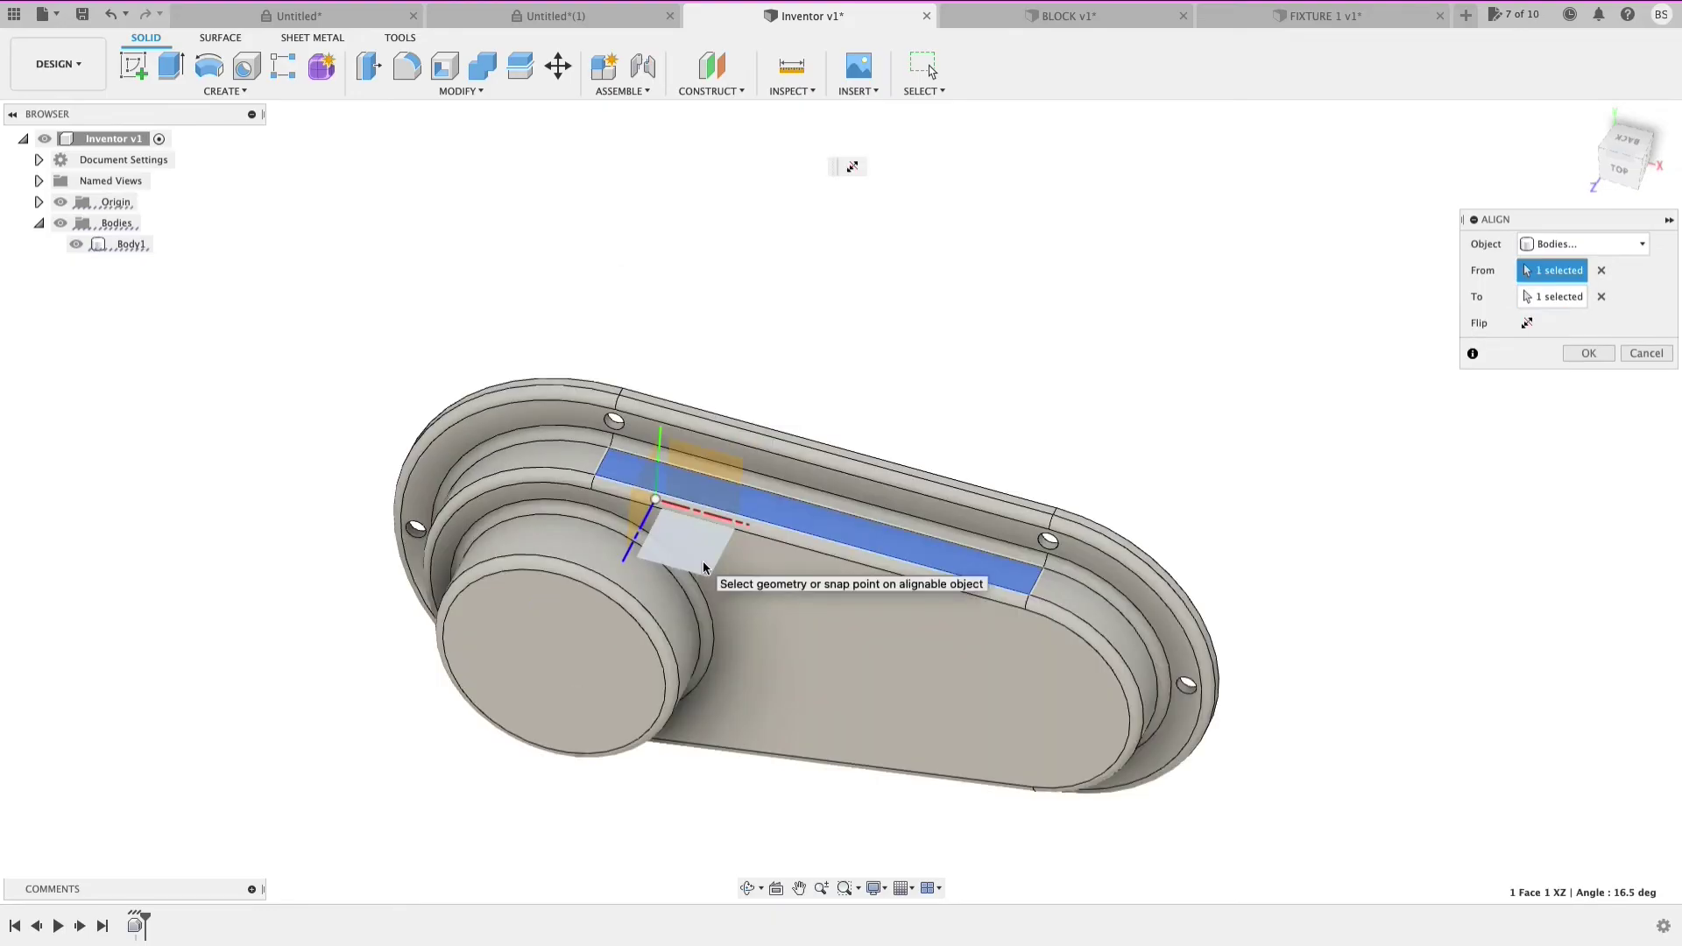
mouse_move(789, 721)
middle_mouse_down("shift")
mouse_move(762, 687)
mouse_move(763, 707)
middle_mouse_up("shift")
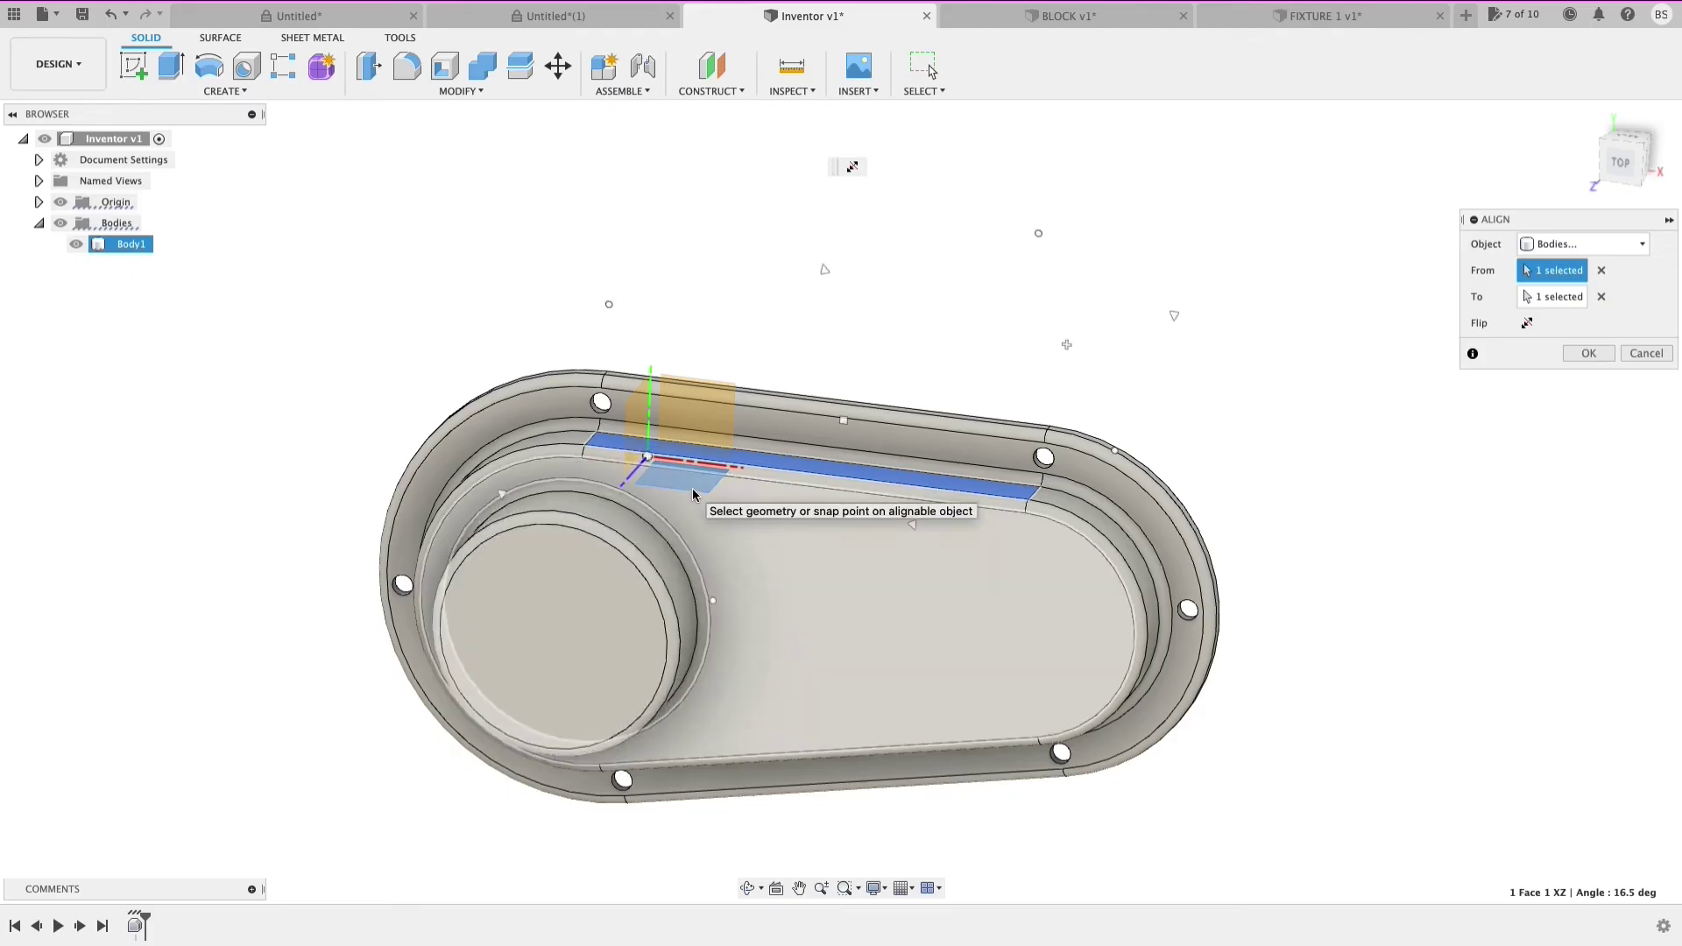
middle_click_drag(834, 629, 652, 512, "shift")
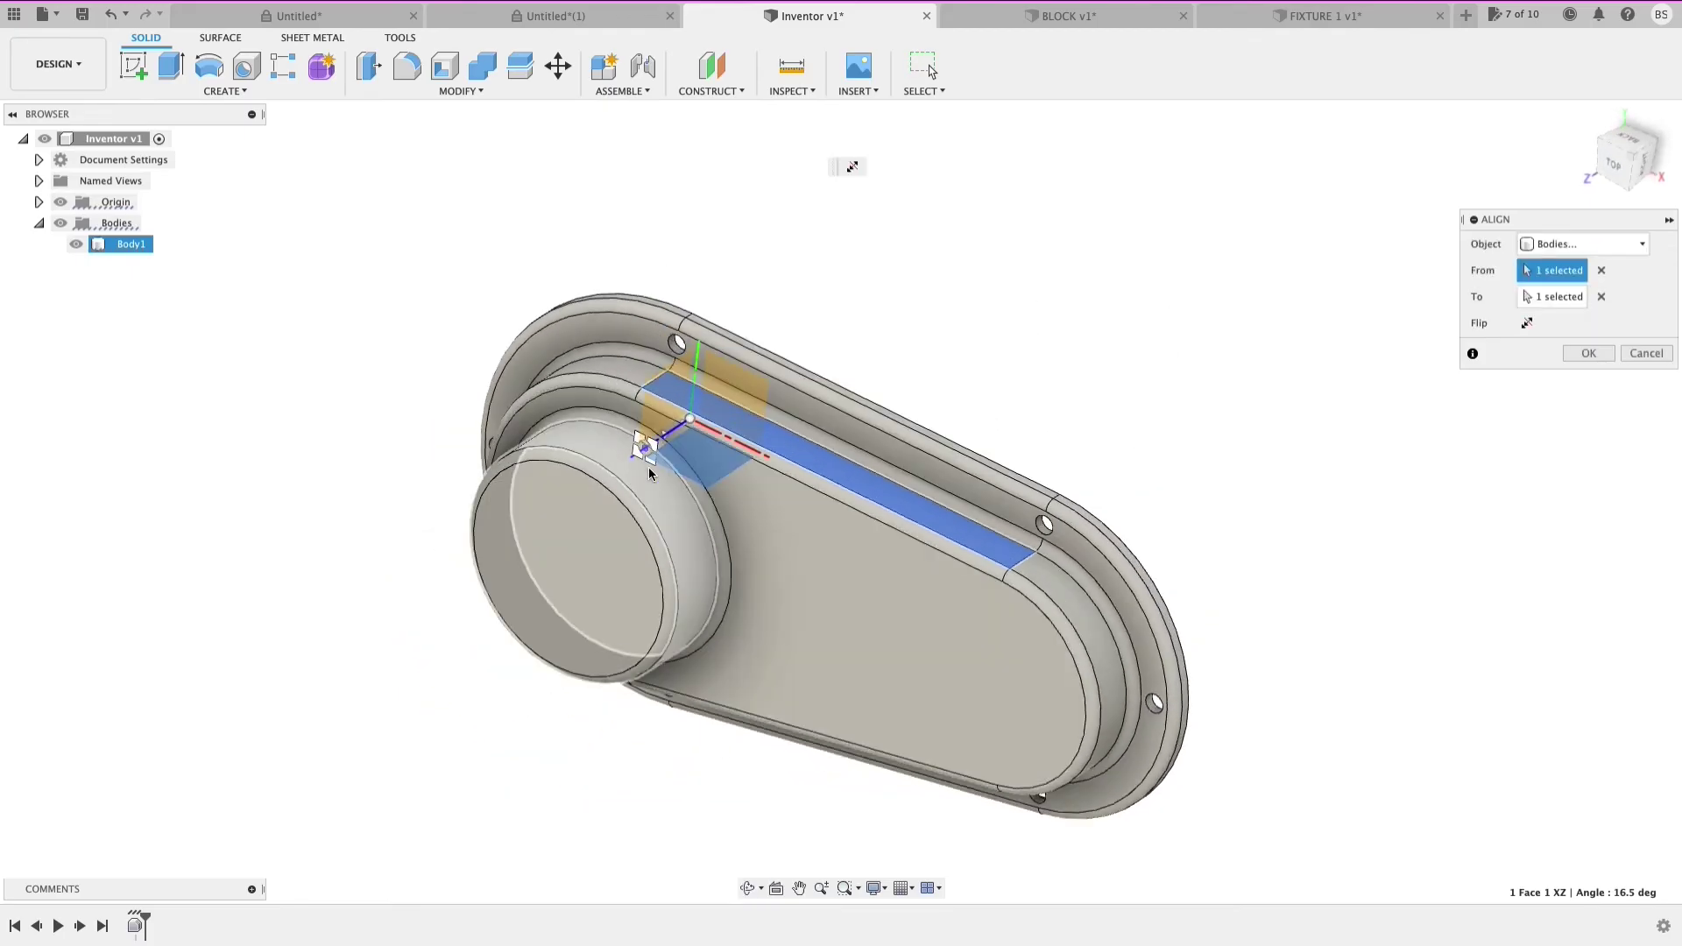
left_click(1590, 358)
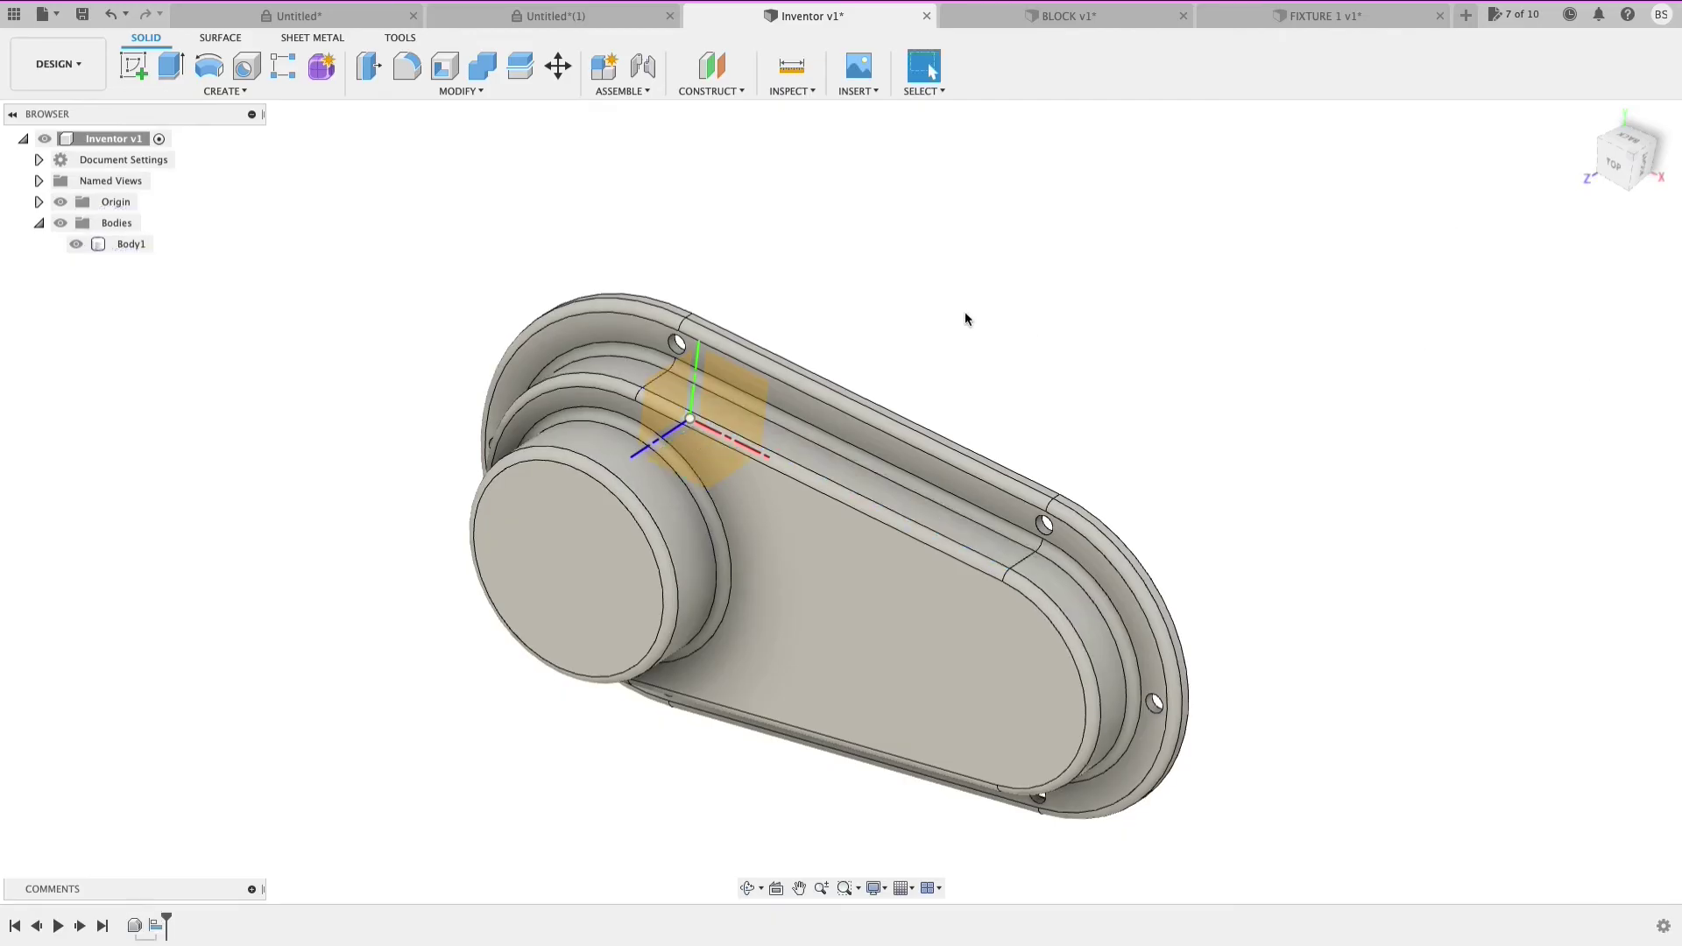
Step: Align the round boss's end face to the origin Z axis
type("sALI")
key("Return")
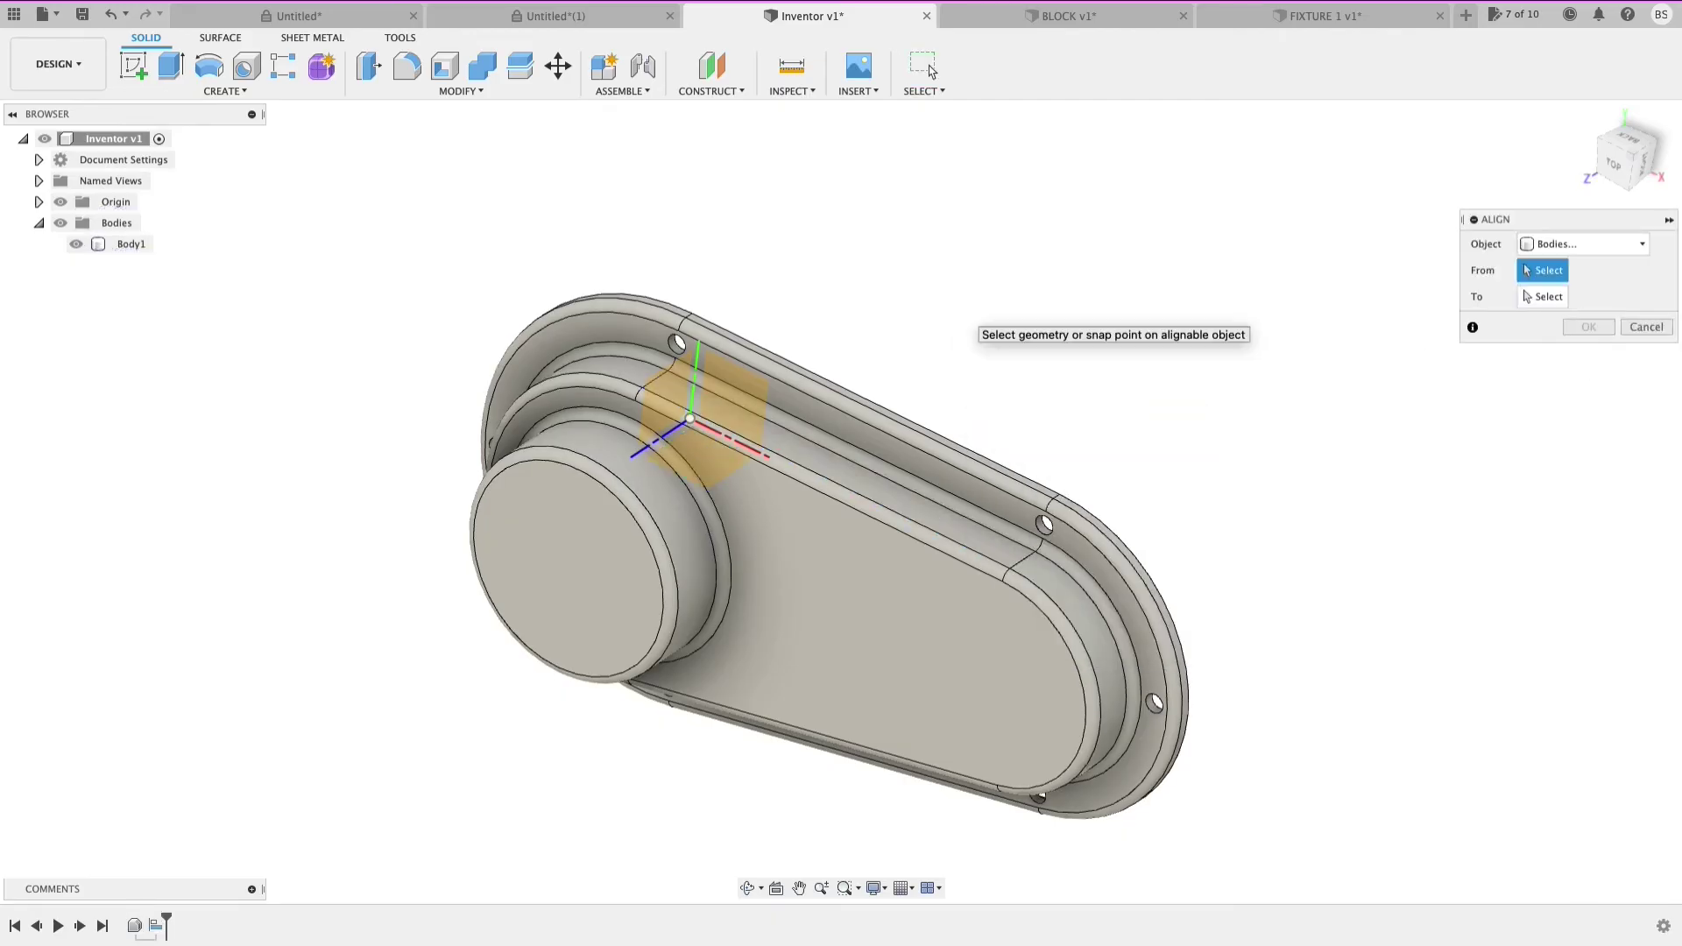
left_click(568, 571)
middle_click_drag(567, 572, 657, 543, "shift")
left_click(638, 549)
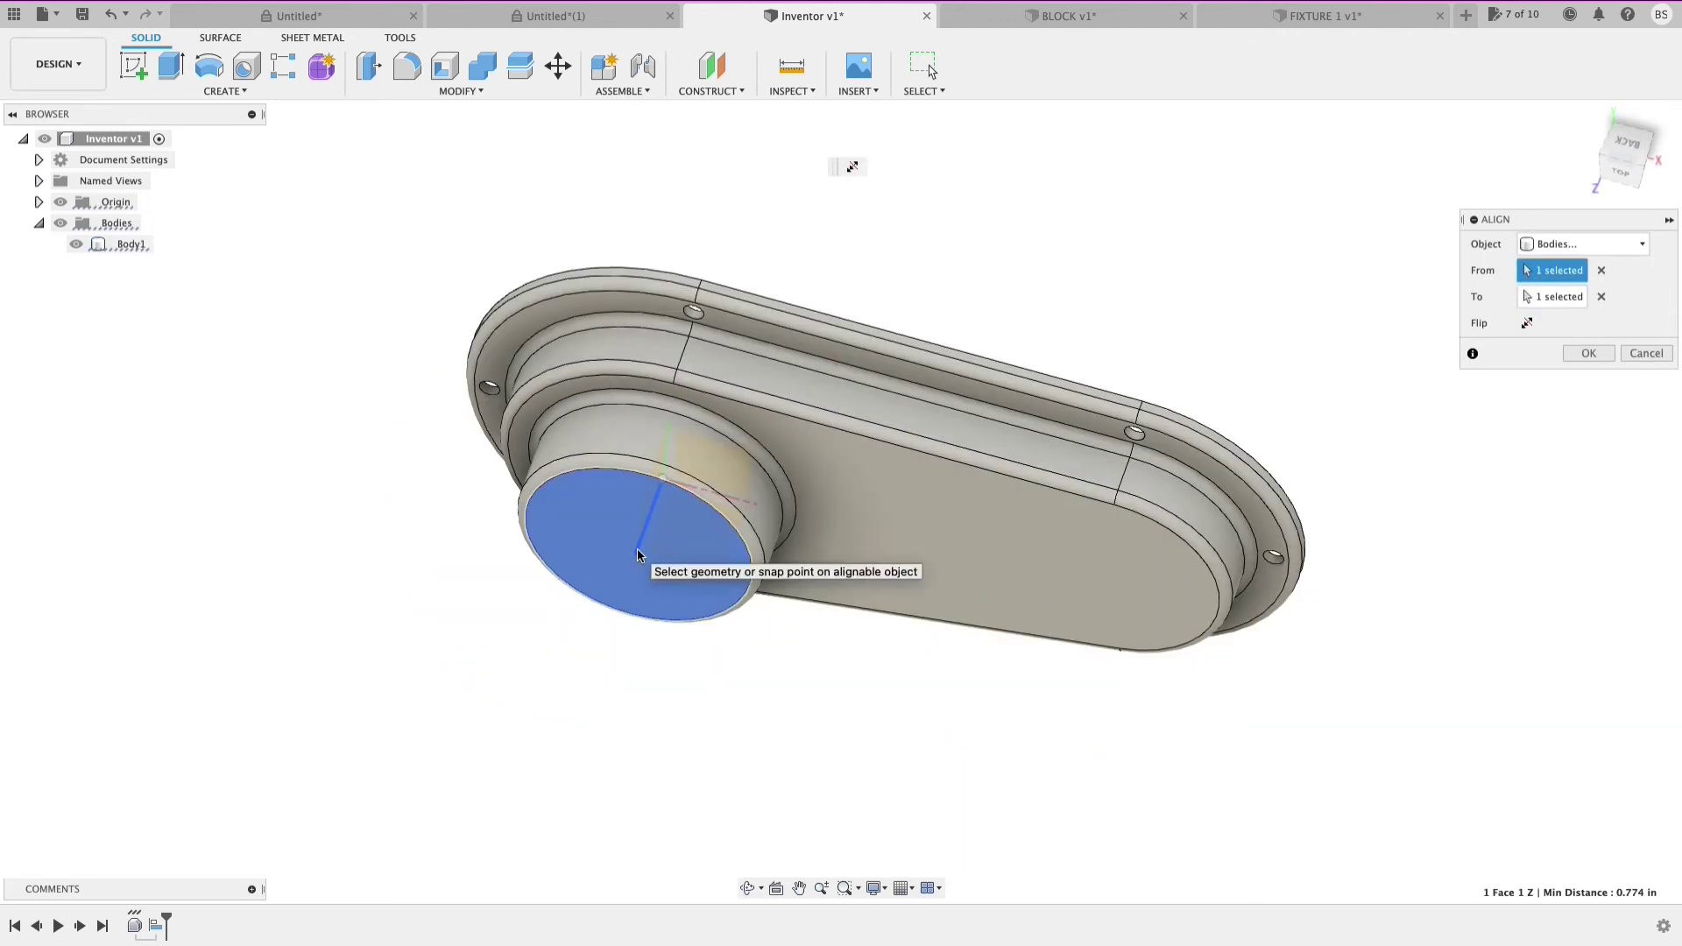
mouse_move(881, 583)
middle_mouse_down("shift")
mouse_move(901, 525)
mouse_move(856, 571)
middle_mouse_up("shift")
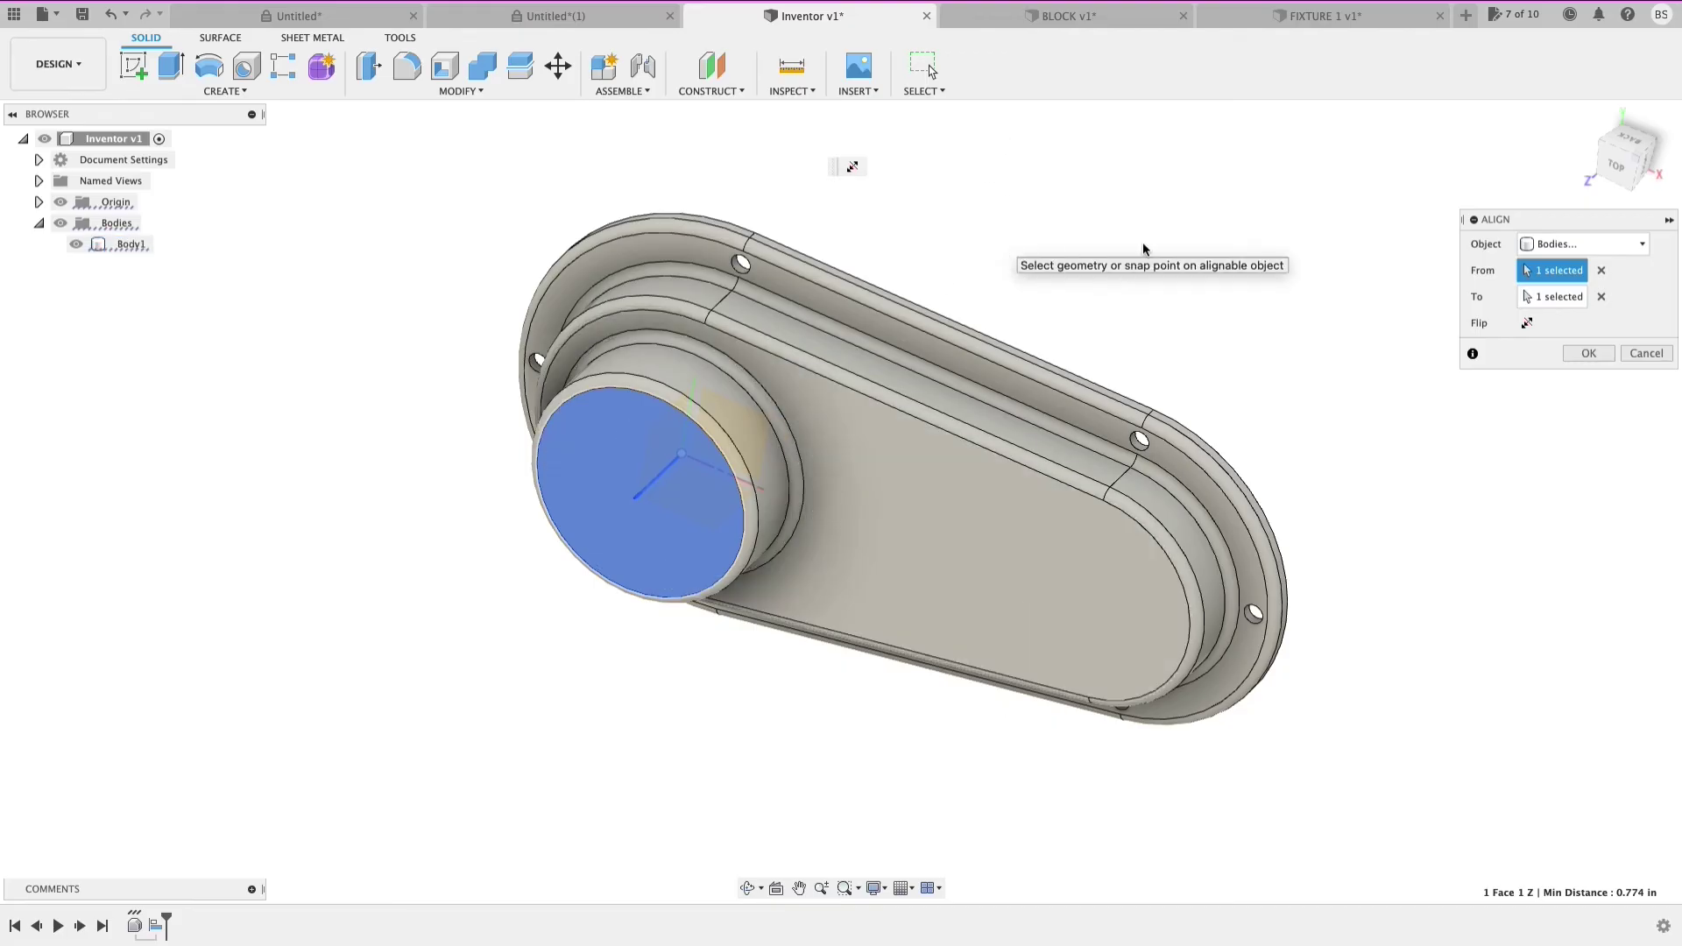
left_click(1586, 354)
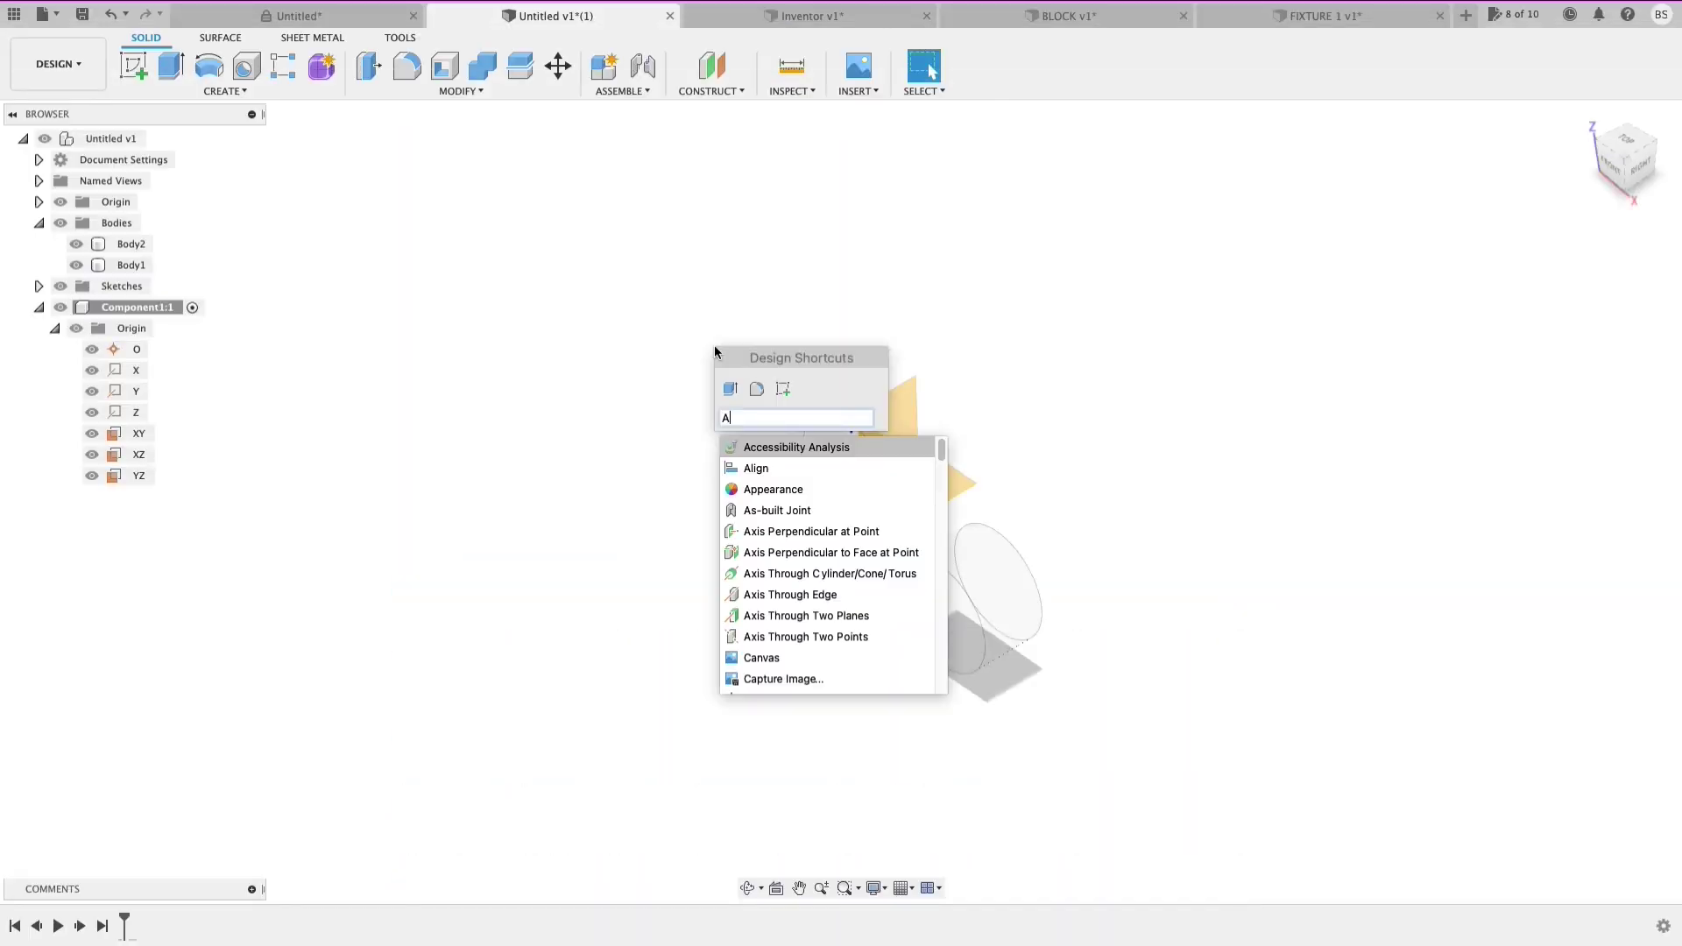
Step: Set up a Bodies-mode Align of the left cylinder's end face to the YZ plane
key("Return")
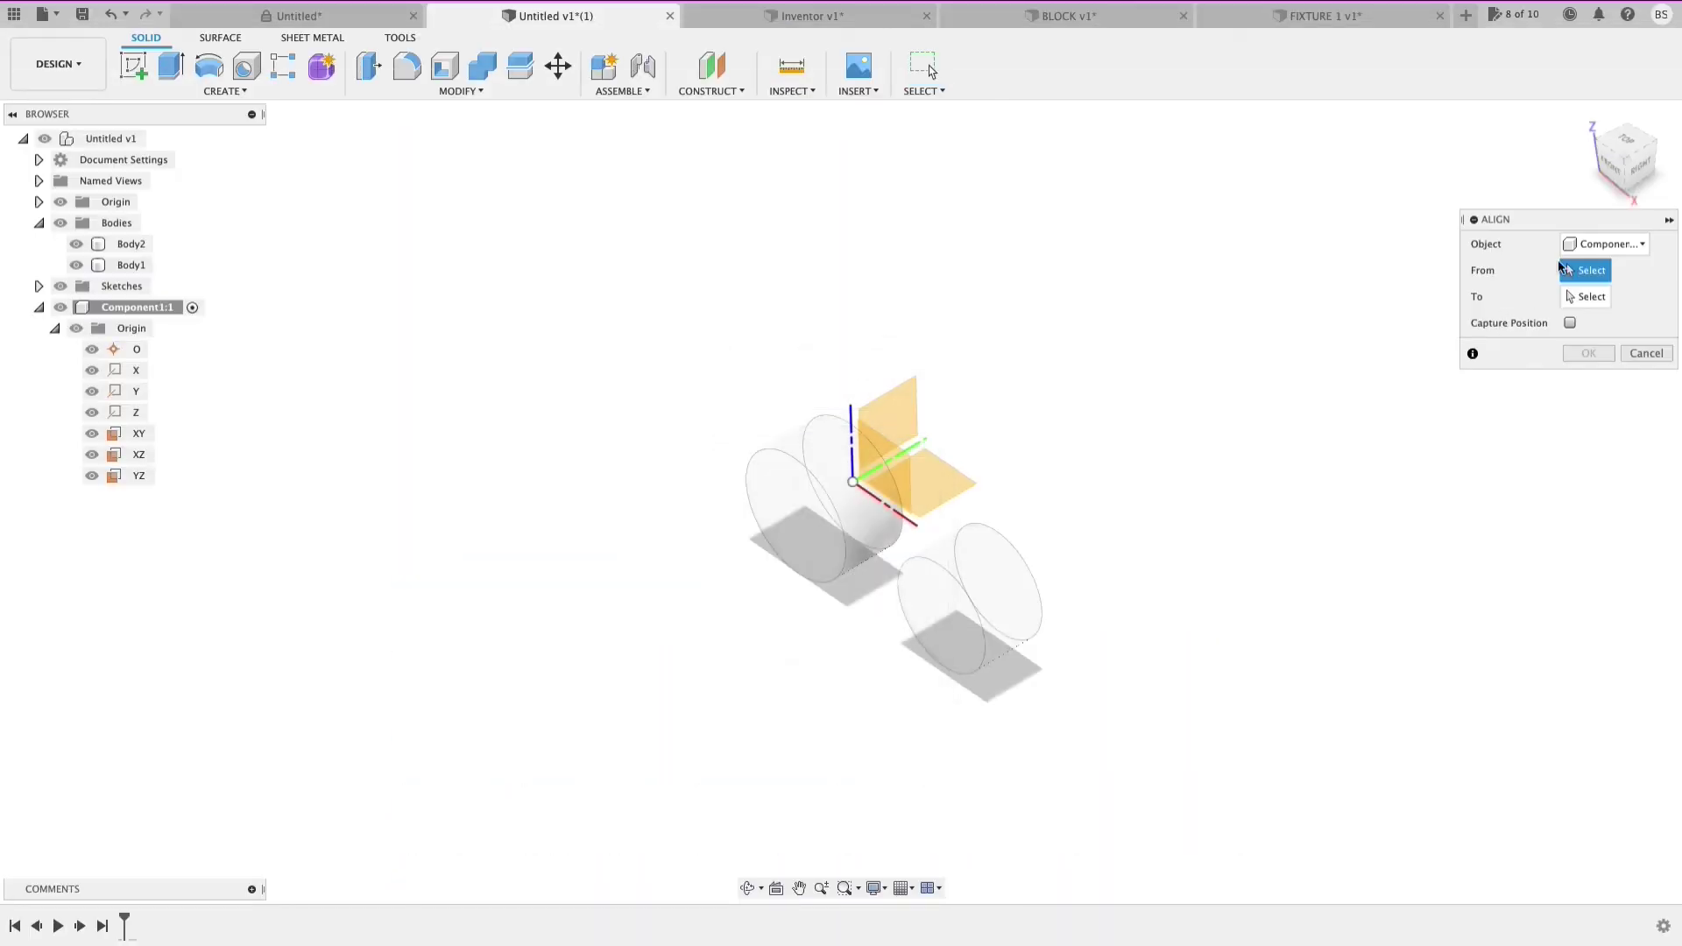
left_click(1587, 247)
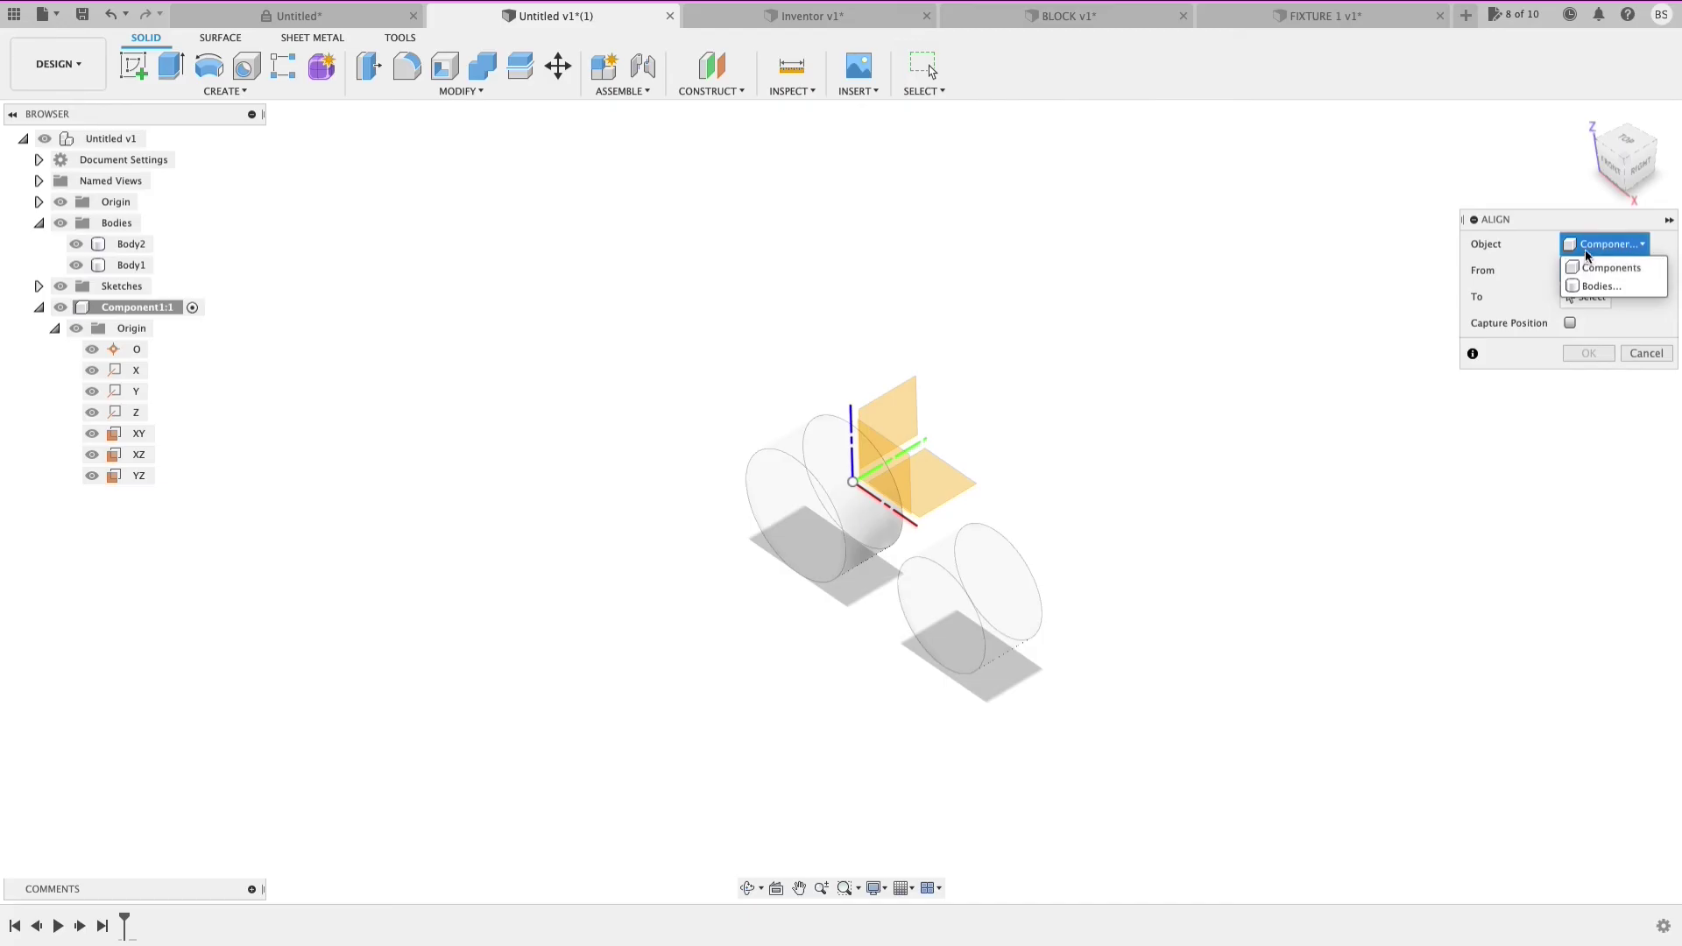
left_click(1596, 286)
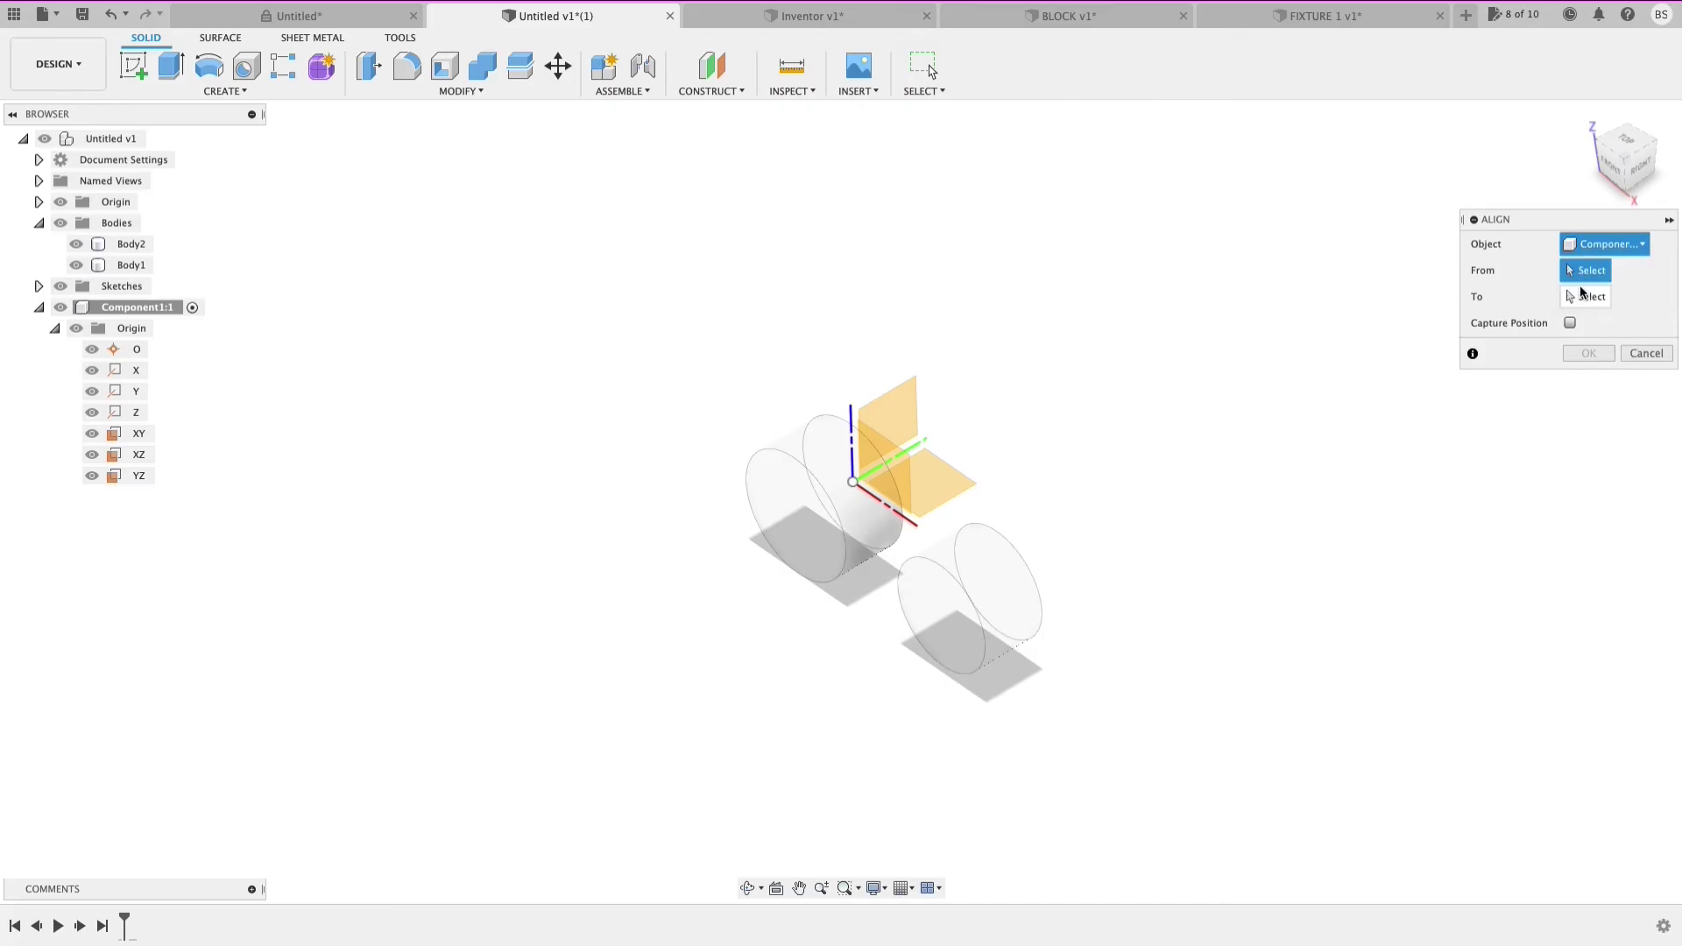
left_click(798, 520)
left_click(902, 425)
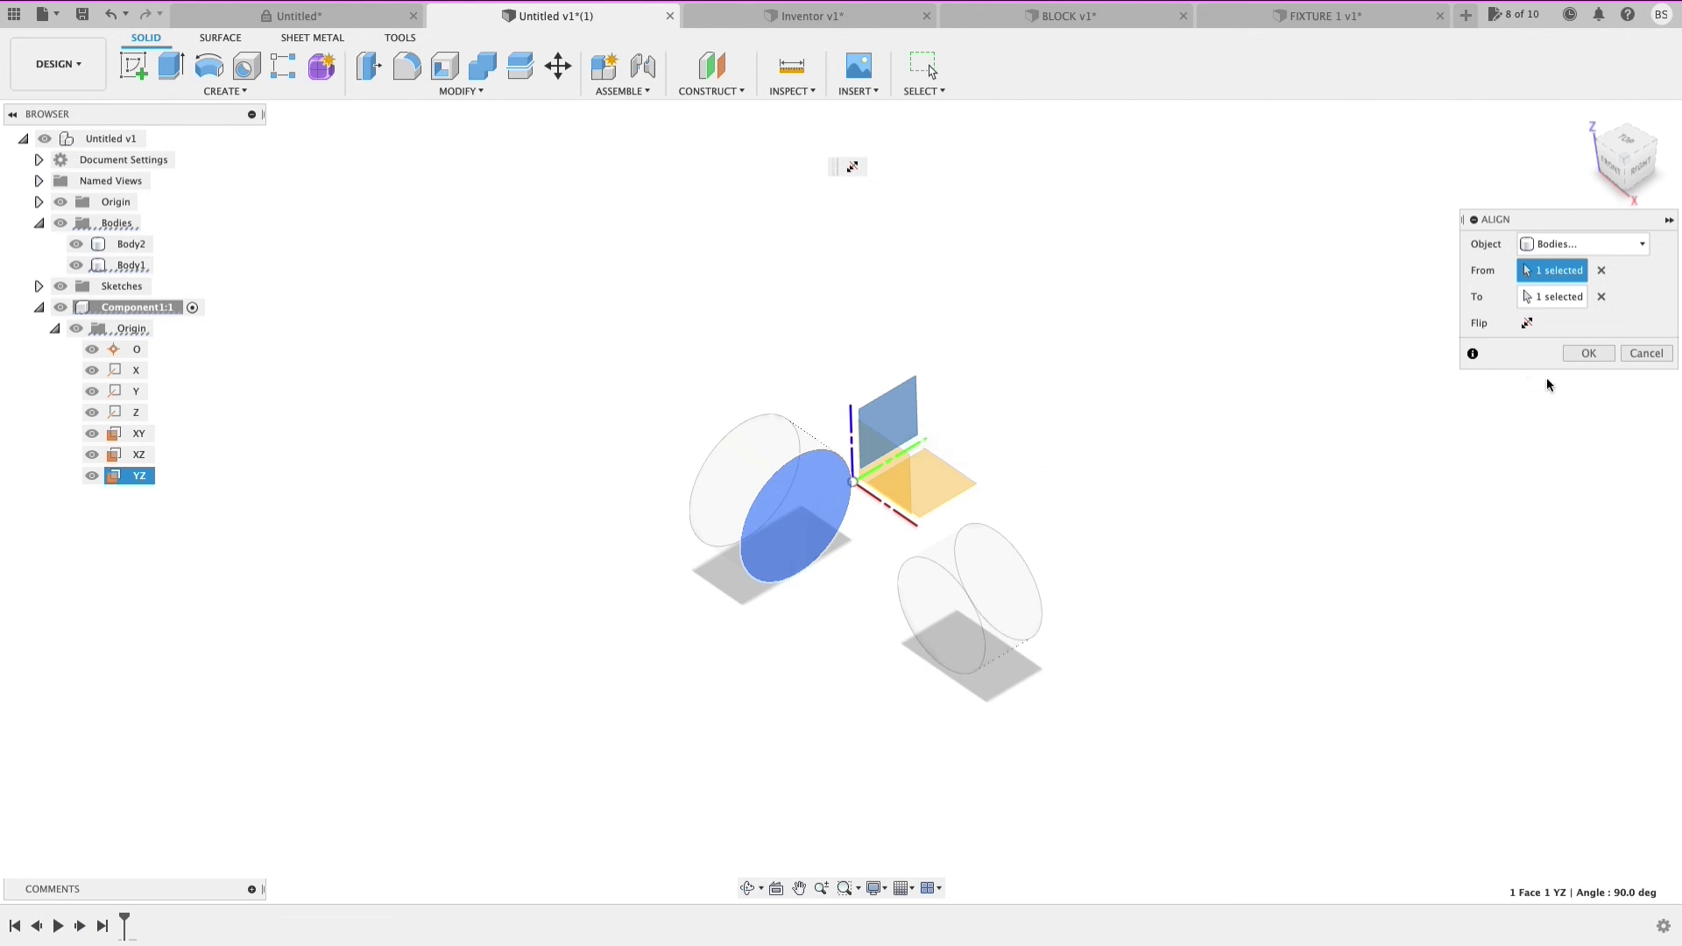
Step: Cancel that alignment and move Body1 and Body2 into Component1:1
left_click(931, 72)
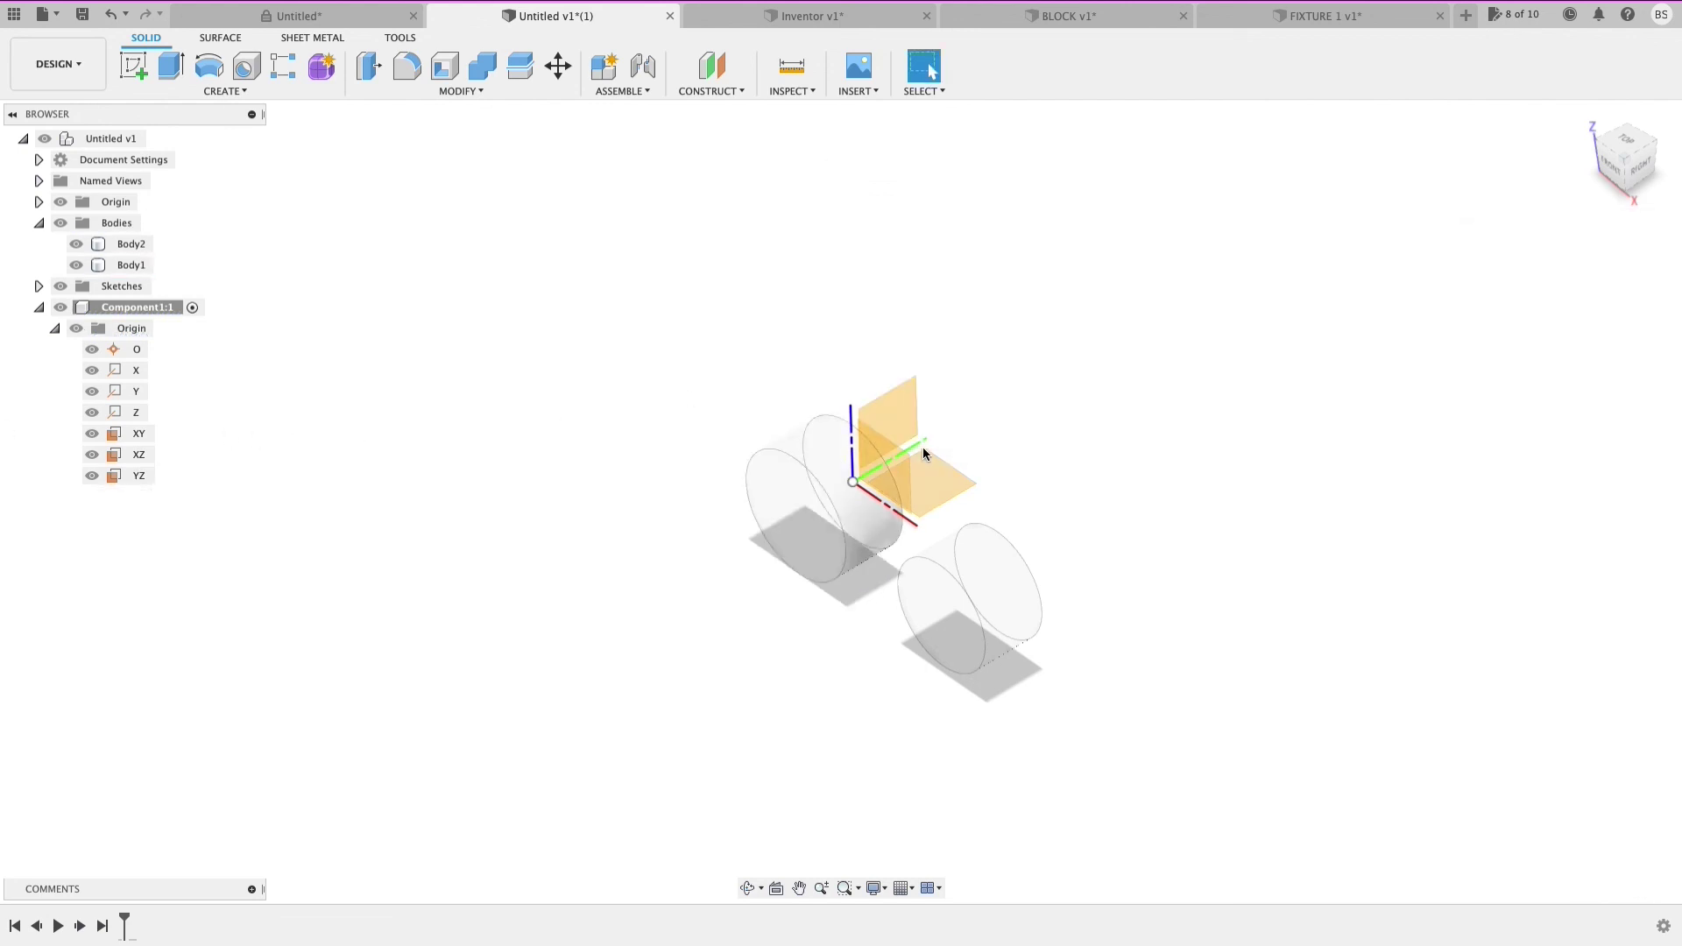
left_click_drag(131, 265, 141, 307)
left_click_drag(130, 243, 137, 286)
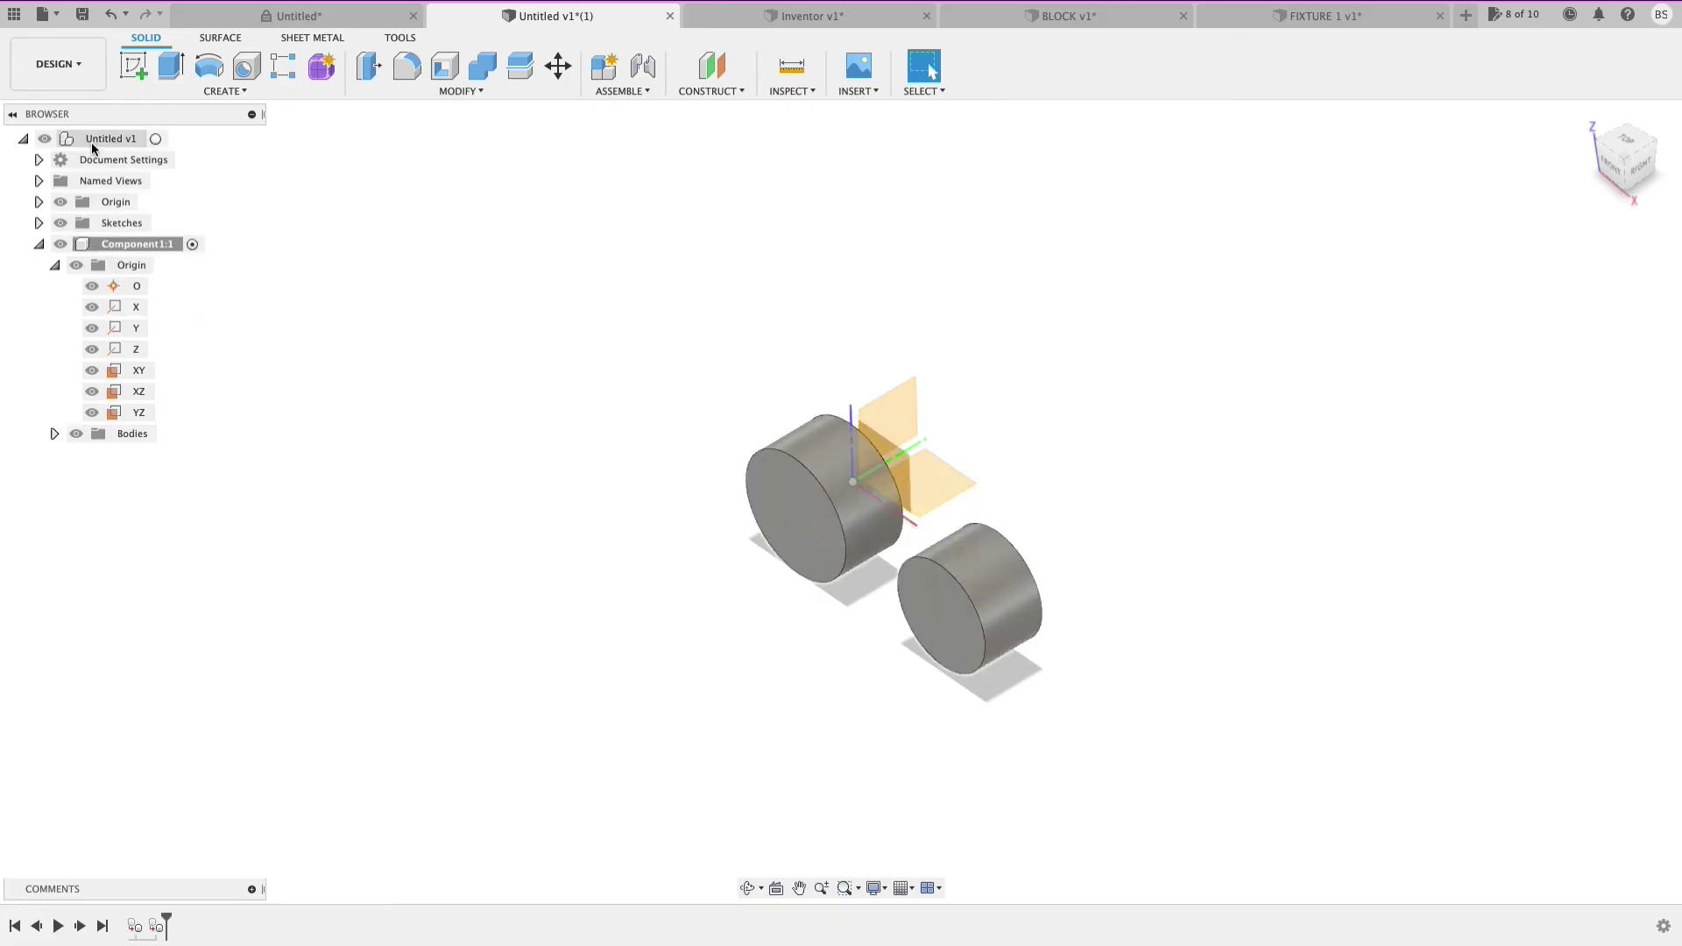
Step: Activate the top-level design, trial a Components Align of the cylinder face to YZ, then cancel
left_click(156, 138)
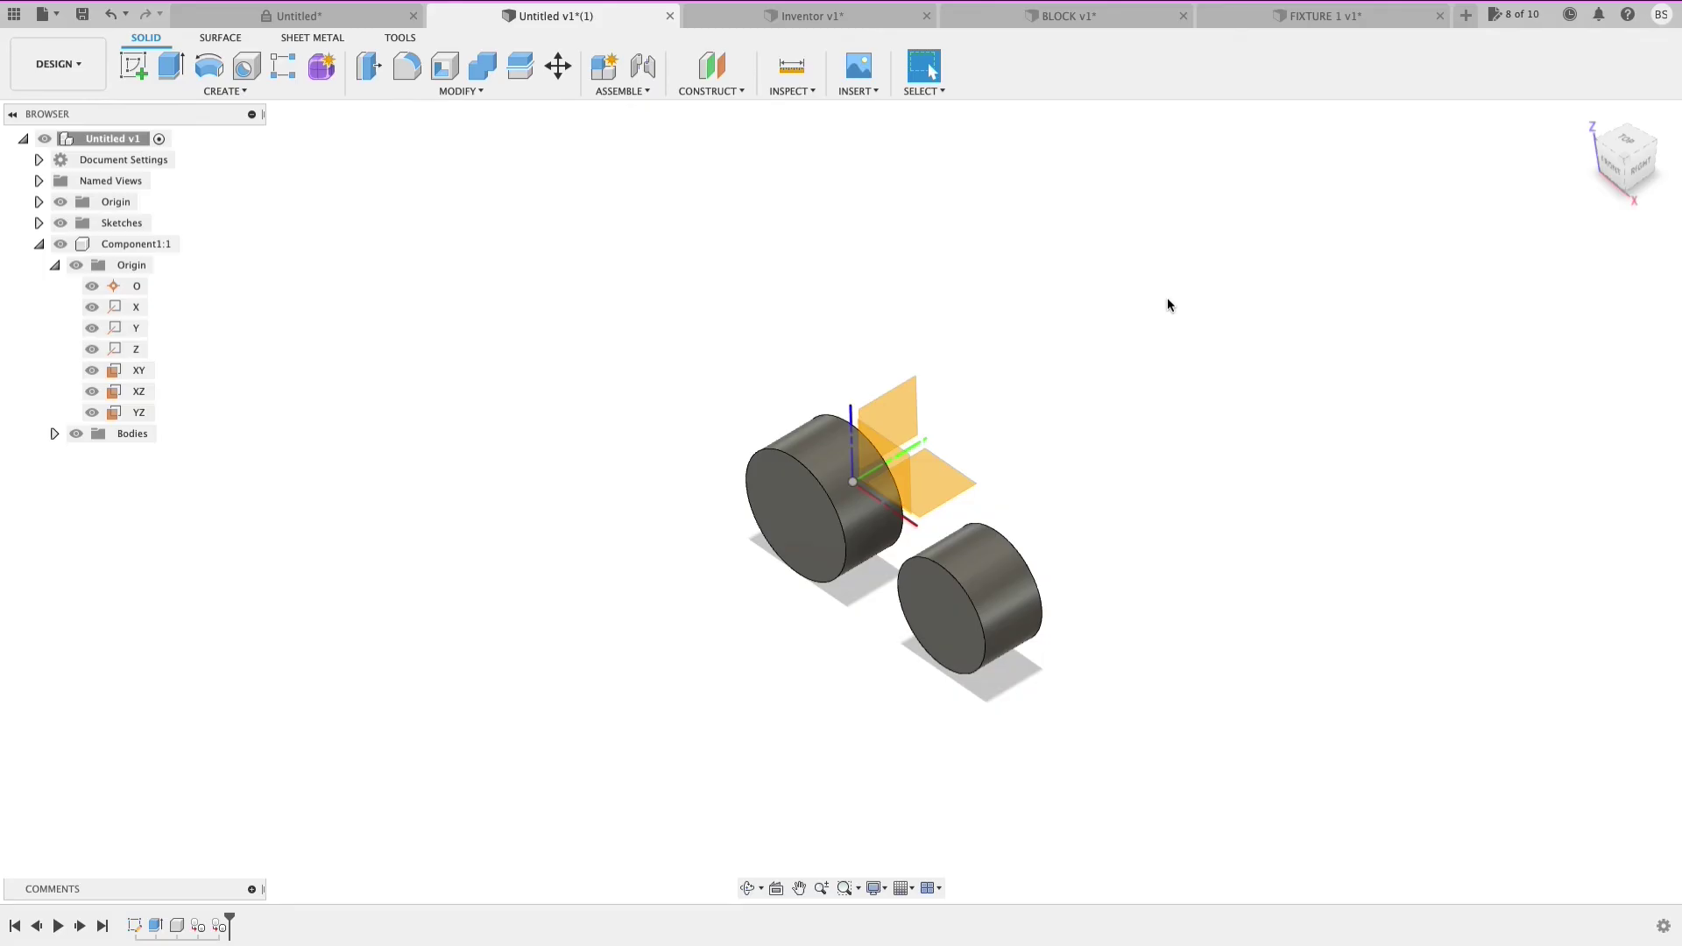
type("sal")
key("Return")
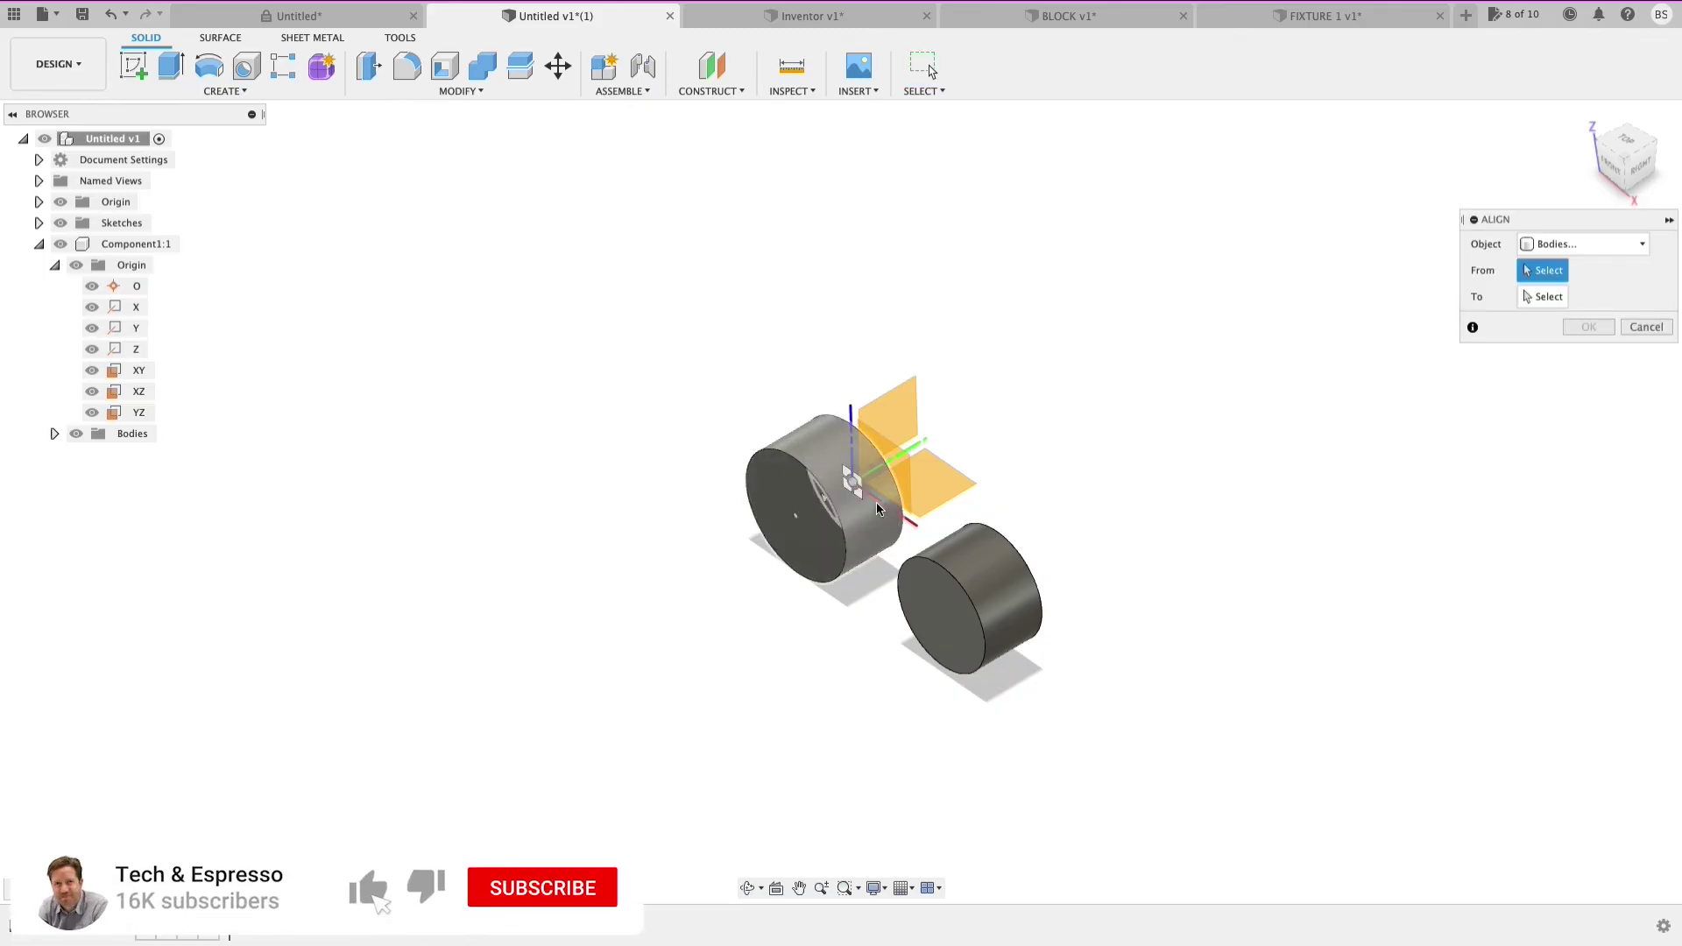
left_click(799, 507)
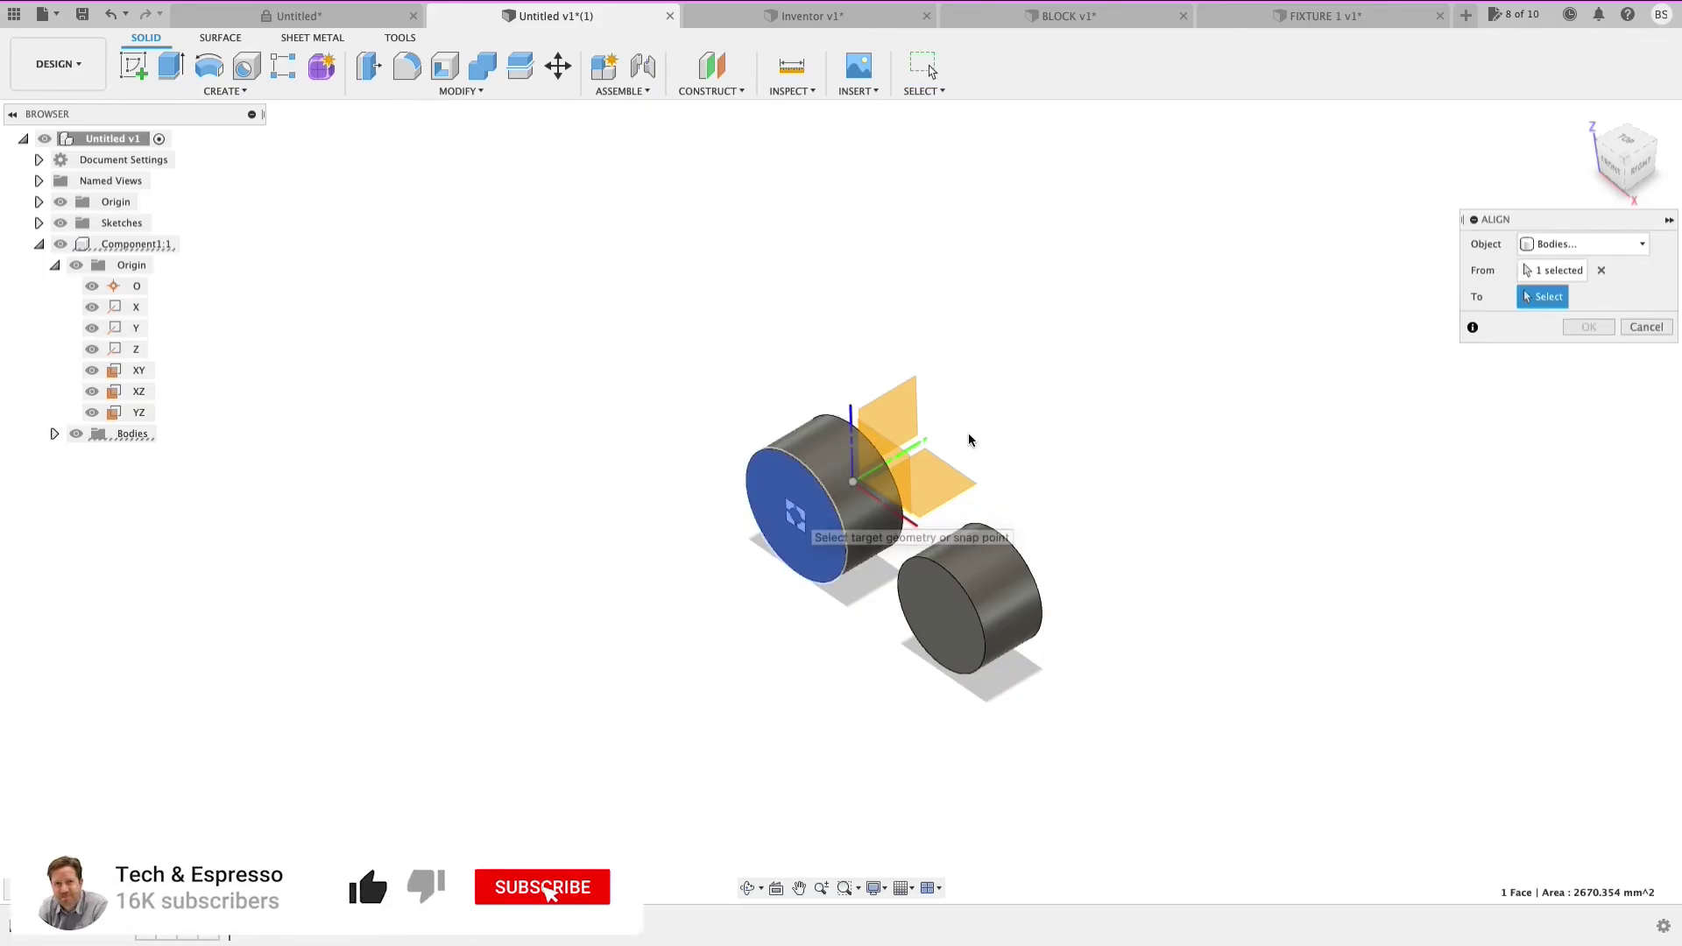
left_click(910, 423)
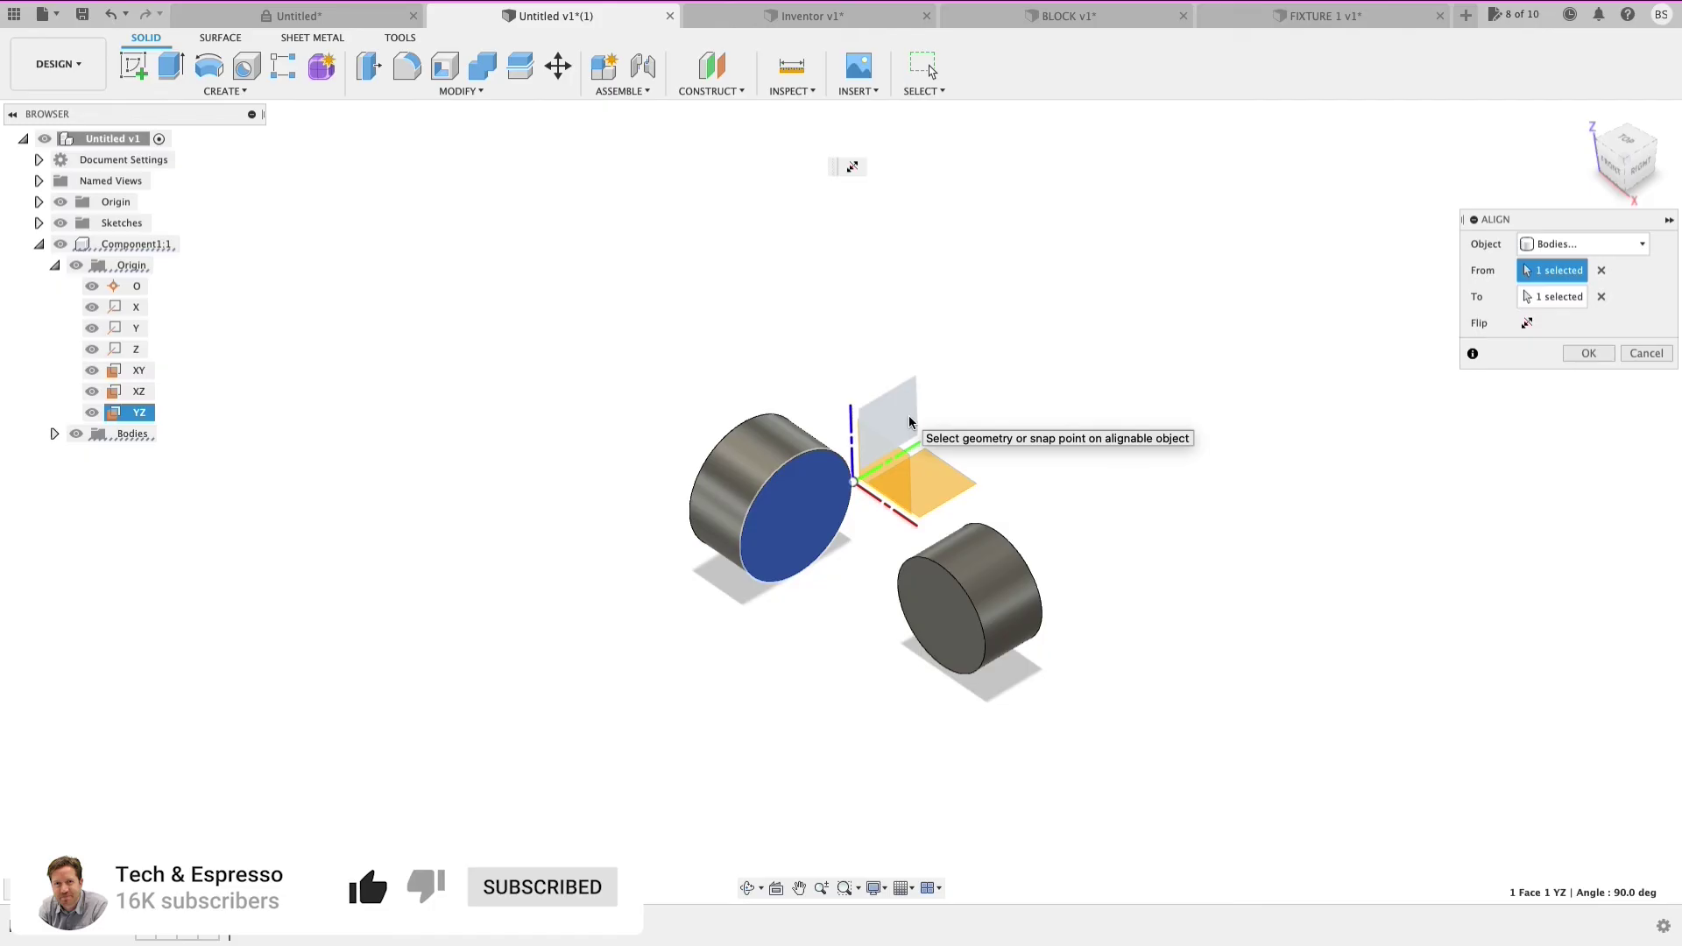
left_click(1546, 244)
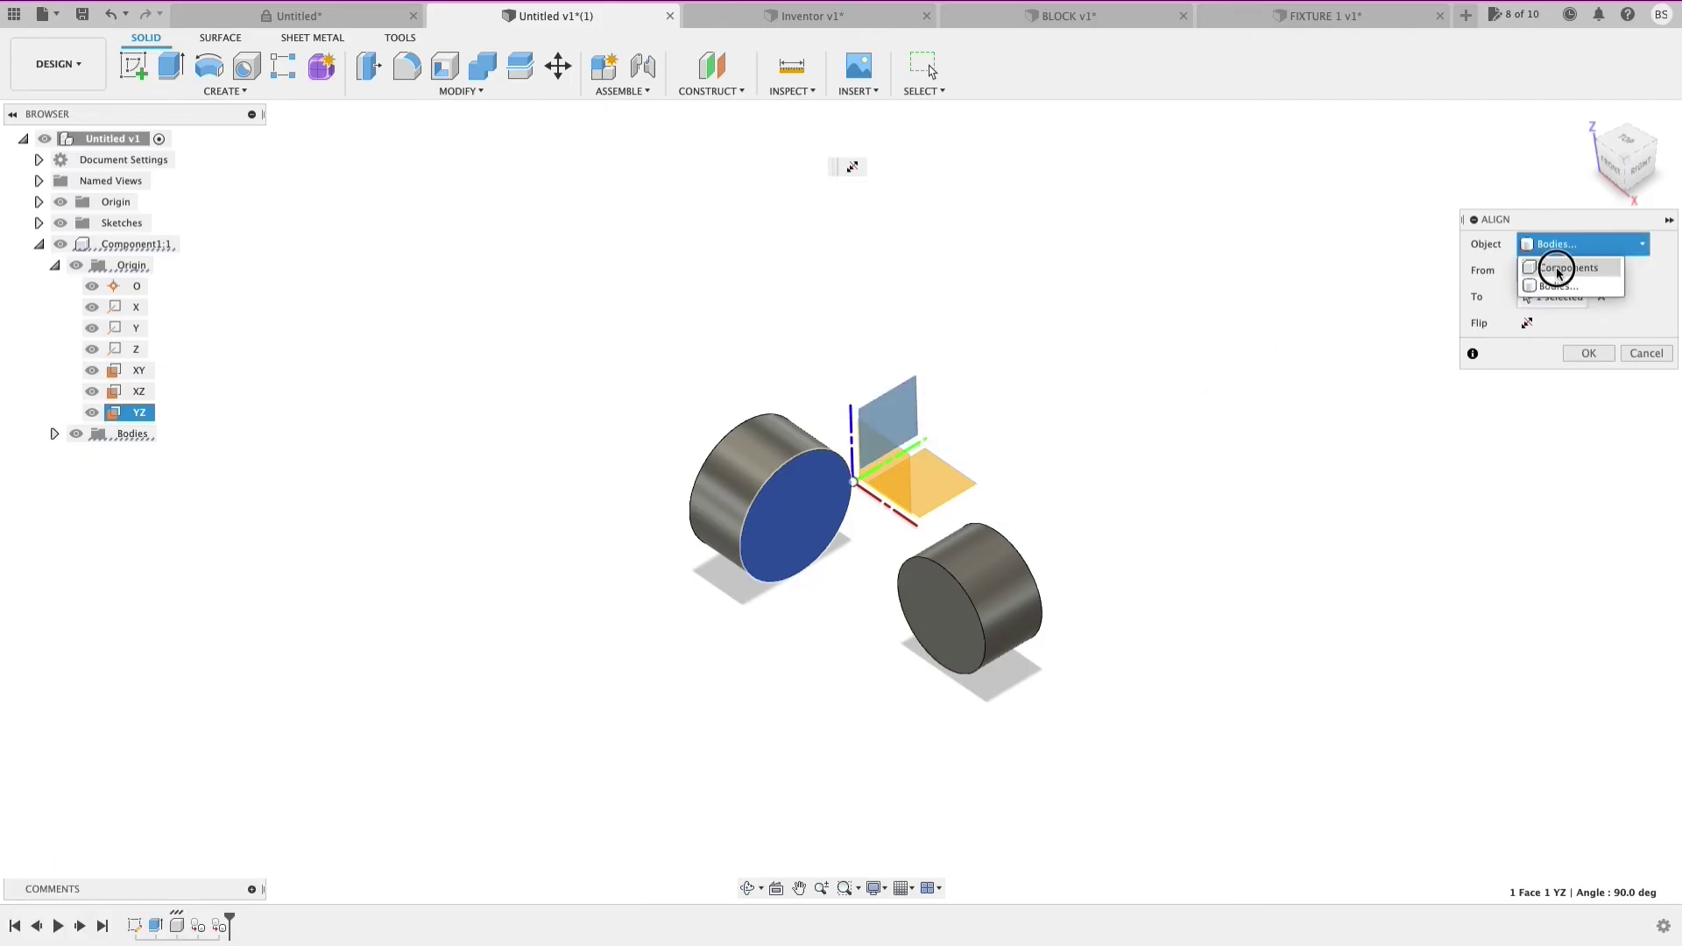
left_click(1559, 268)
left_click(1644, 380)
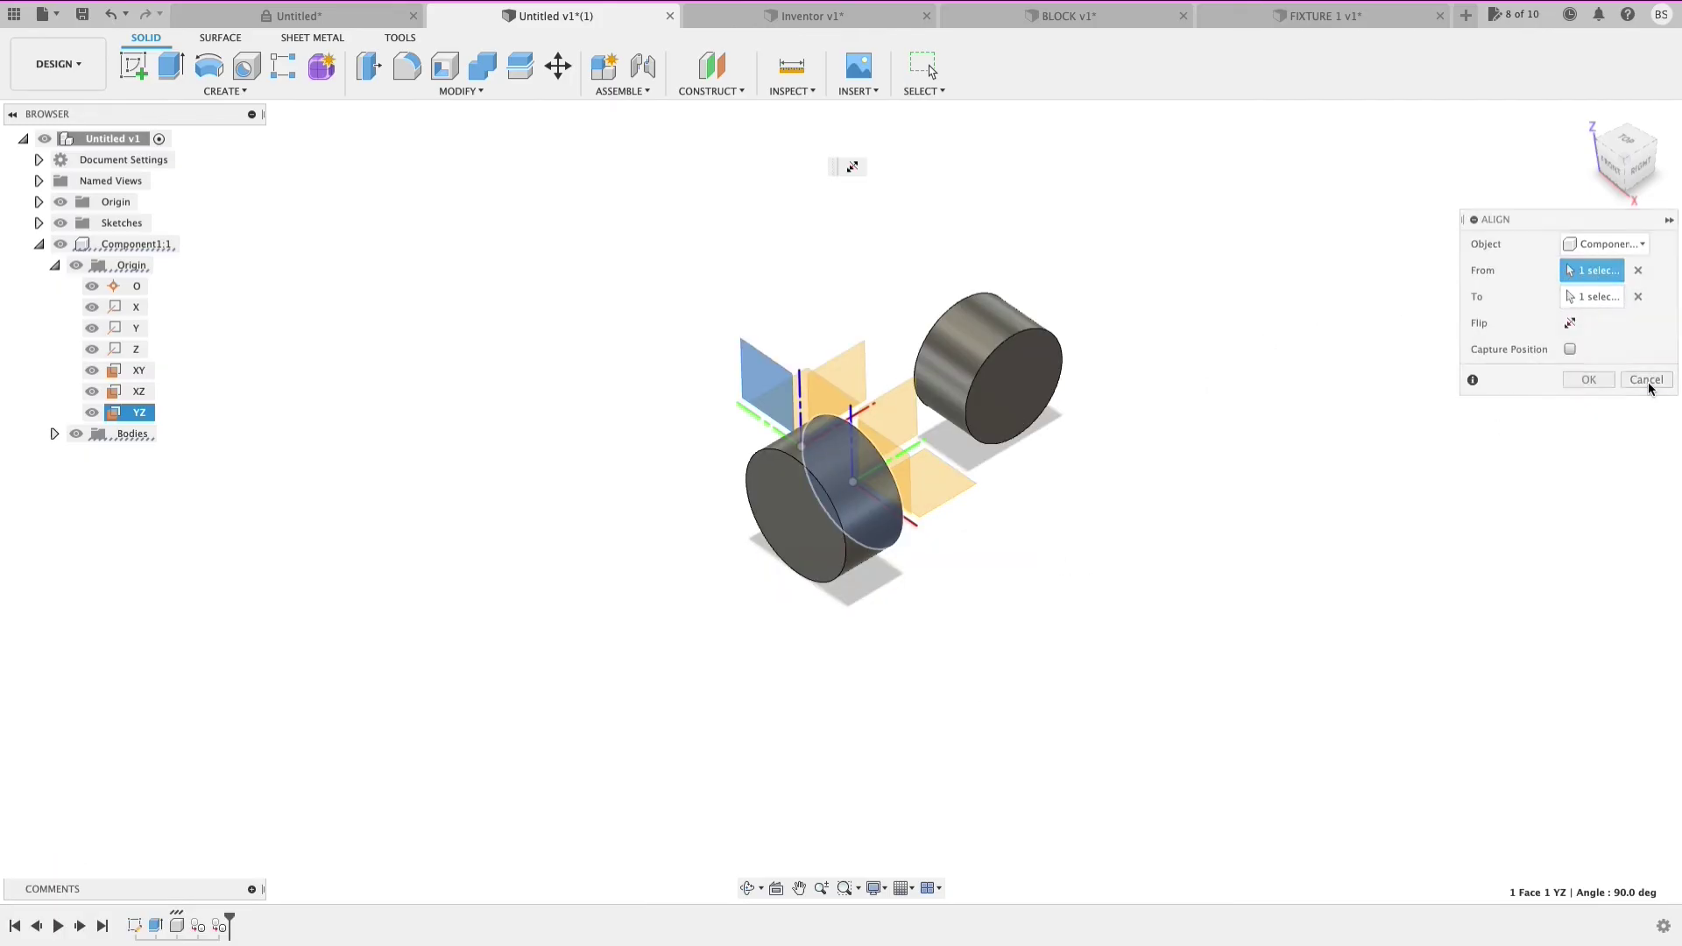
Step: Align Component1:1 by the left cylinder's front face onto the YZ plane, moving both cylinders
type("sAL")
key("Return")
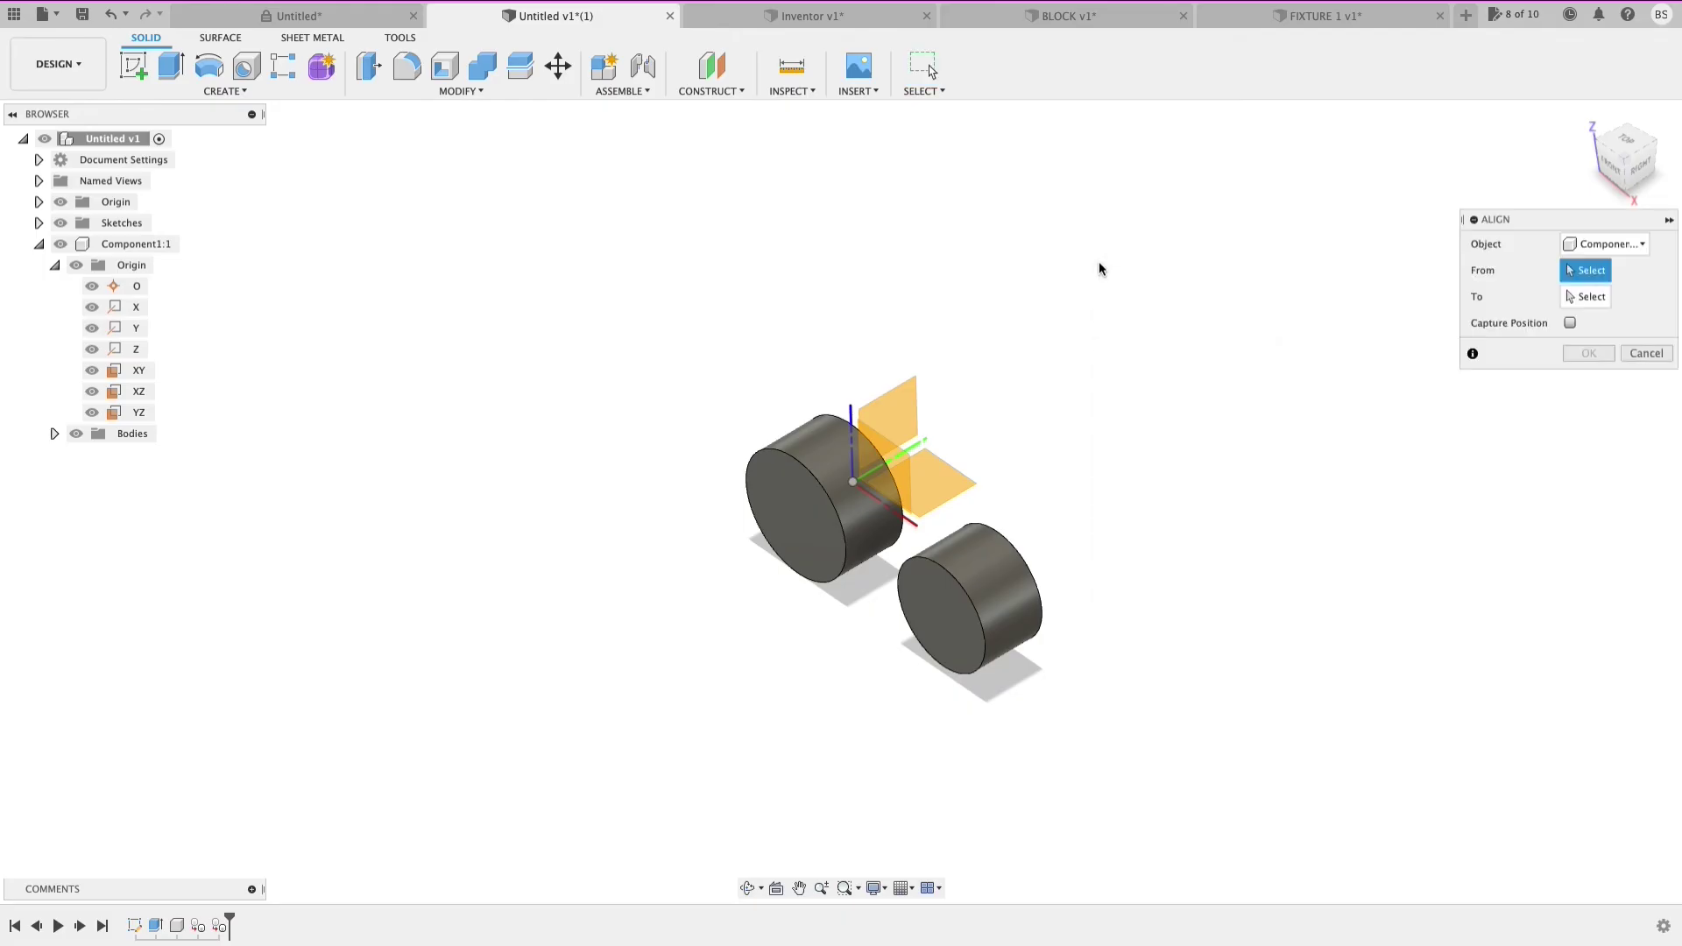
left_click(797, 520)
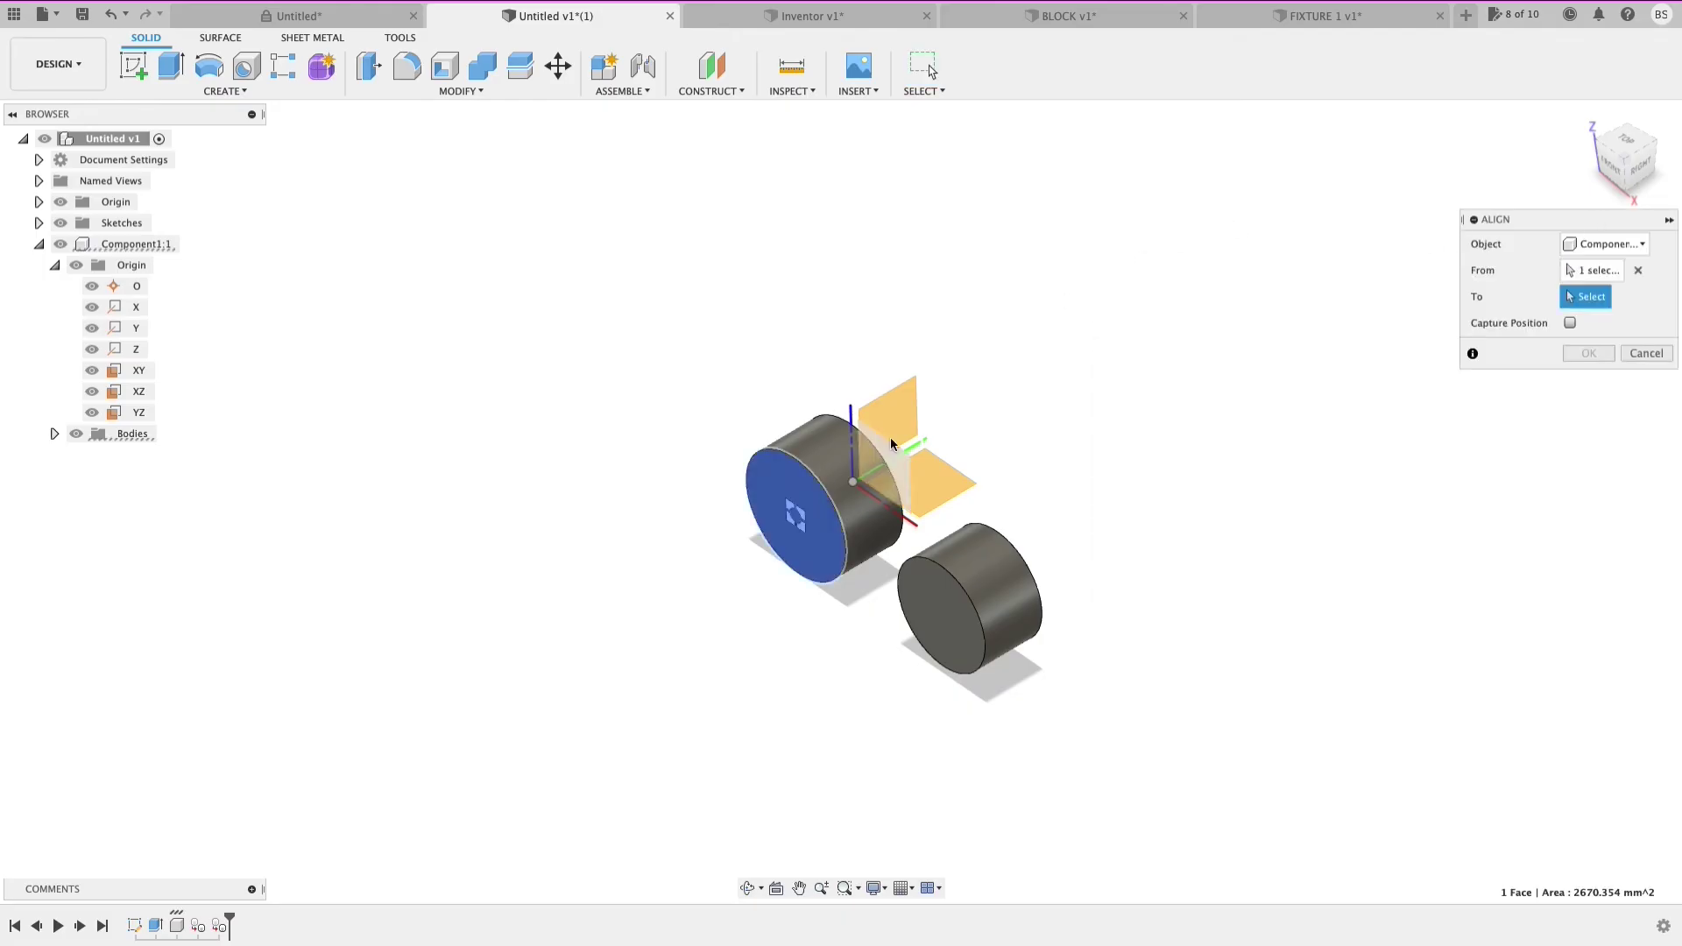
left_click(889, 442)
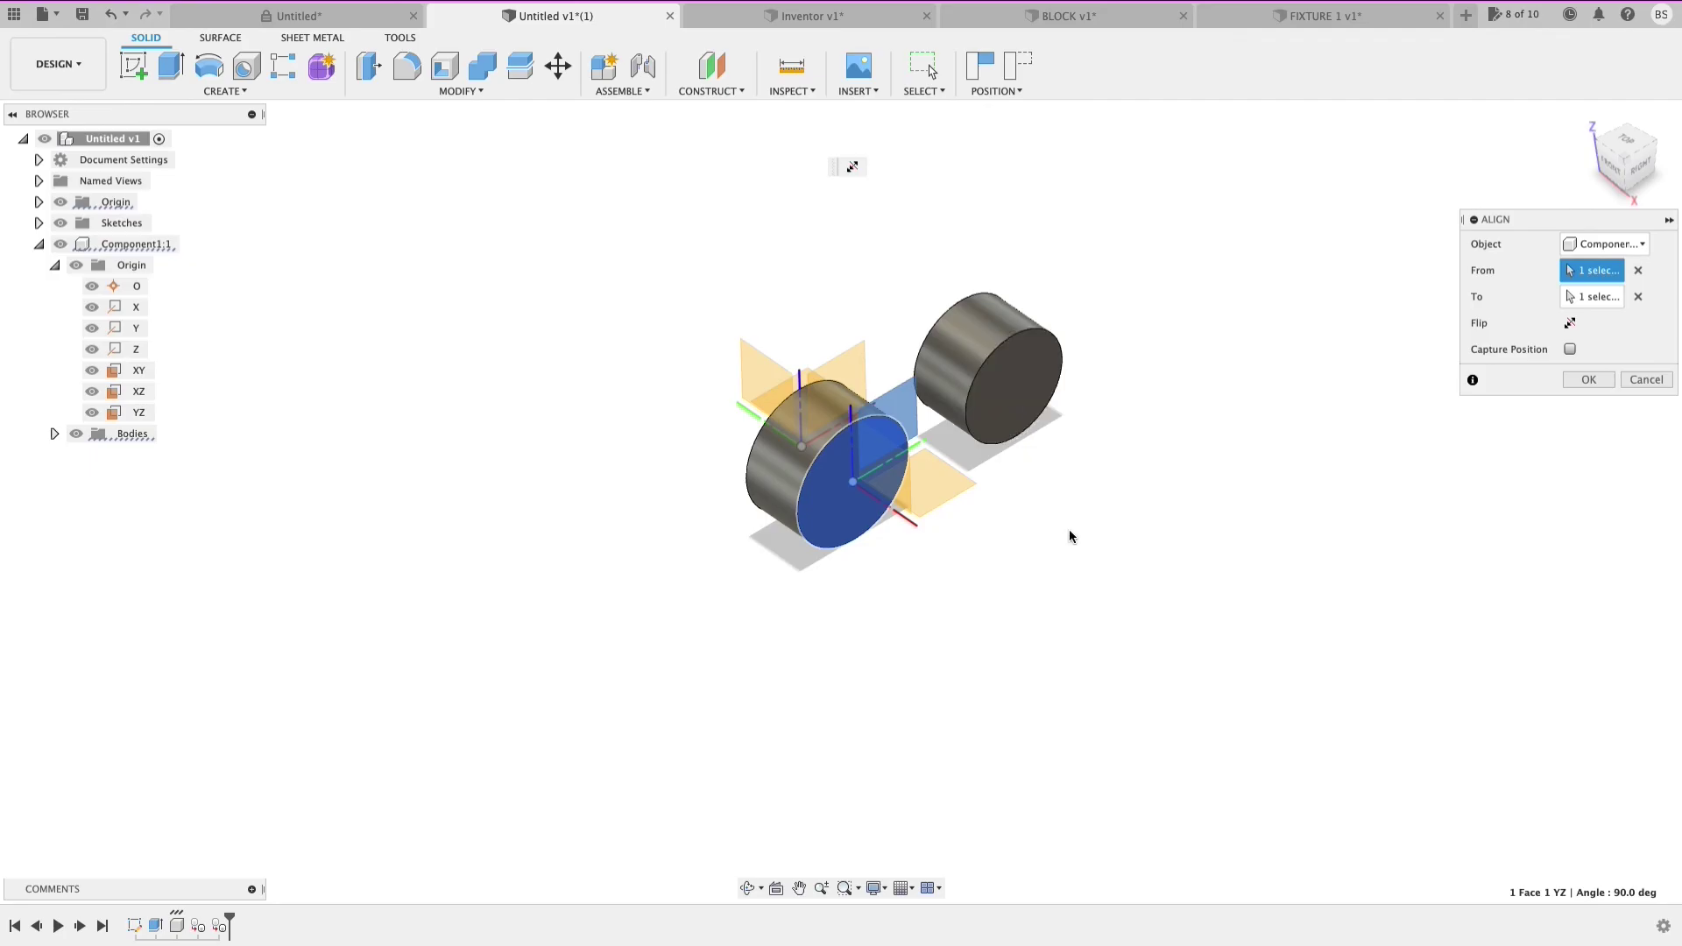
left_click(1588, 383)
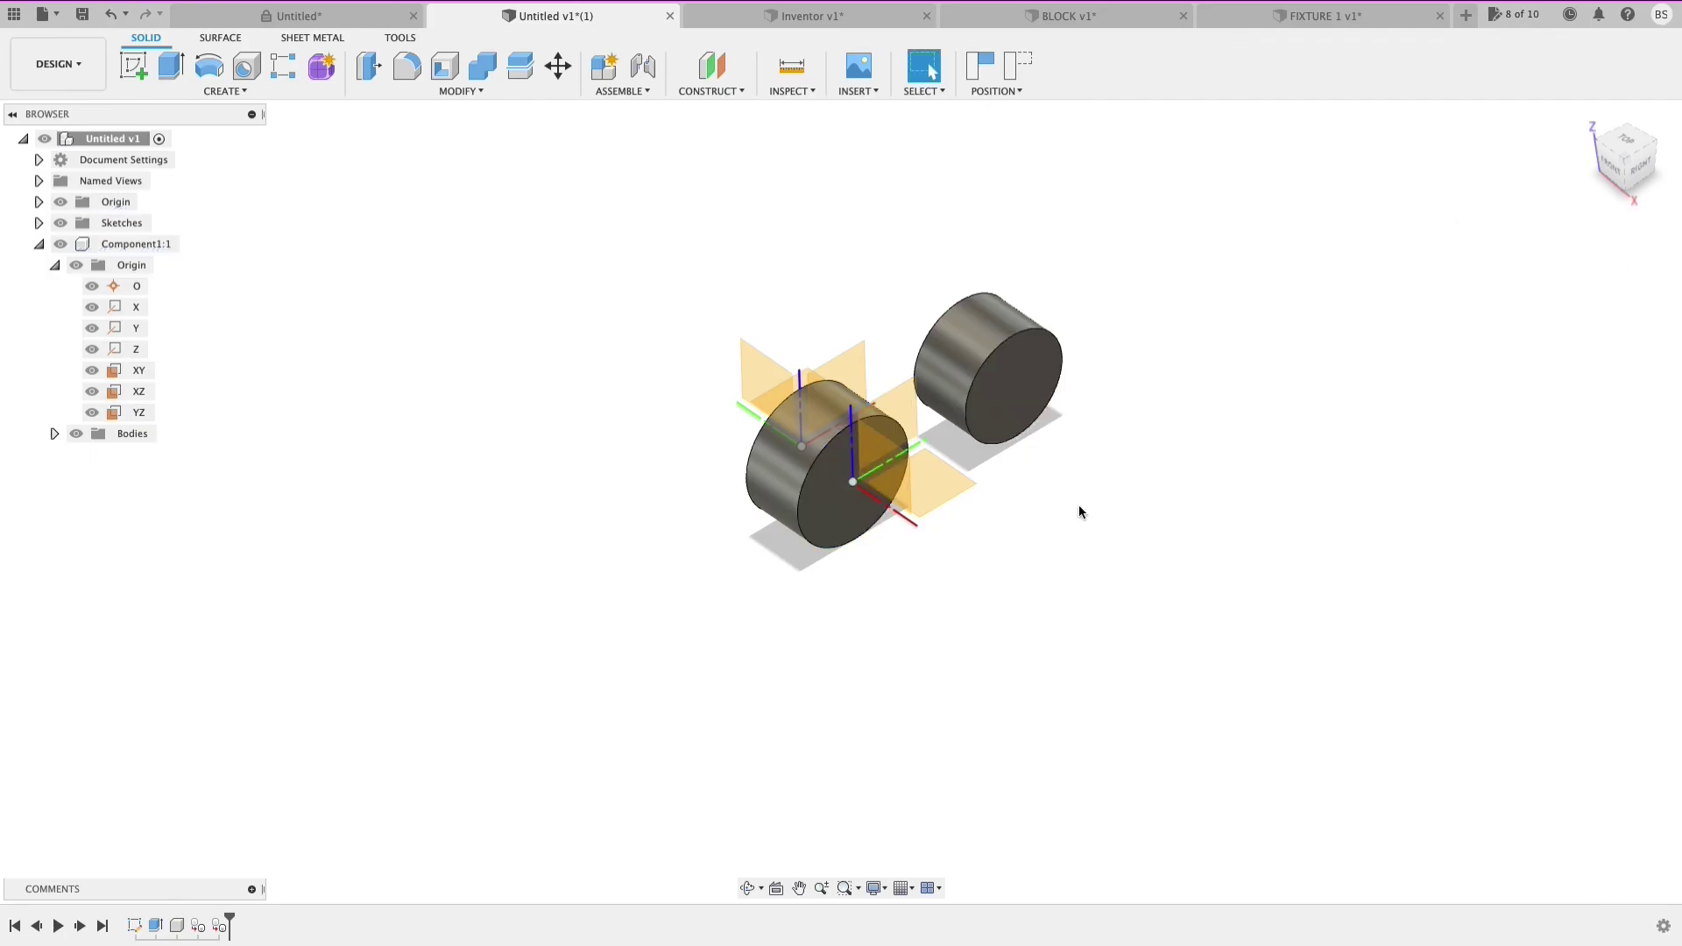